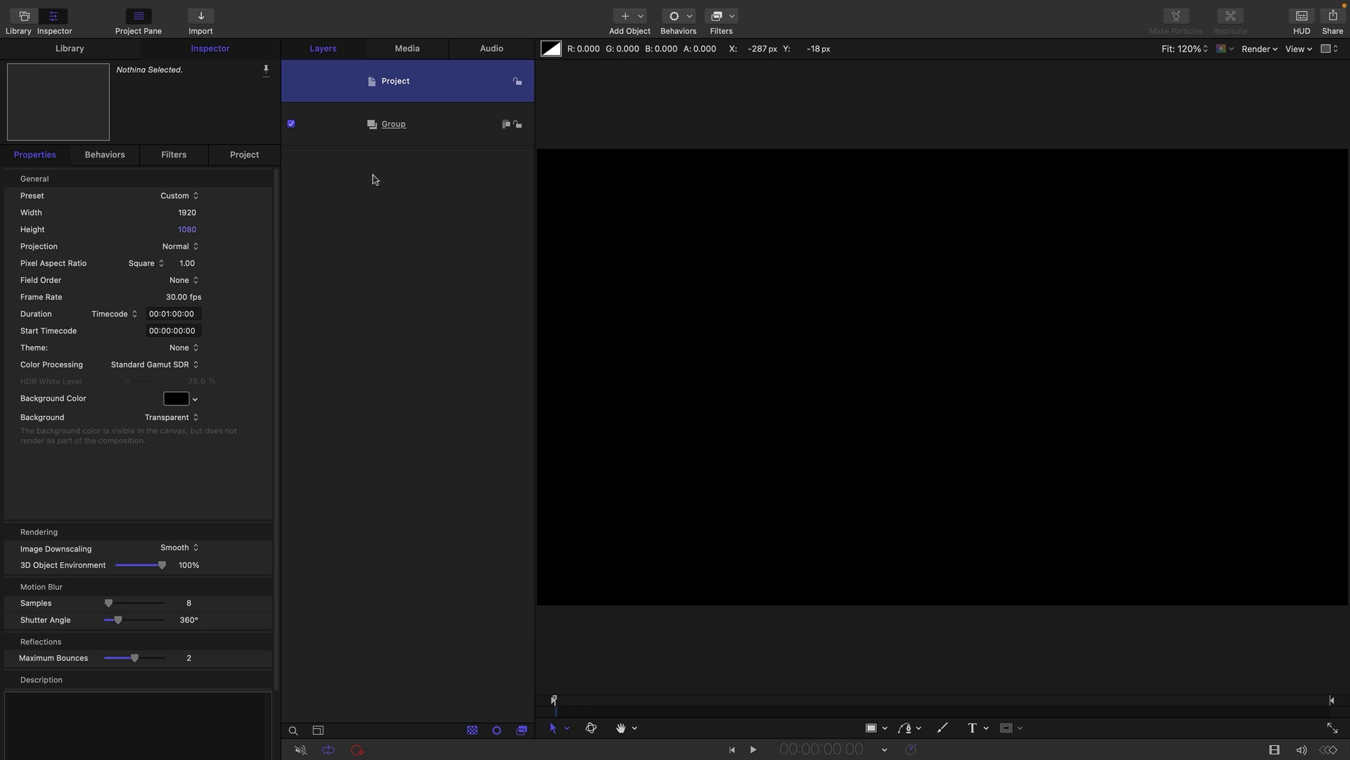
# Step: Set the project Width and Height to 400 pixels
pyautogui.click(187, 213)
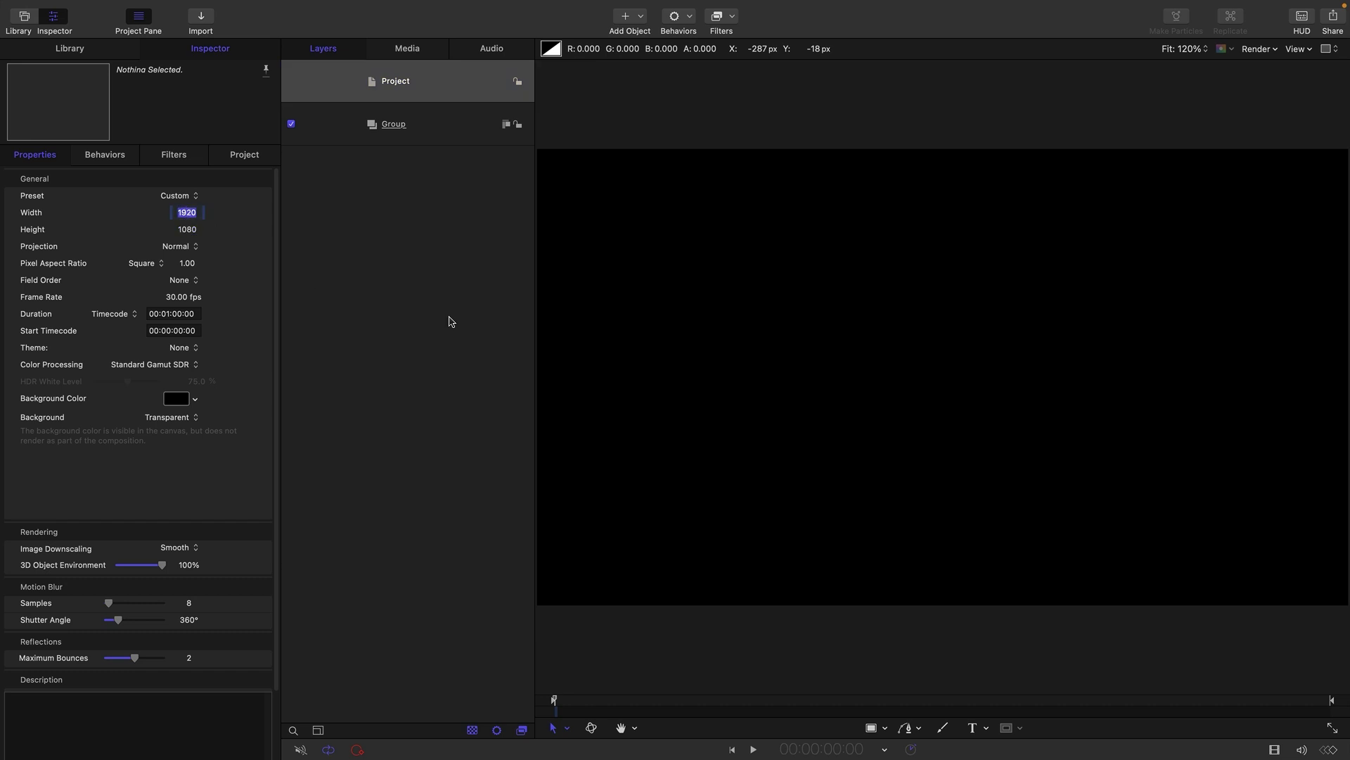
pyautogui.write('400')
pyautogui.press('Tab')
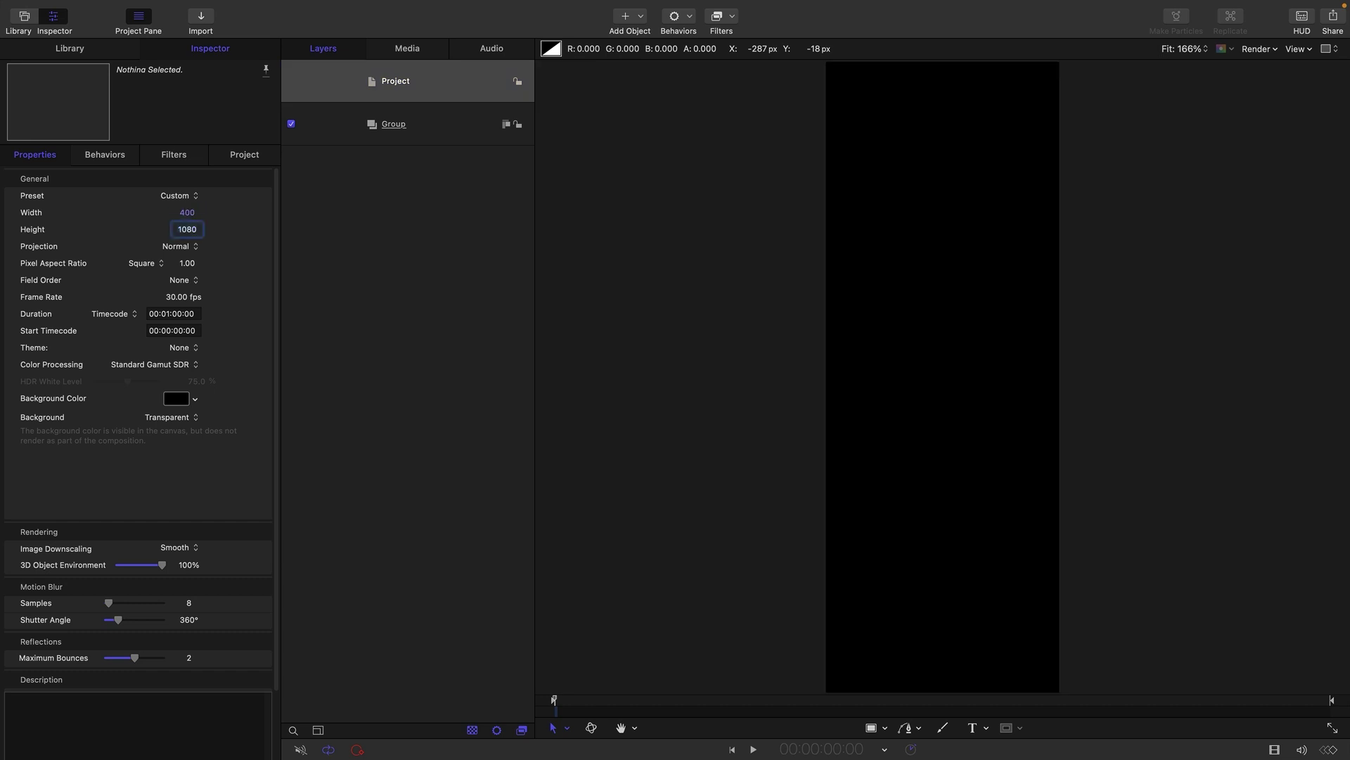
pyautogui.write('400')
pyautogui.press('Return')
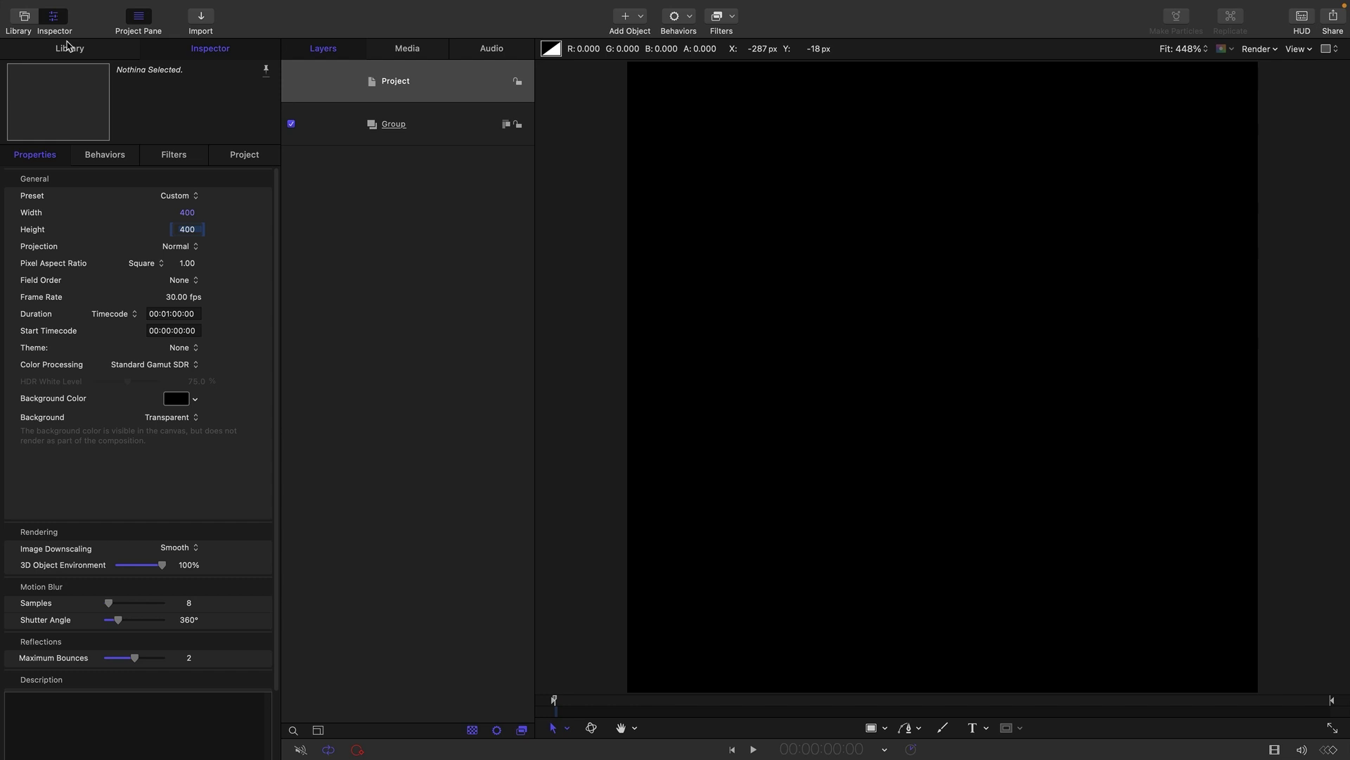
# Step: Add the Membrane generator from the Library into Group and zoom the canvas to 100%
pyautogui.click(69, 48)
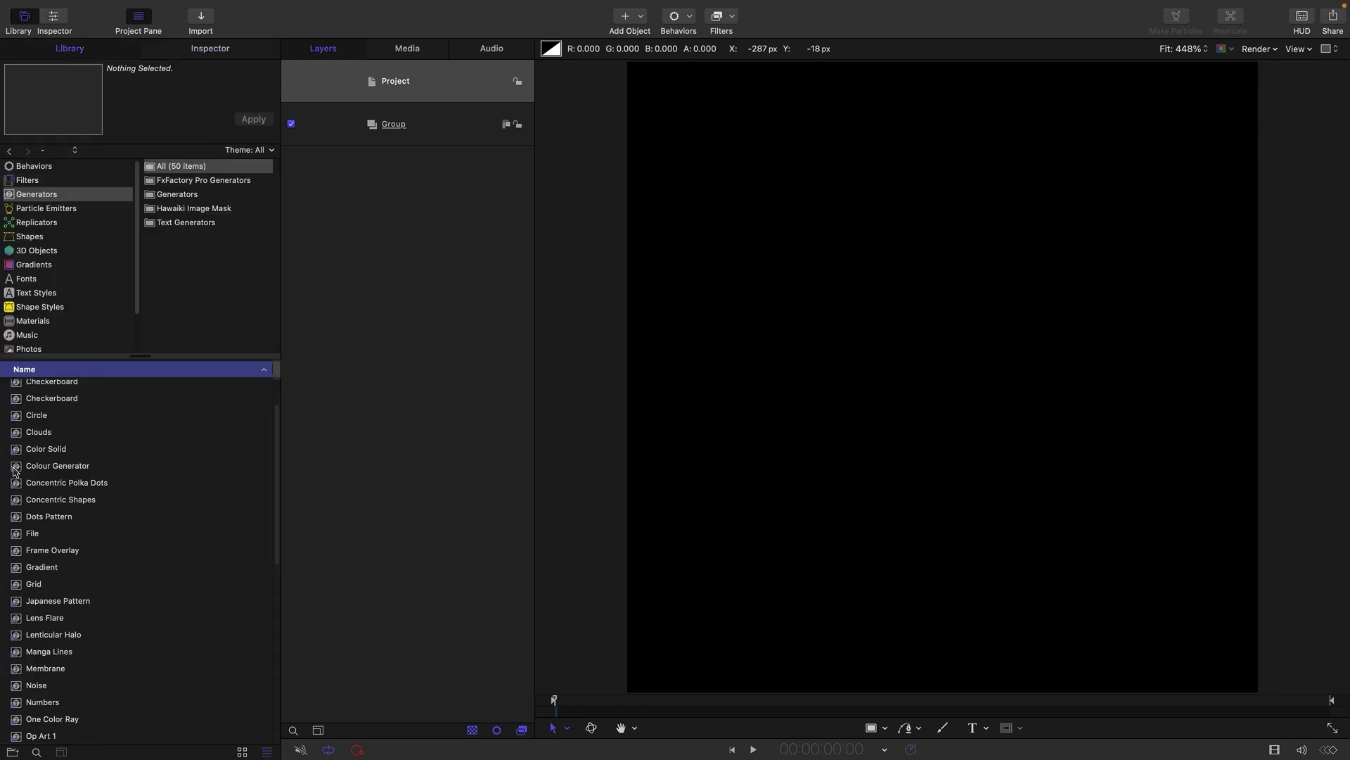
pyautogui.moveTo(21, 670); pyautogui.dragTo(404, 129)
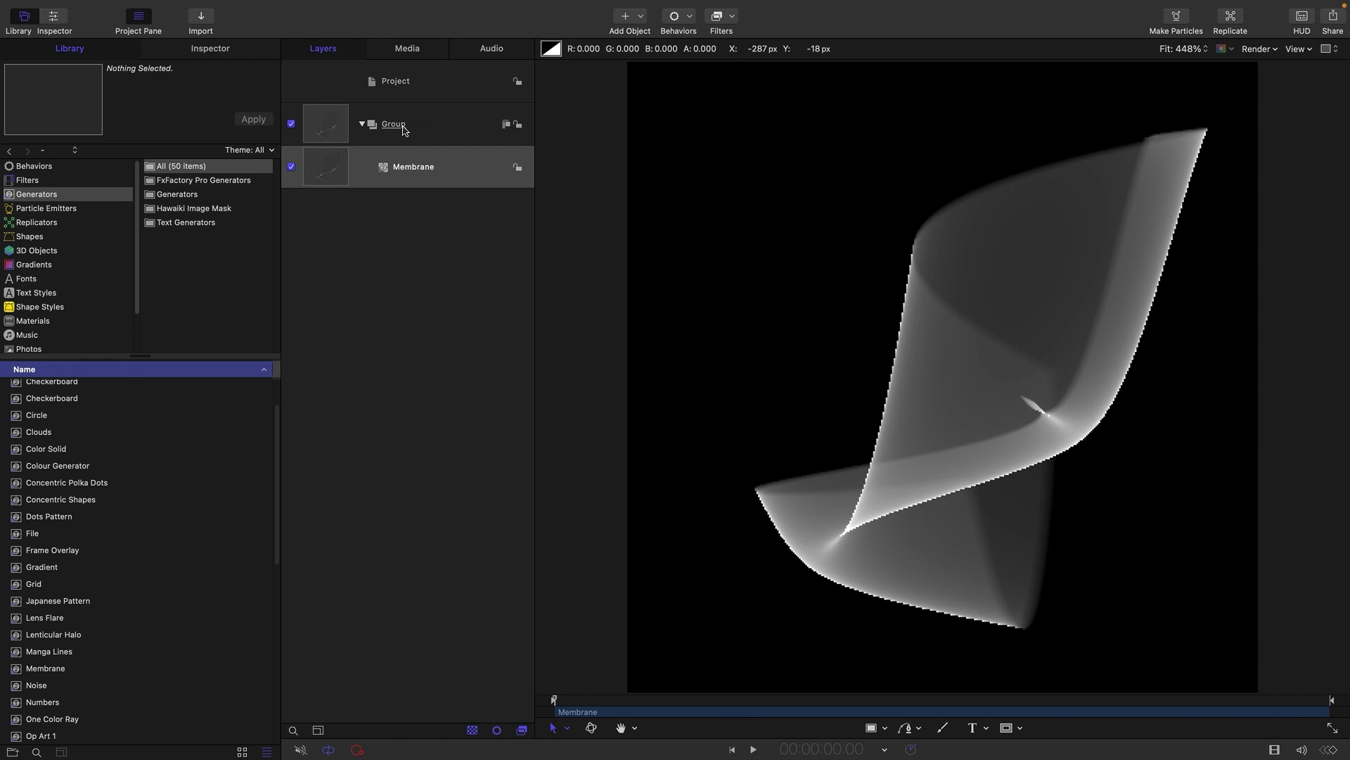
pyautogui.press('super+minus')
pyautogui.press('super+minus')
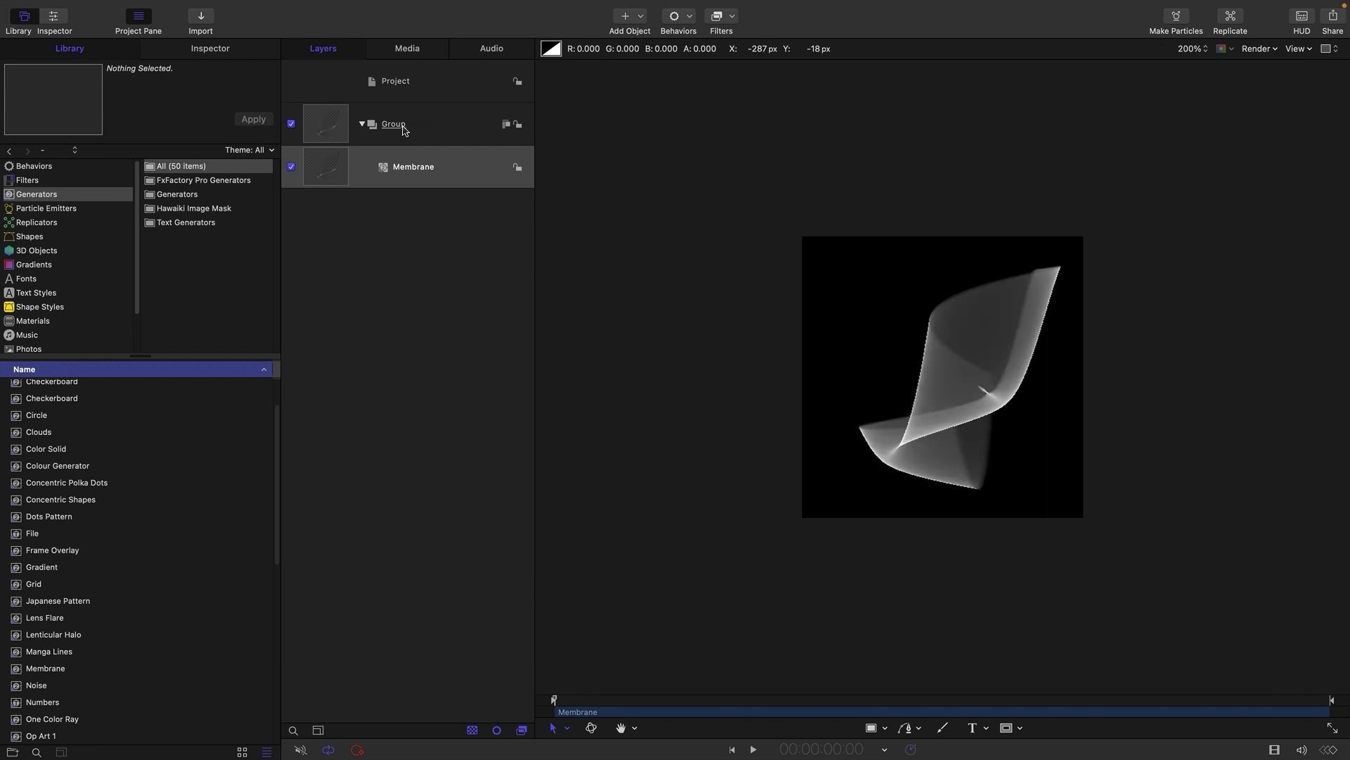
pyautogui.press('super+minus')
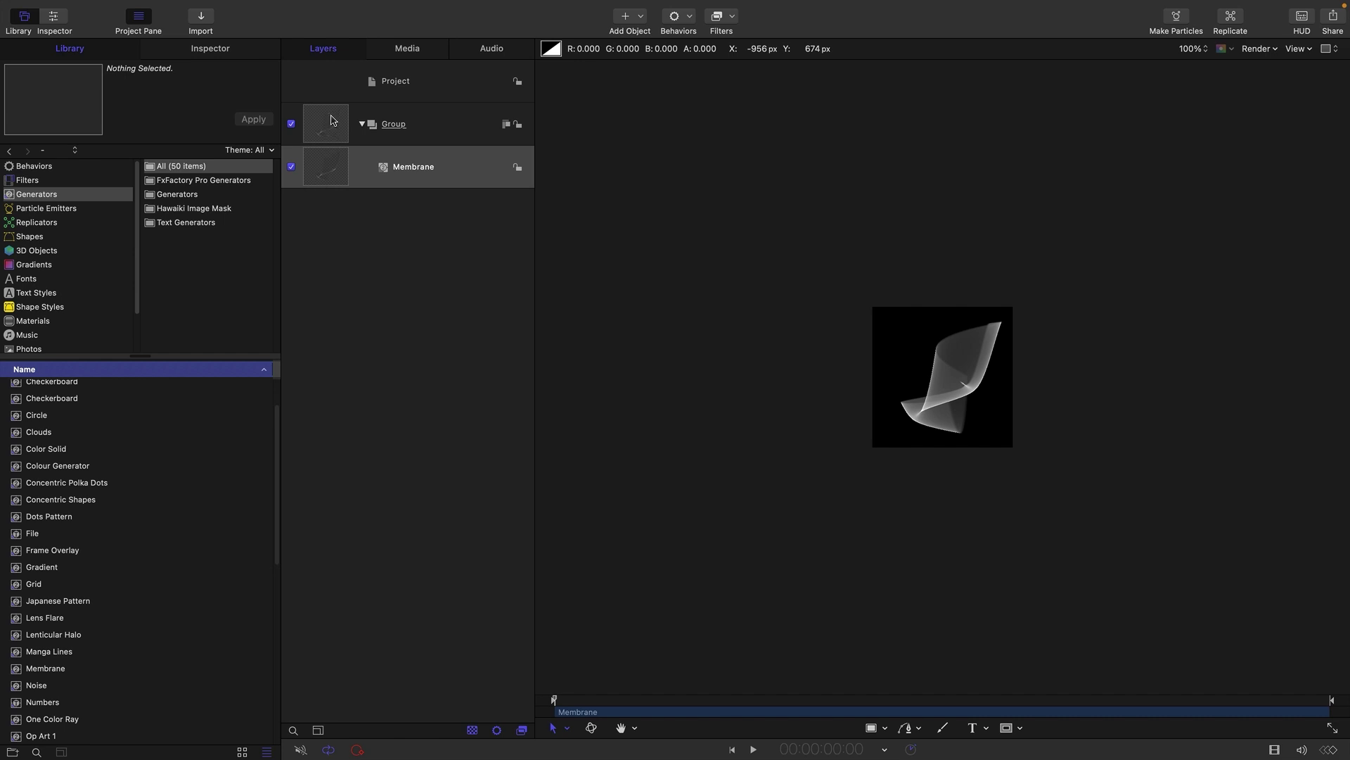
# Step: Save the current frame with PNG Image chosen as the export format
pyautogui.click(1334, 18)
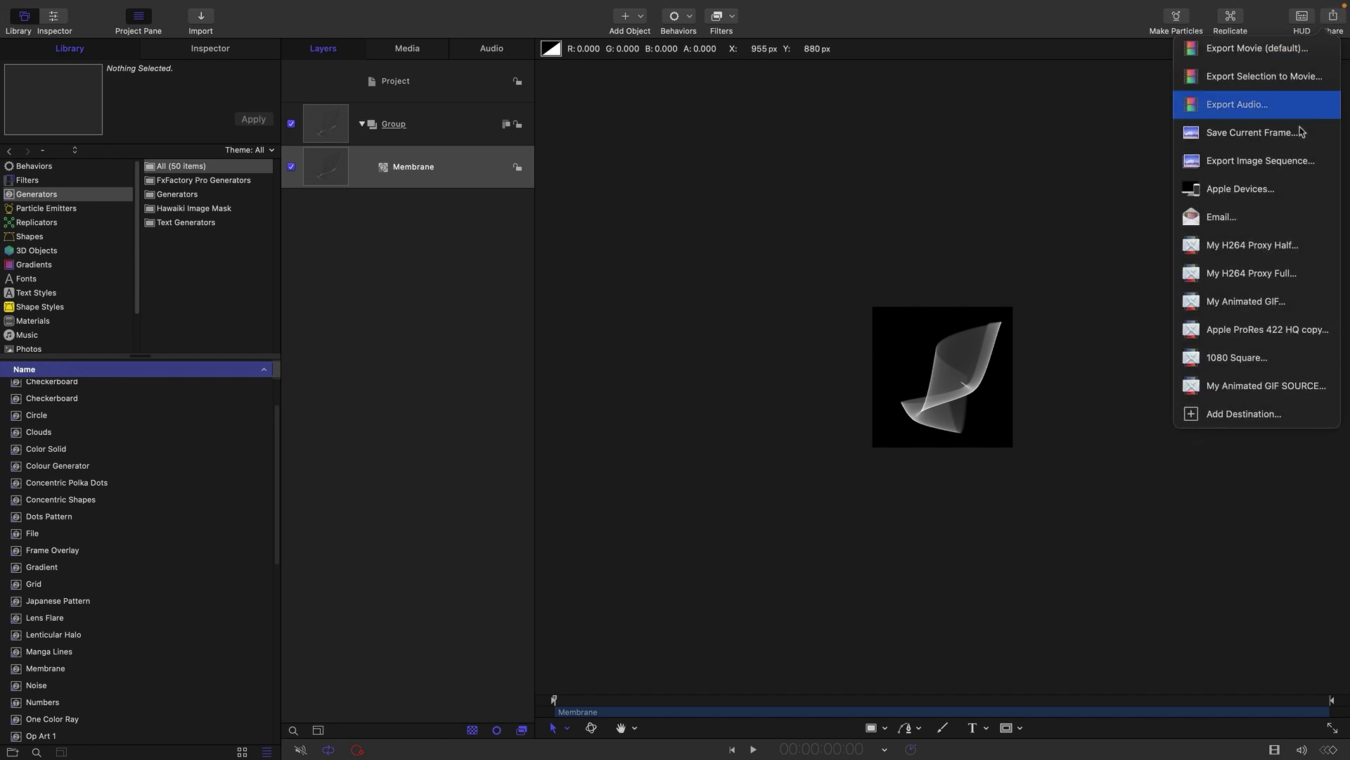
pyautogui.click(1252, 132)
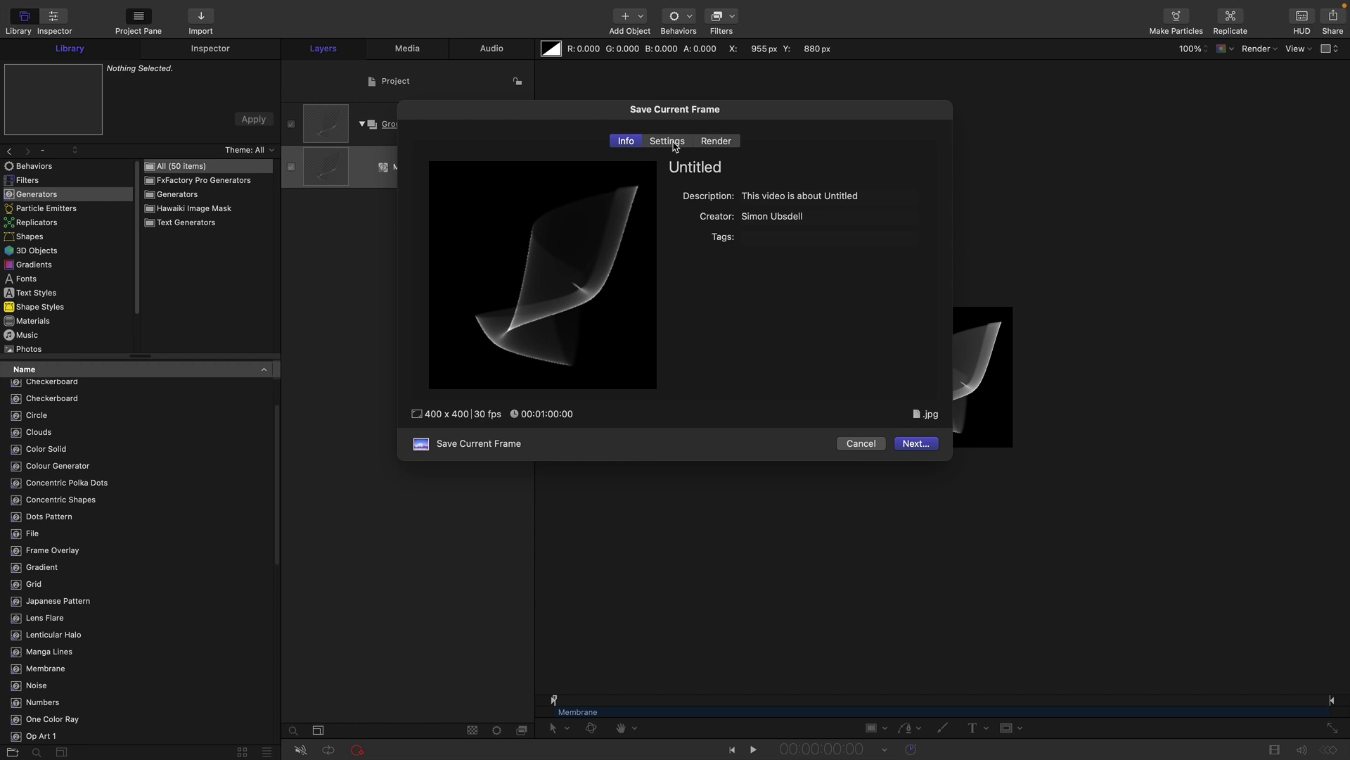
pyautogui.click(674, 144)
pyautogui.click(835, 203)
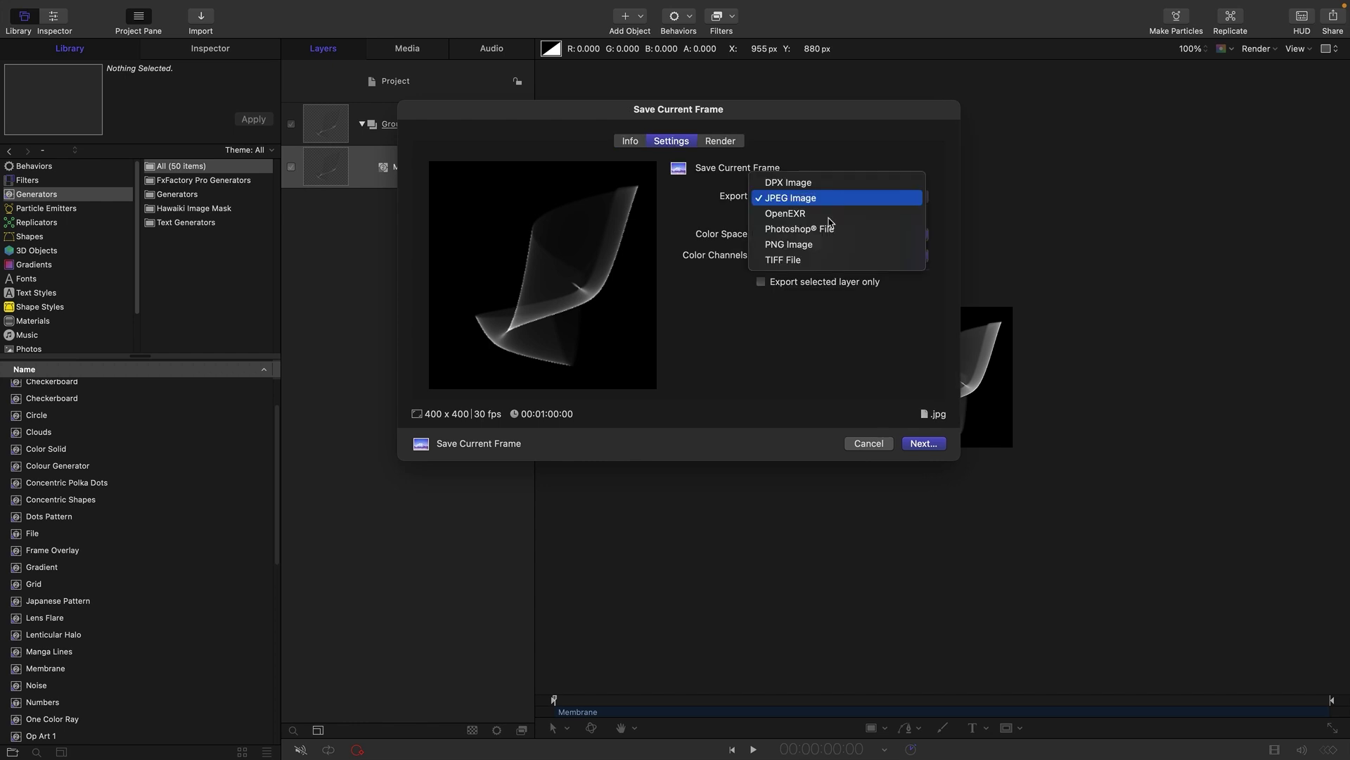
pyautogui.click(826, 249)
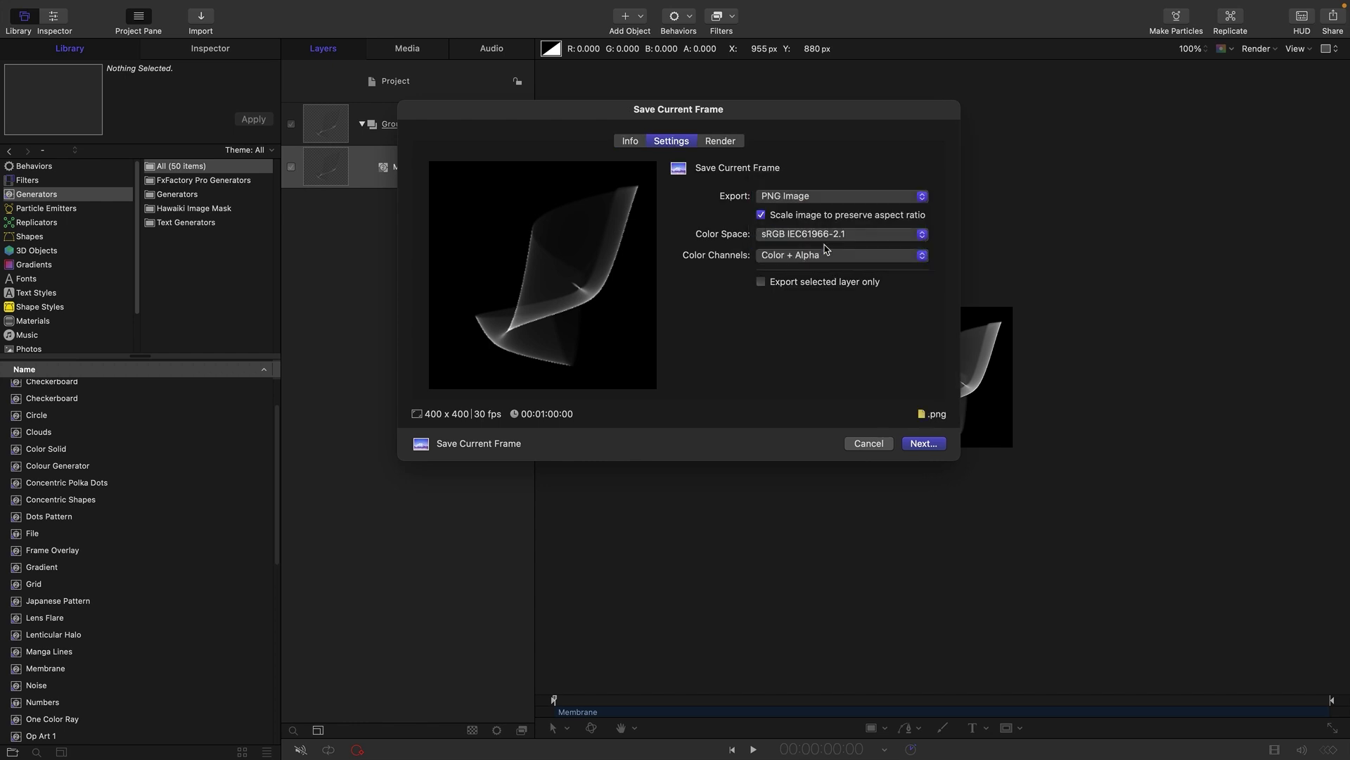
pyautogui.click(922, 443)
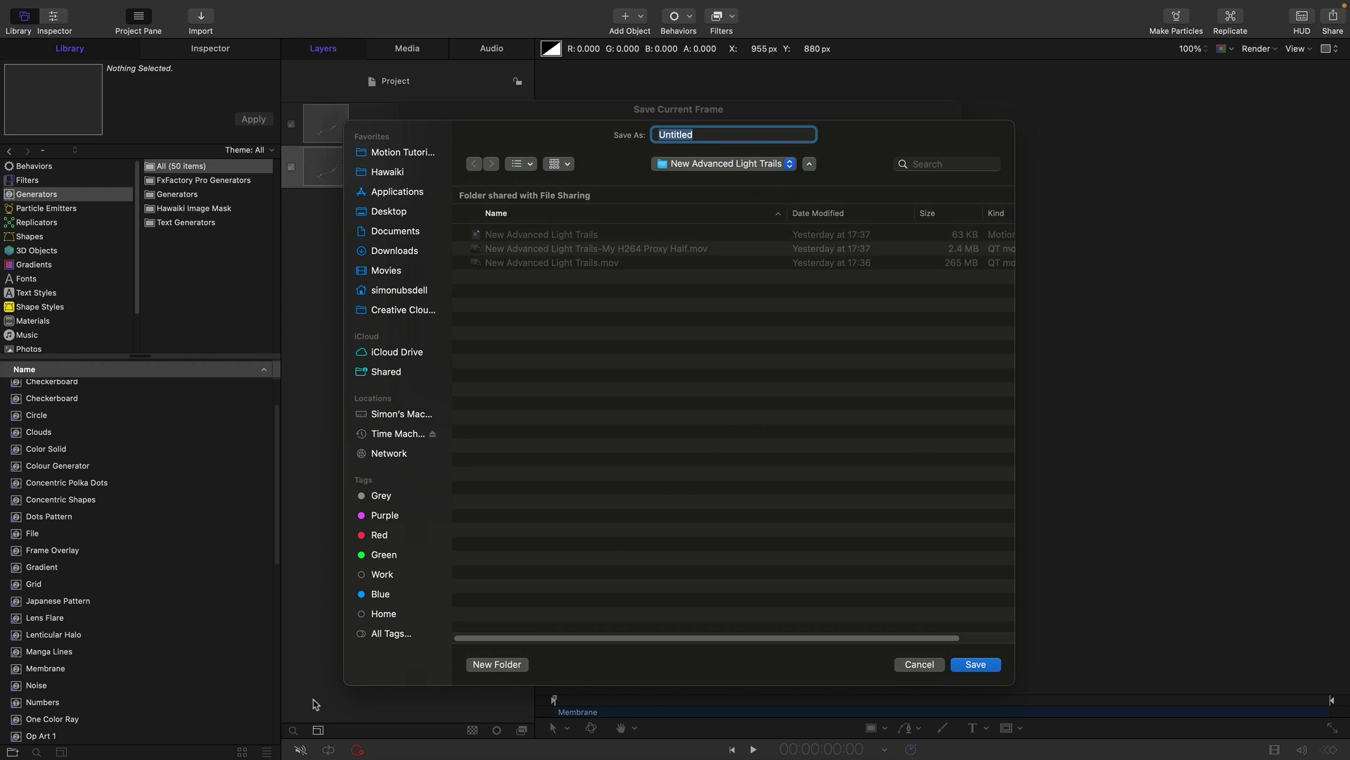
# Step: Create a new Assets folder and save the frame there as Particle
pyautogui.click(509, 671)
pyautogui.write('A')
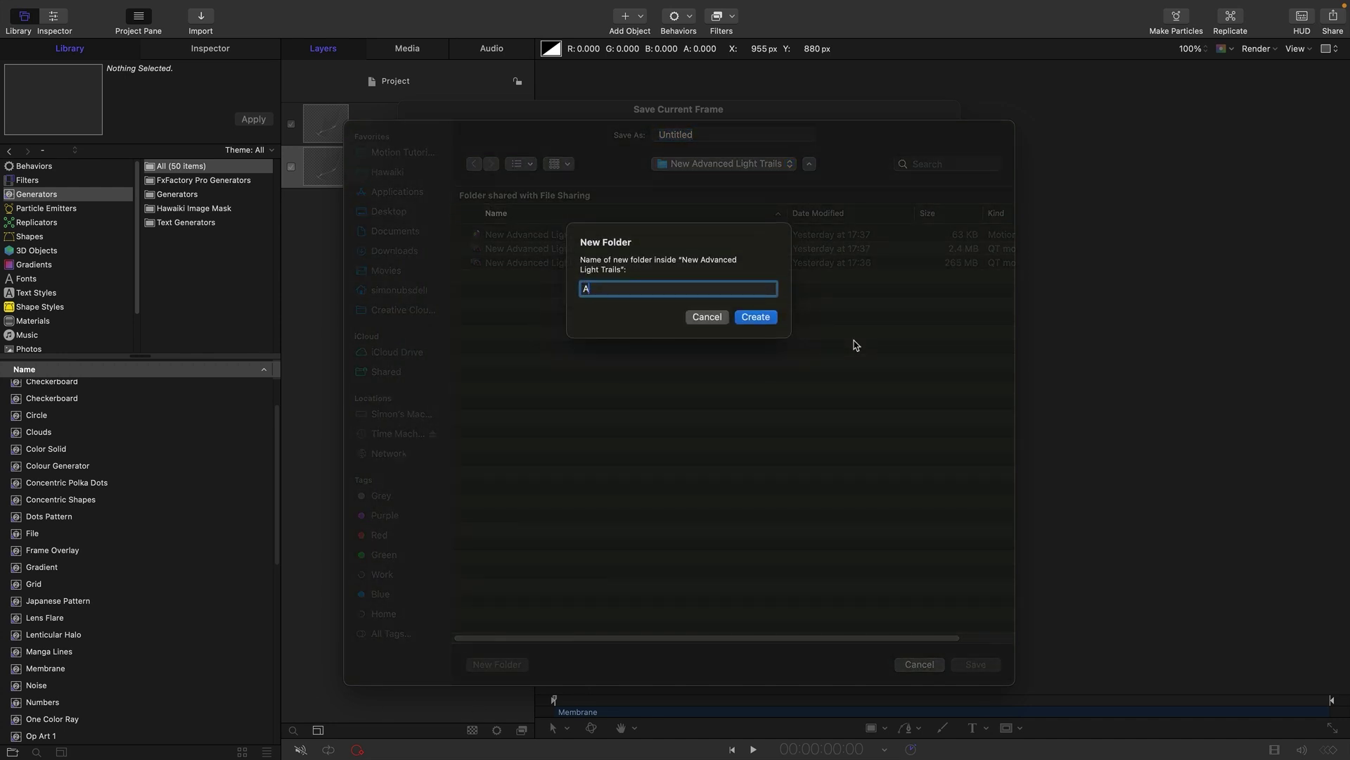
pyautogui.write('ssets')
pyautogui.press('Return')
pyautogui.write('Particle')
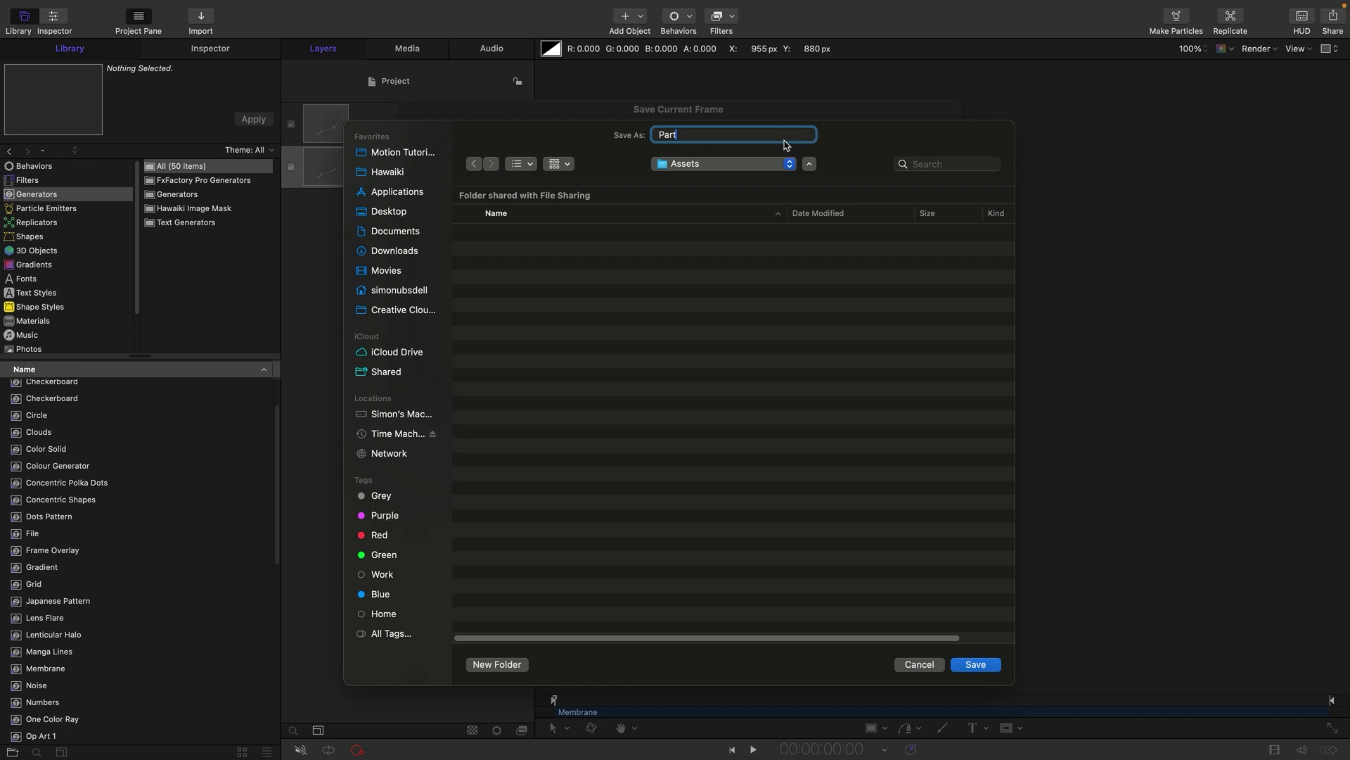
pyautogui.press('Return')
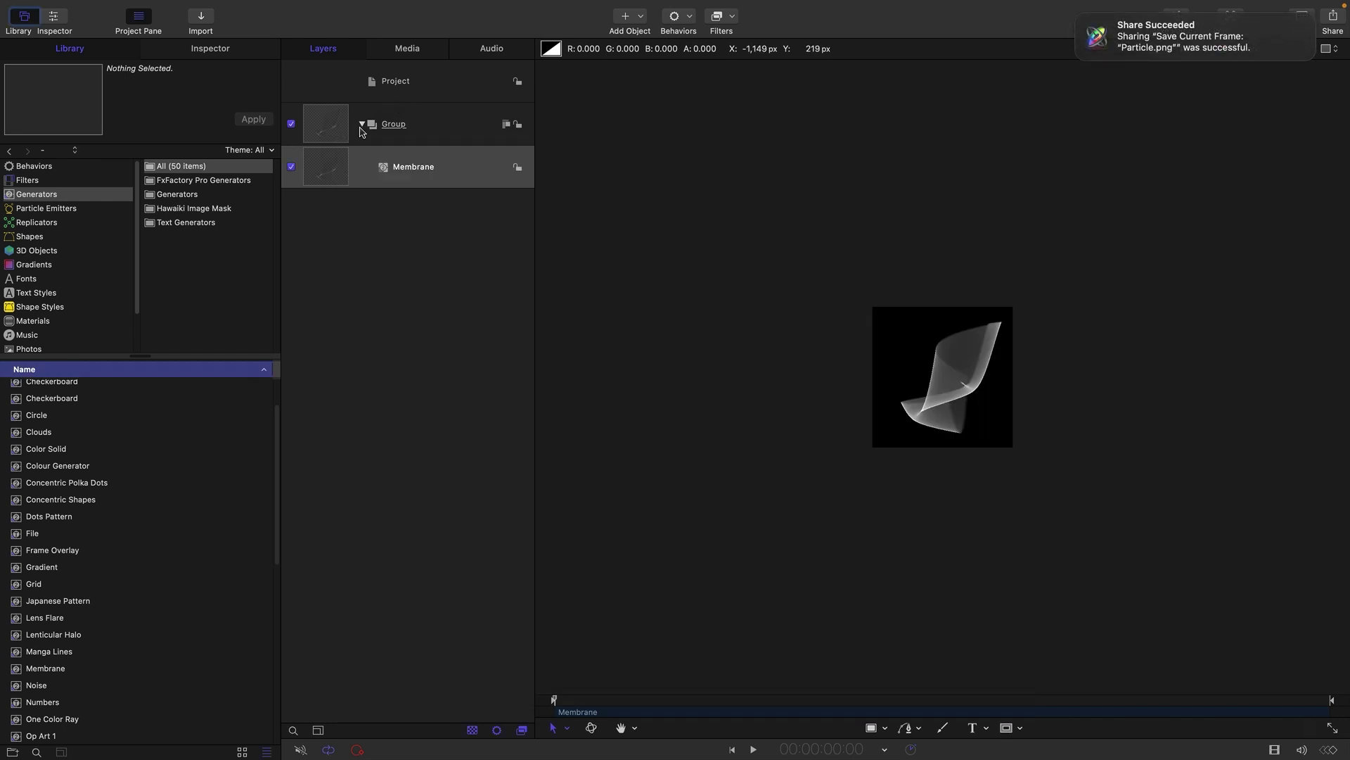
# Step: Change the project size to 1920 × 1080 pixels
pyautogui.click(362, 123)
pyautogui.press('super+3')
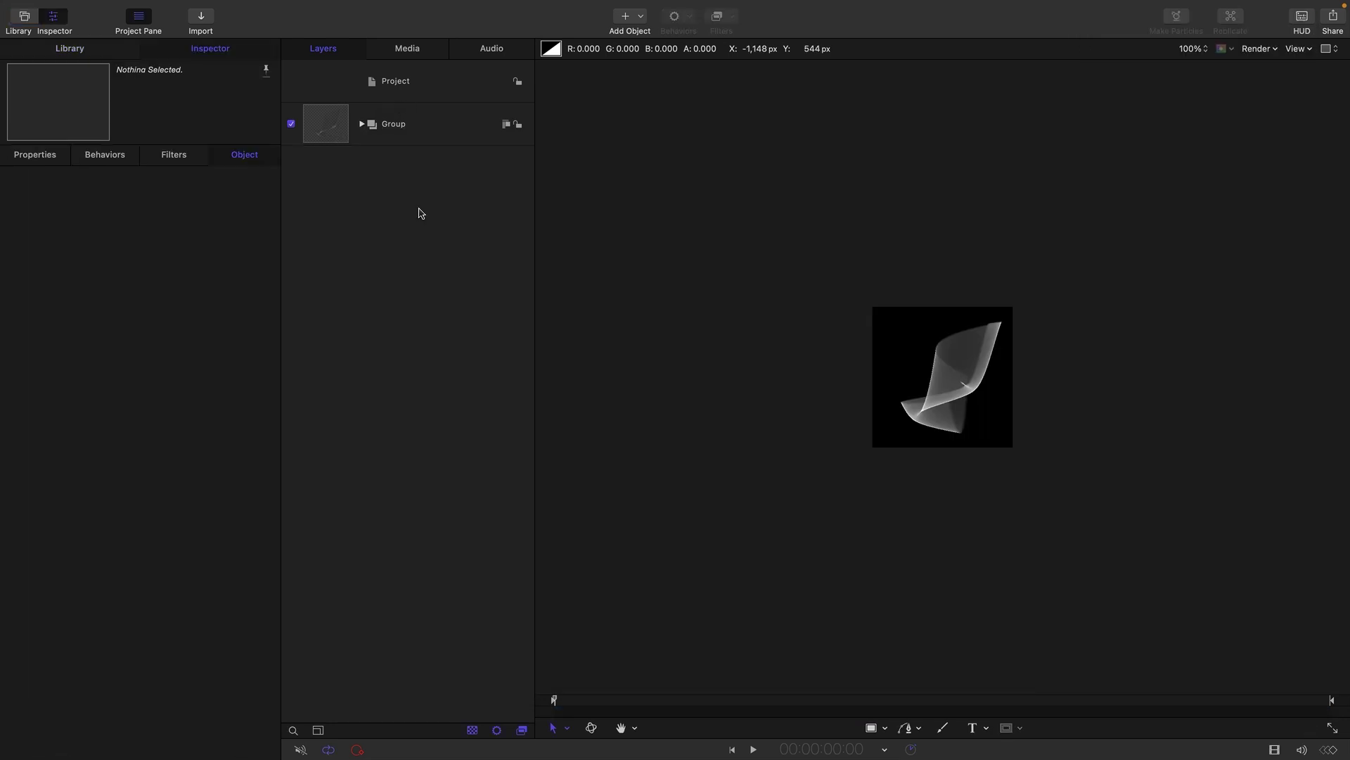
pyautogui.click(424, 80)
pyautogui.click(32, 162)
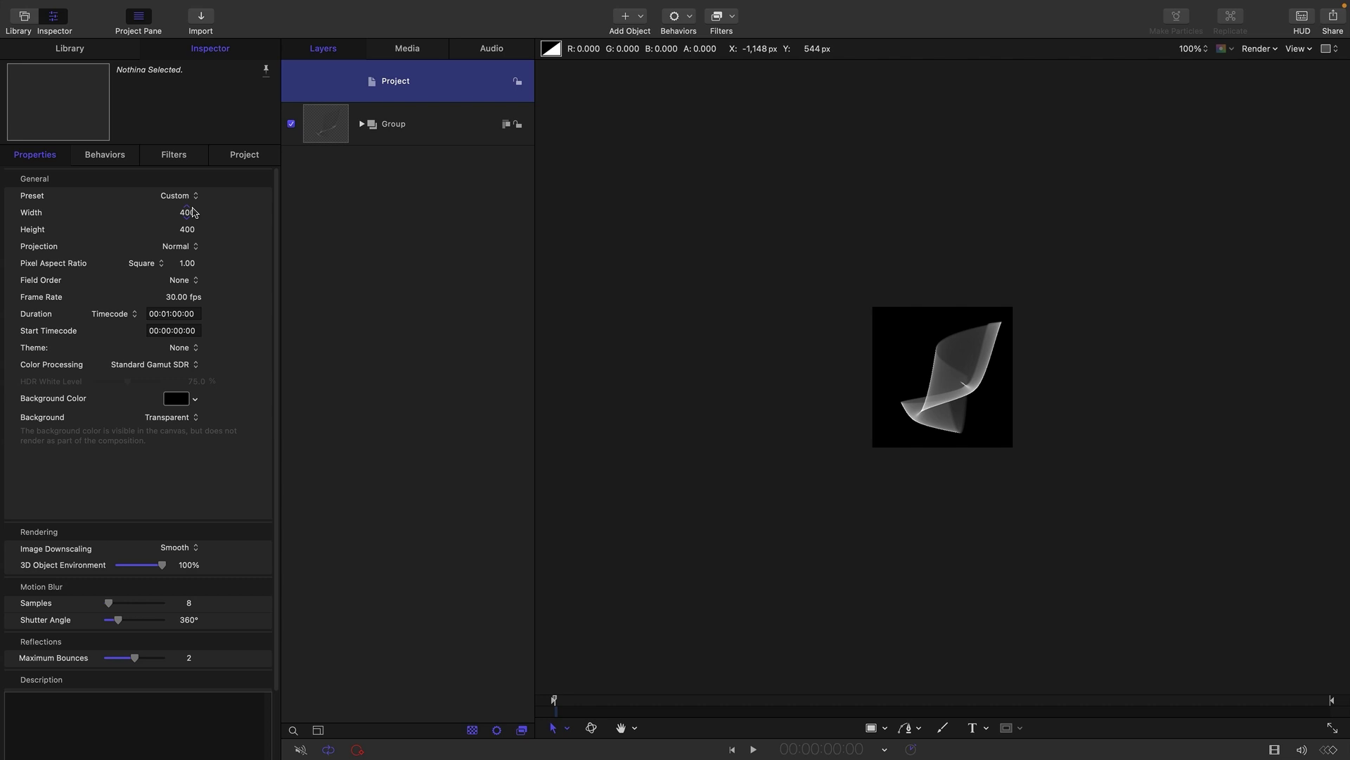
pyautogui.click(191, 214)
pyautogui.write('19')
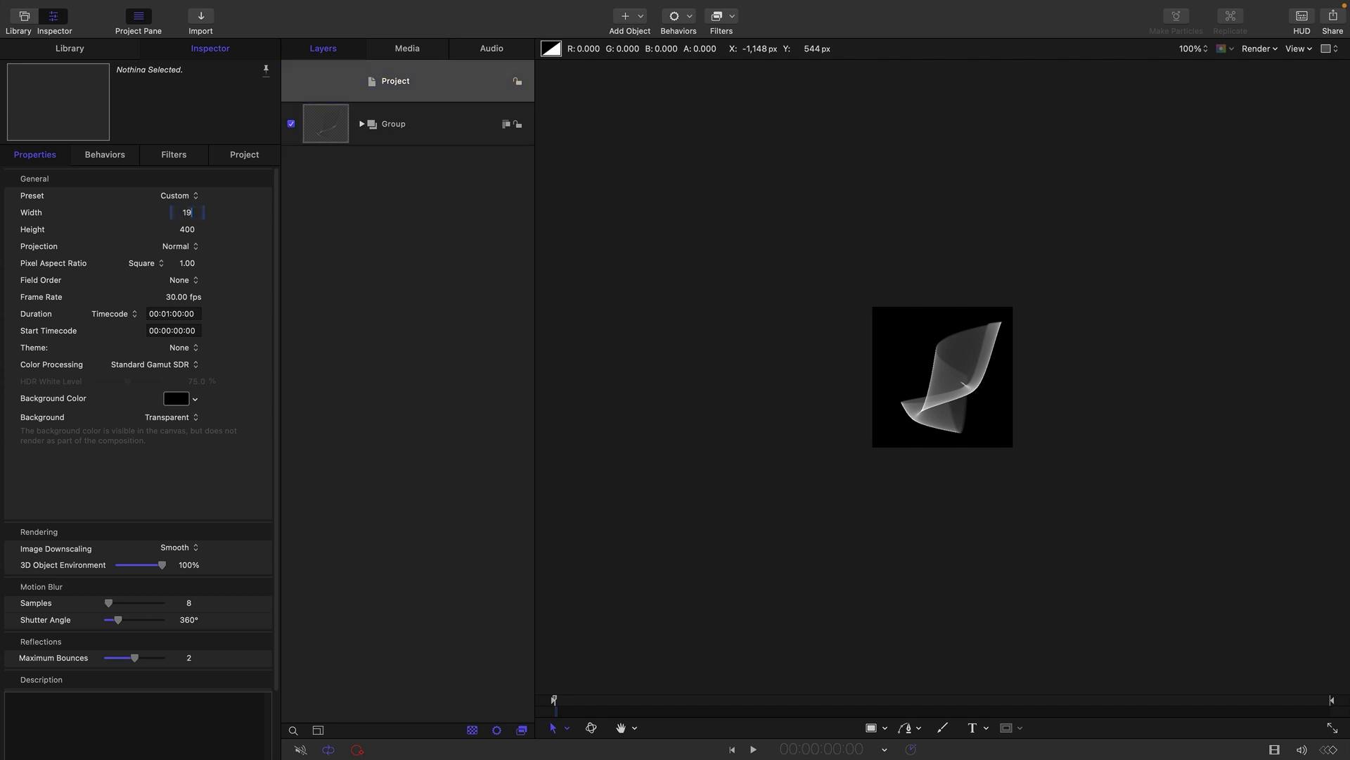
pyautogui.write('20')
pyautogui.press('Tab')
pyautogui.write('1')
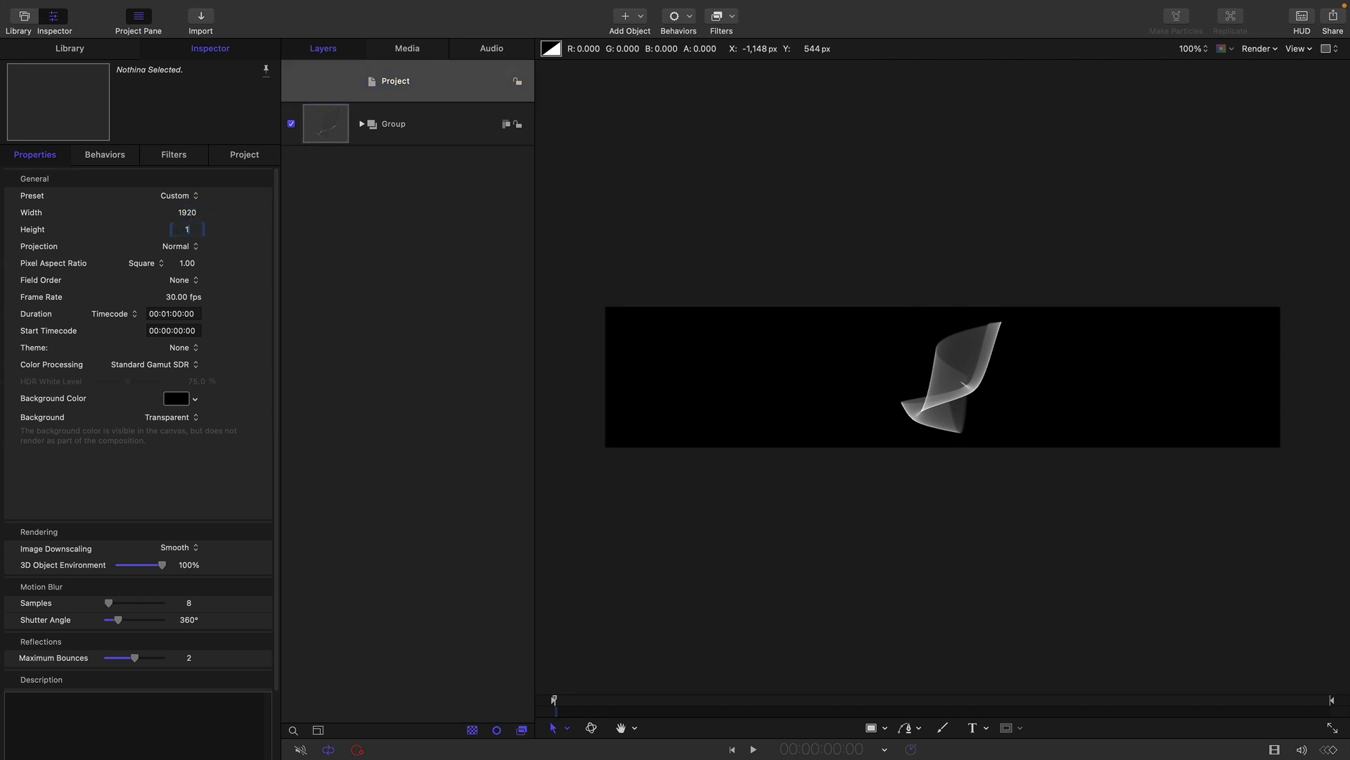
pyautogui.write('080')
pyautogui.press('Return')
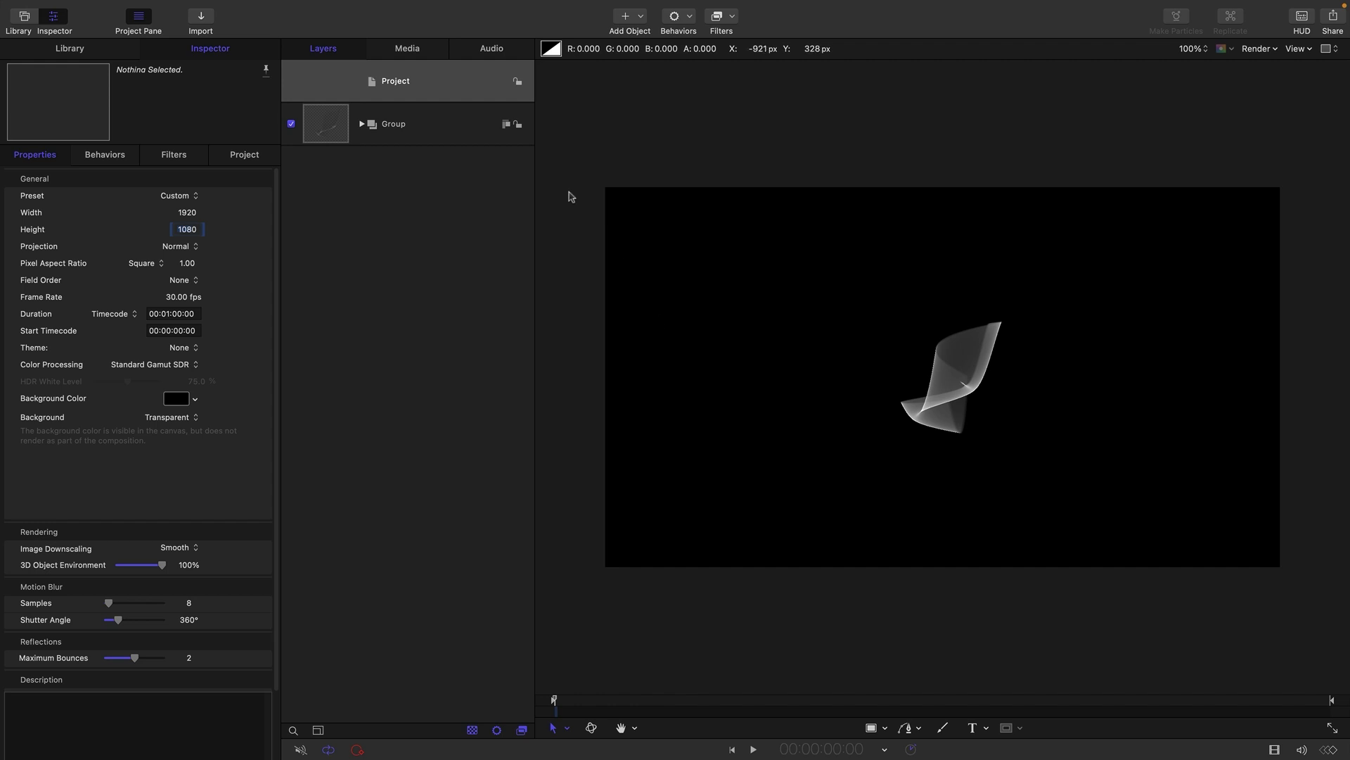
# Step: Create a new group, import Particle.png into it, and hide the original Group
pyautogui.click(195, 7)
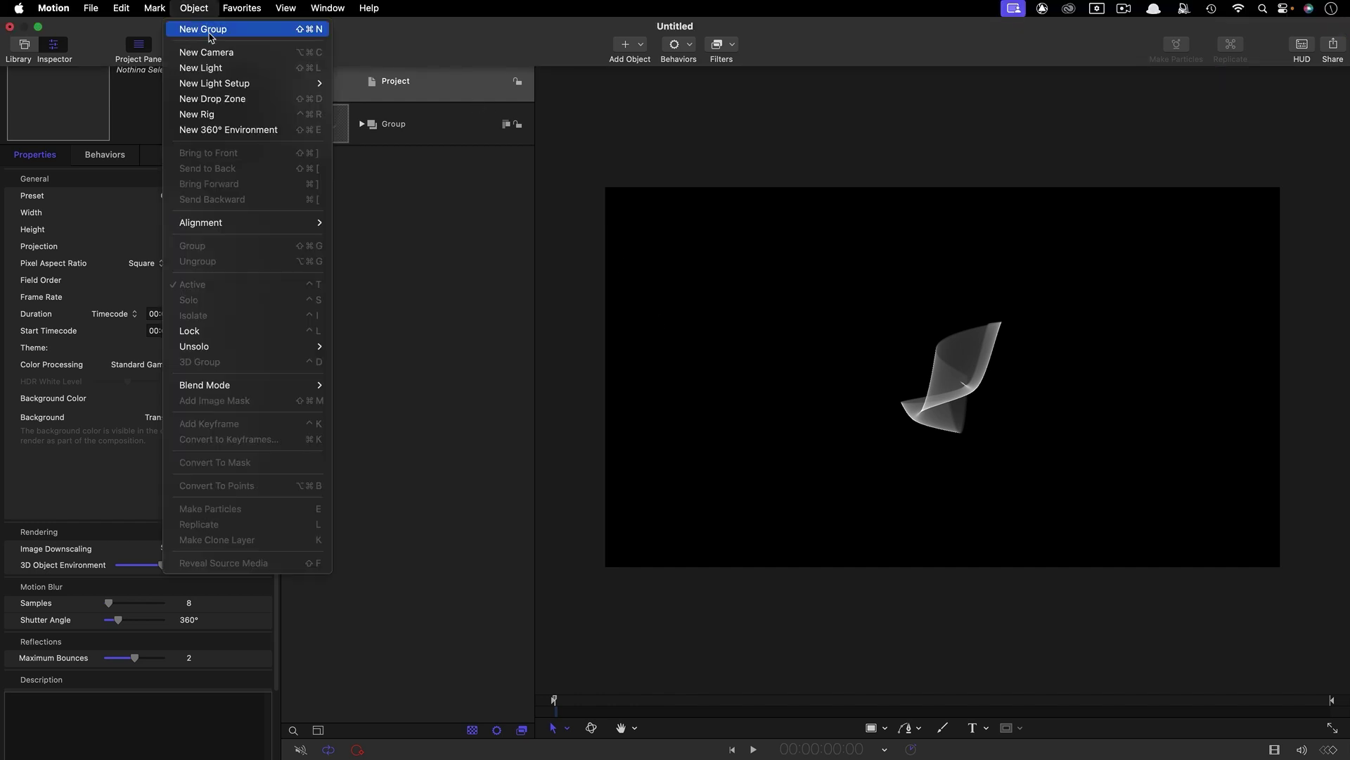
pyautogui.click(206, 29)
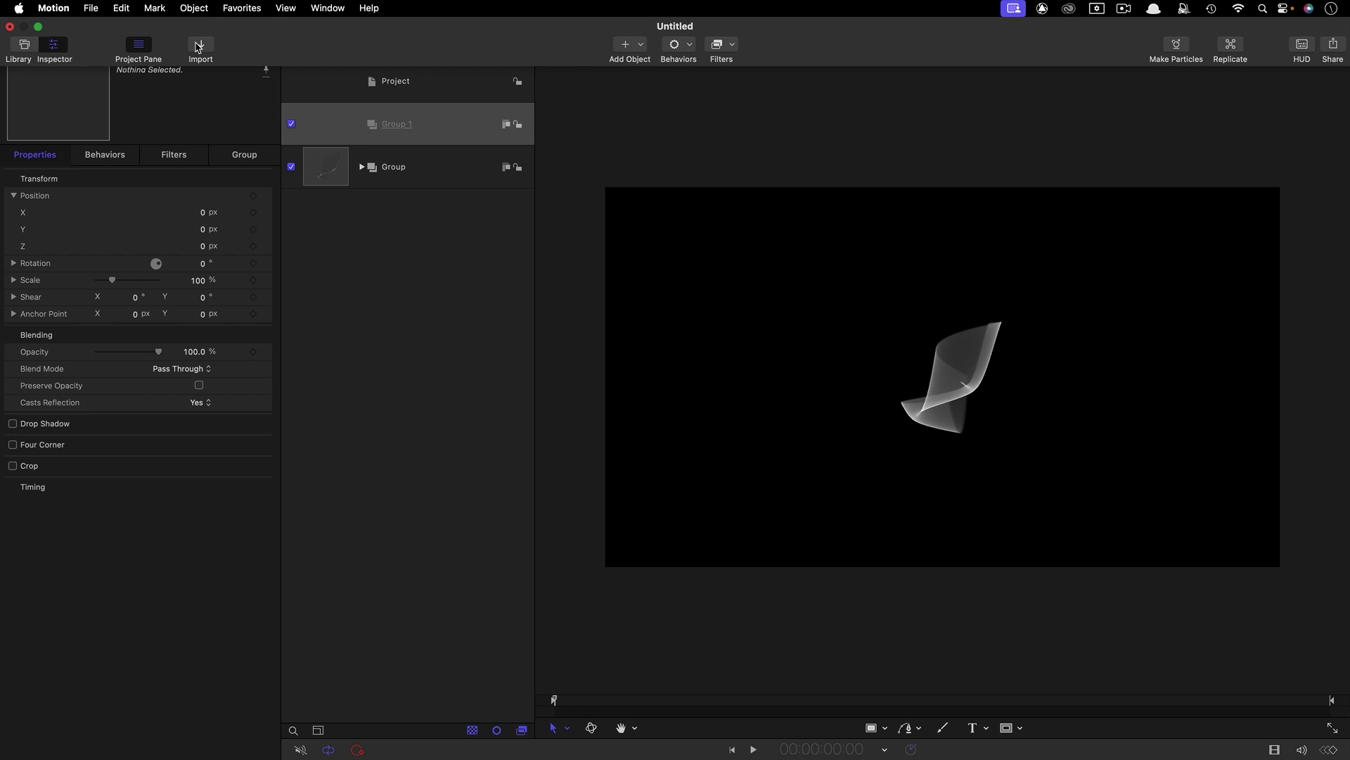
pyautogui.click(201, 46)
pyautogui.click(420, 176)
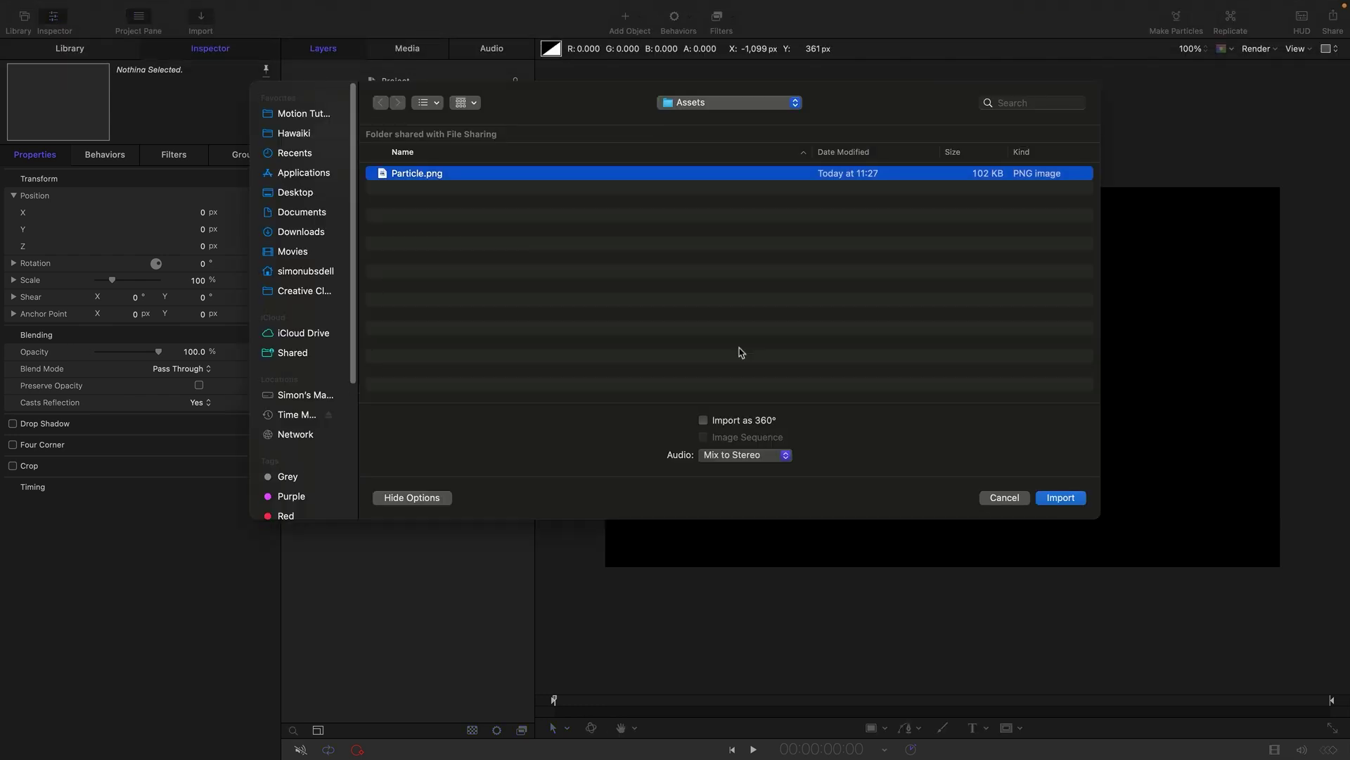
pyautogui.click(1074, 502)
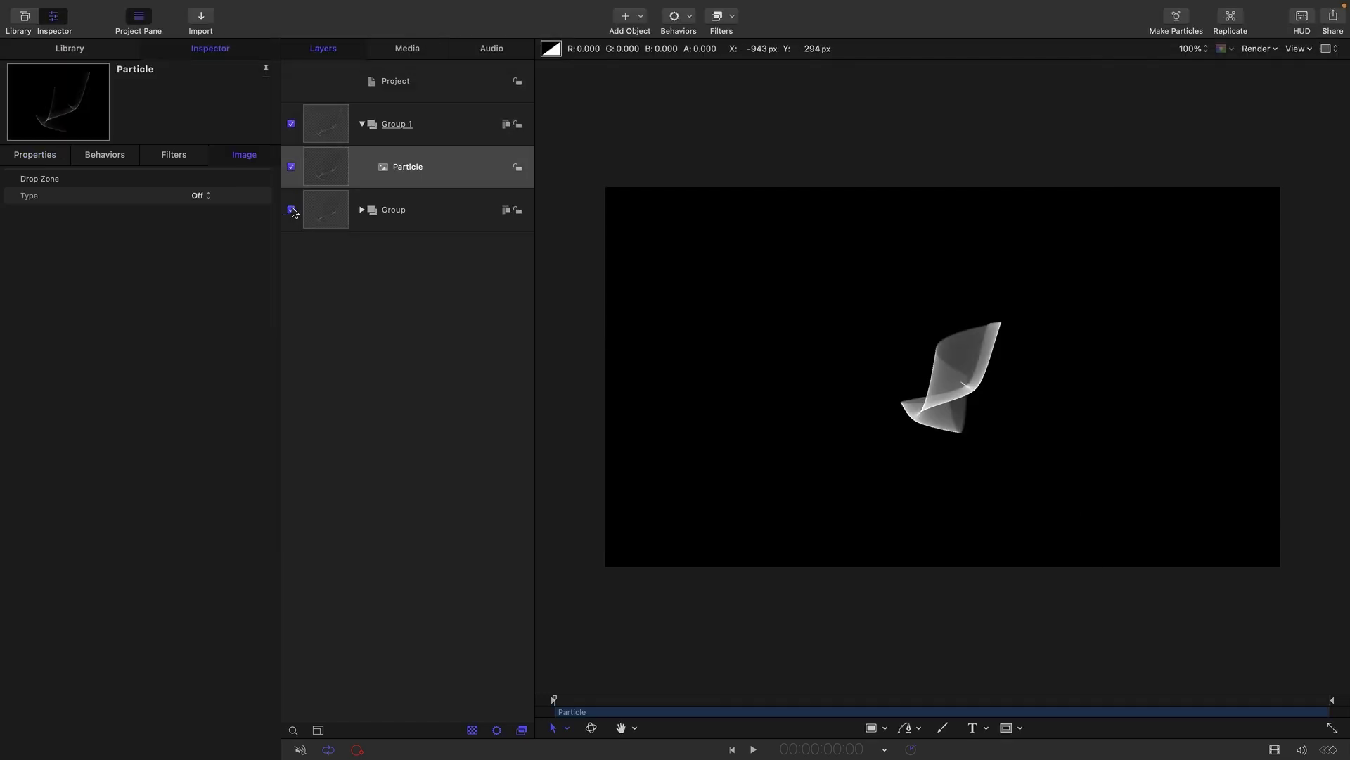
pyautogui.click(292, 210)
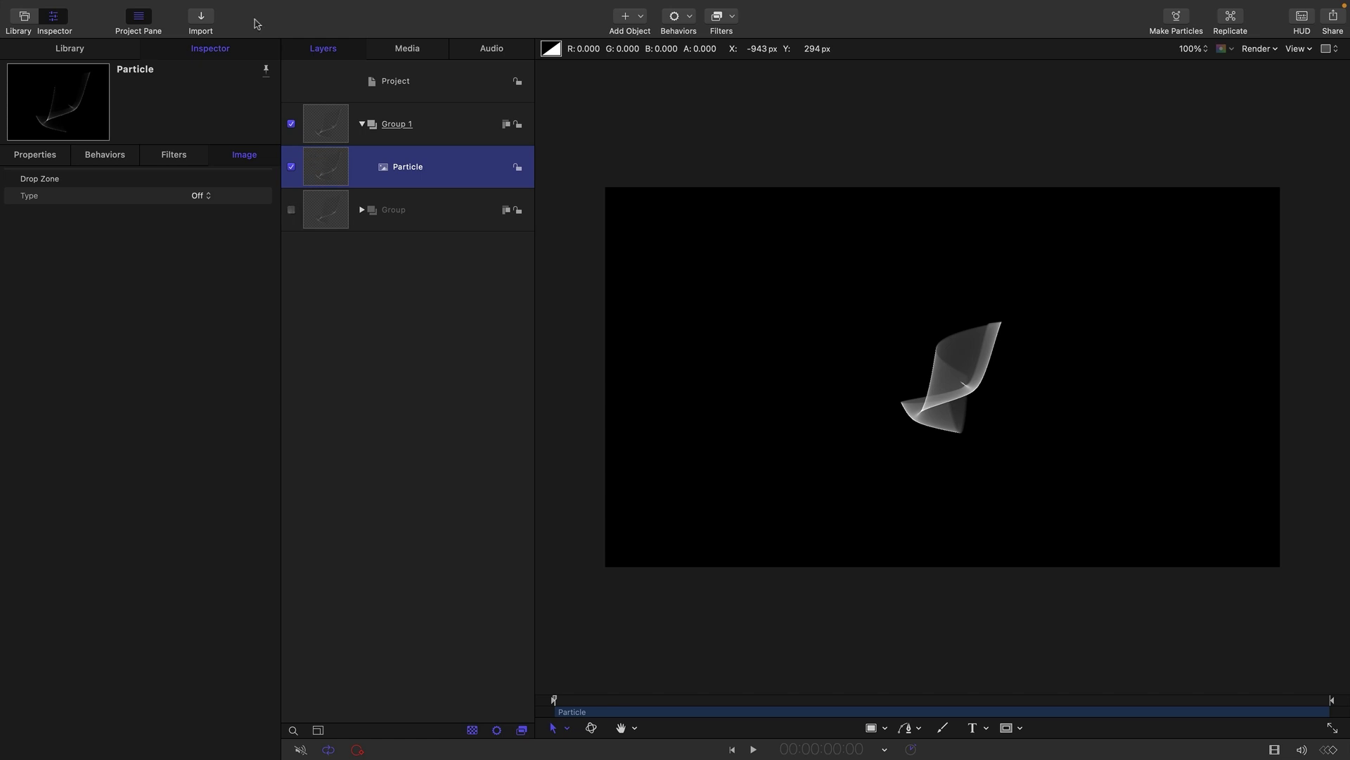
pyautogui.moveTo(150, 5)
pyautogui.click(197, 8)
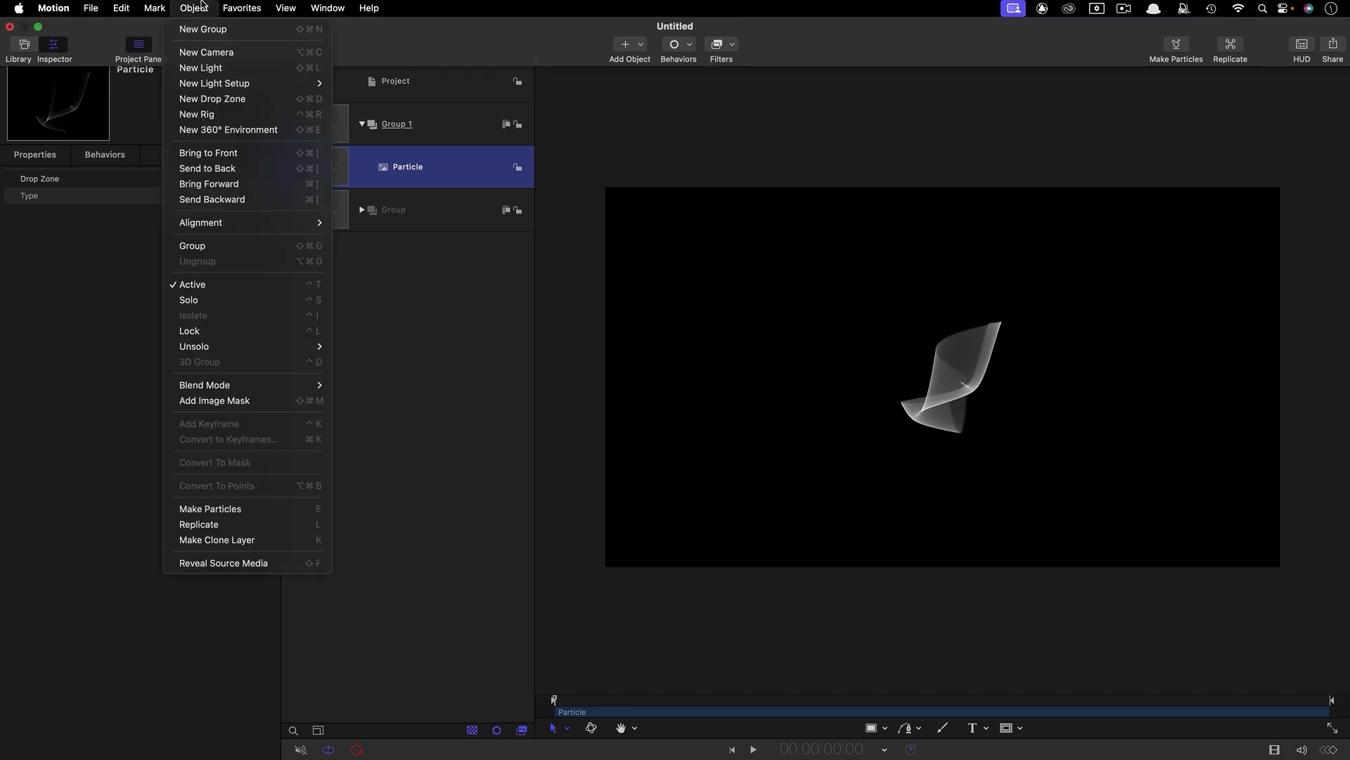
# Step: Make Particle an emitter with 3D on, Birth Rate 400 and Life 8
pyautogui.click(220, 511)
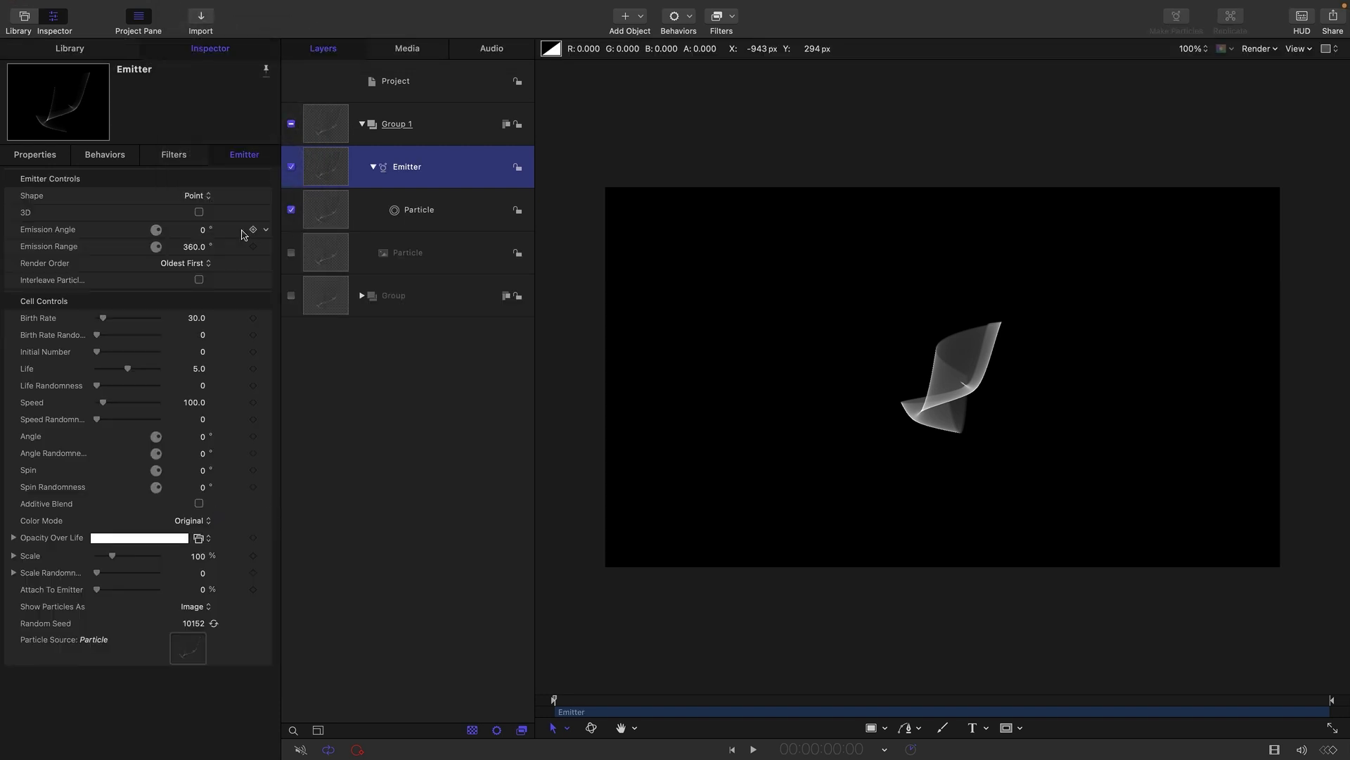
pyautogui.click(199, 212)
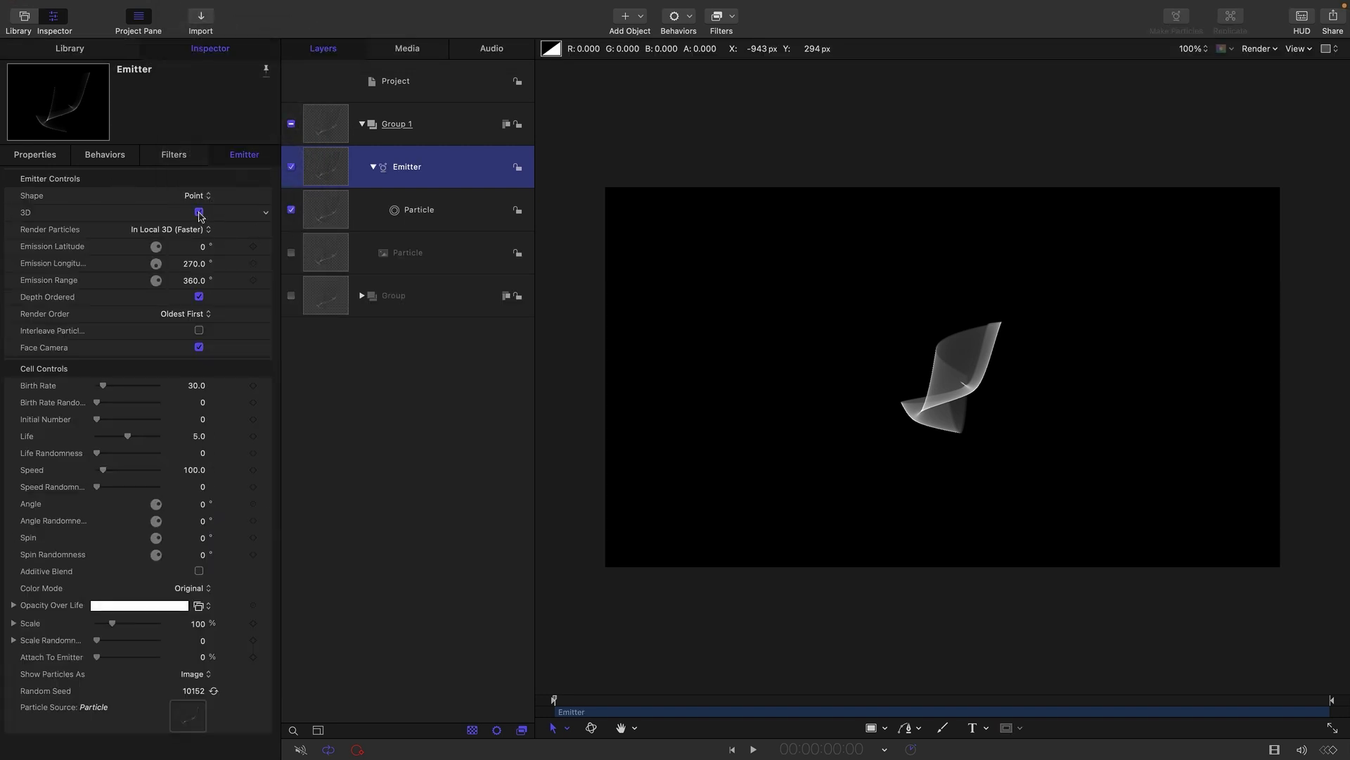
pyautogui.click(193, 386)
pyautogui.write('400')
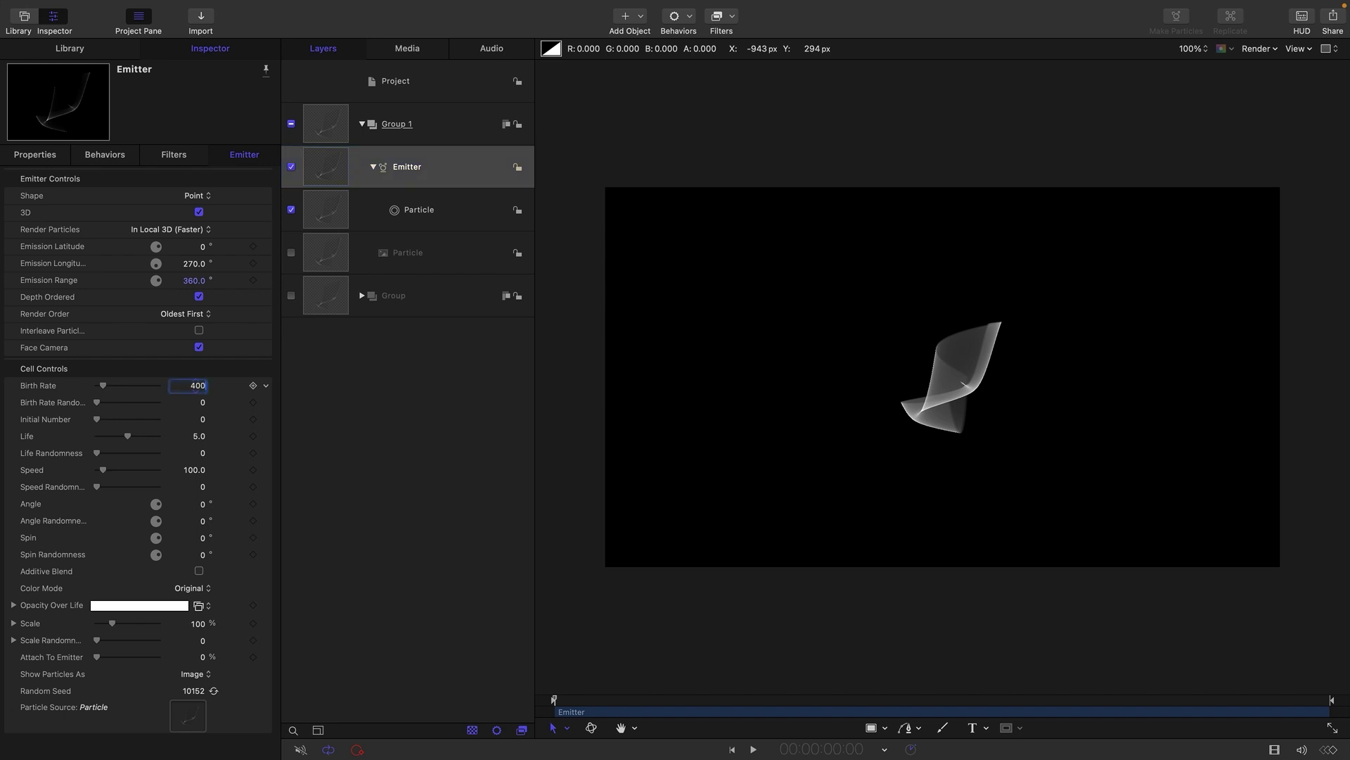
pyautogui.press('Return')
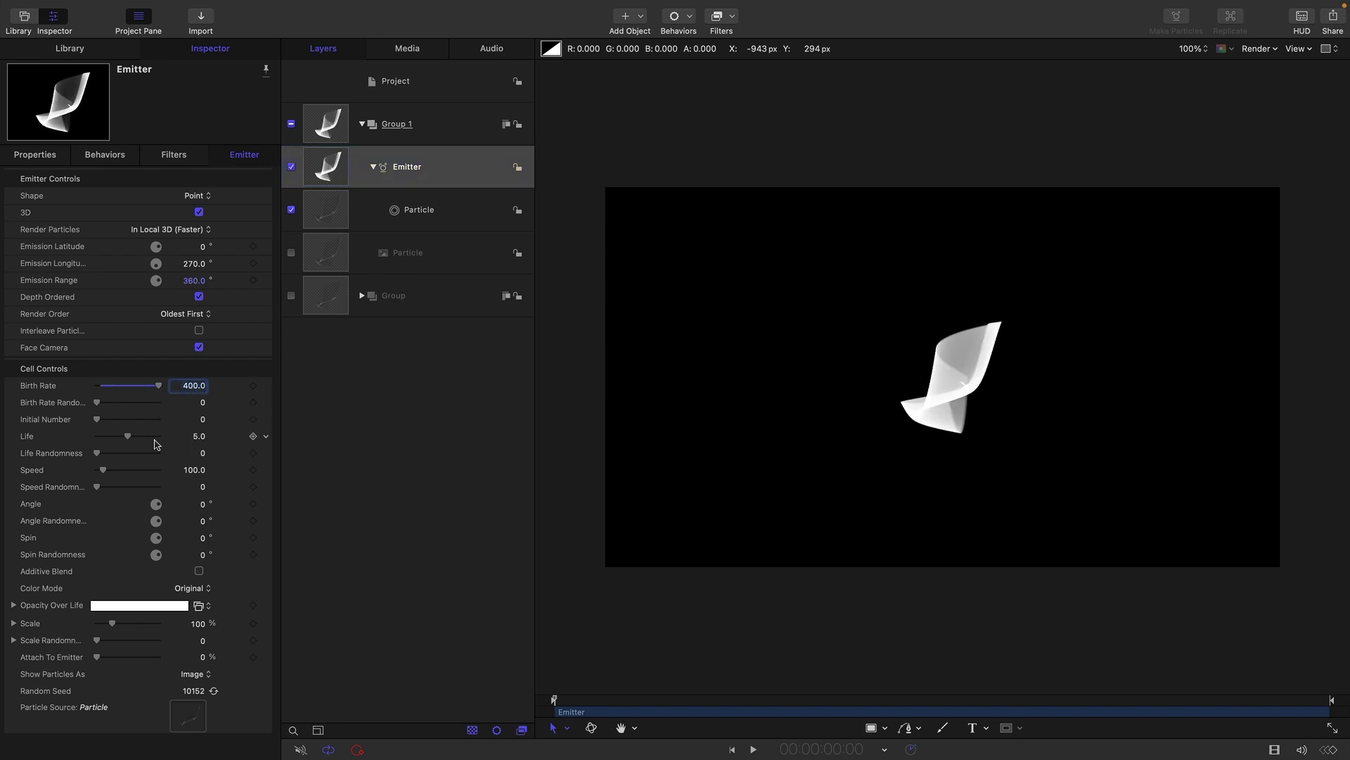
pyautogui.click(190, 436)
pyautogui.write('8')
pyautogui.press('Return')
# Step: Set the emitter's Speed to 0 and Scale to 50%, and turn on Additive Blend
pyautogui.click(102, 470)
pyautogui.moveTo(87, 476); pyautogui.dragTo(2, 480)
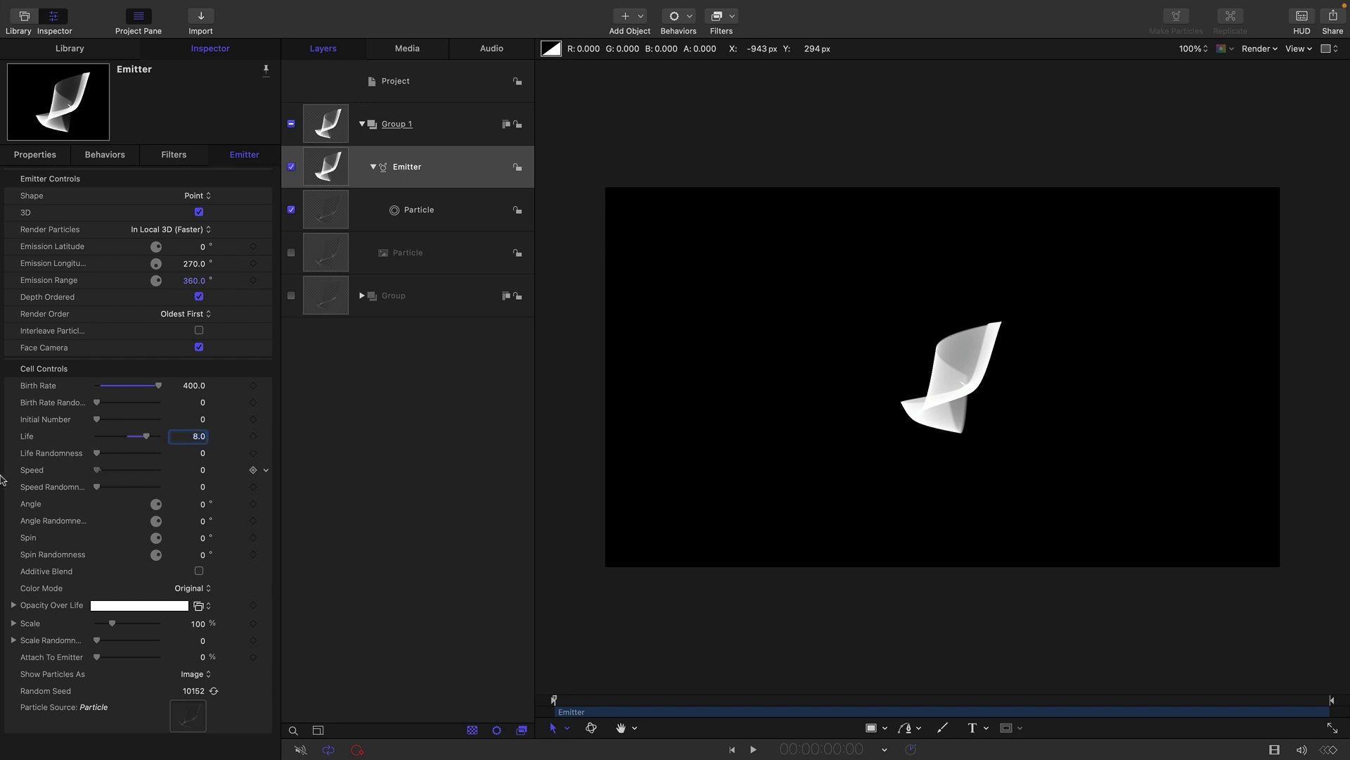
pyautogui.click(198, 623)
pyautogui.write('50')
pyautogui.press('Return')
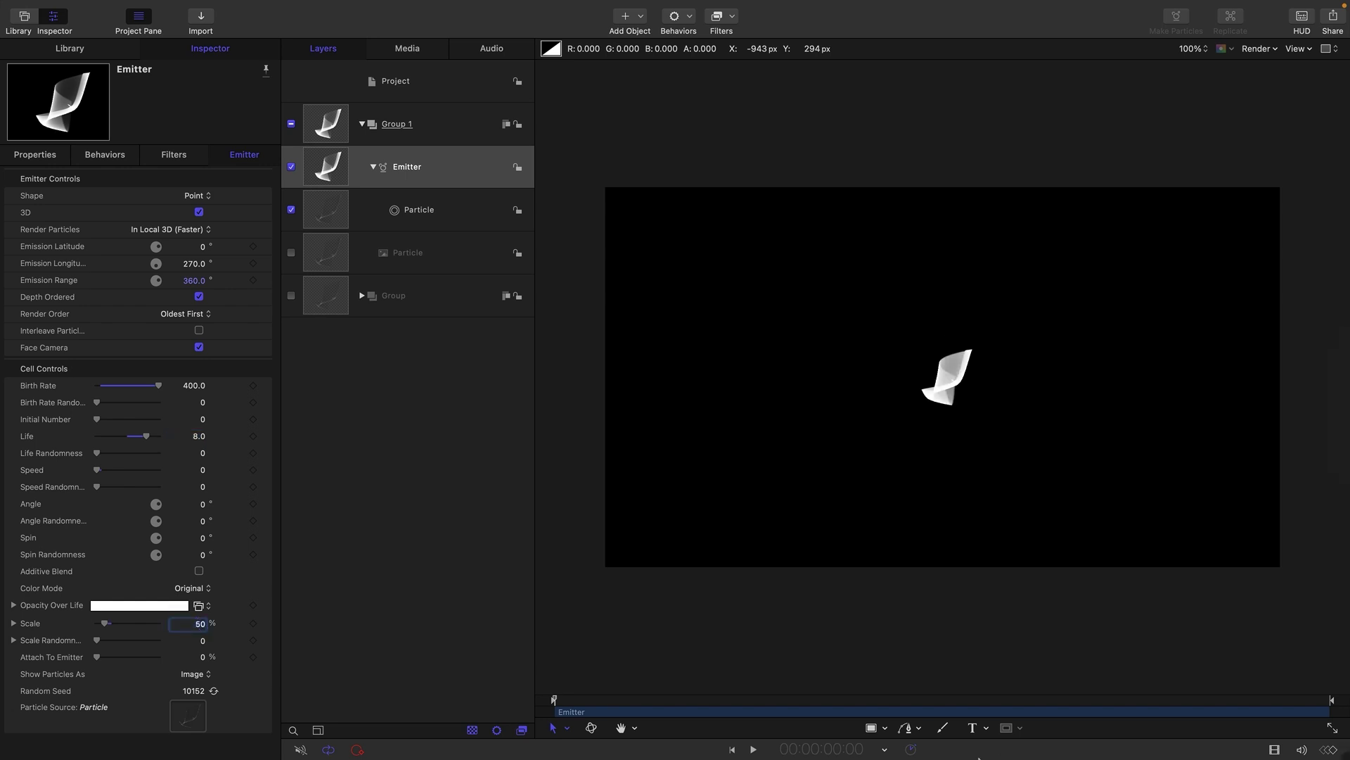
pyautogui.click(199, 571)
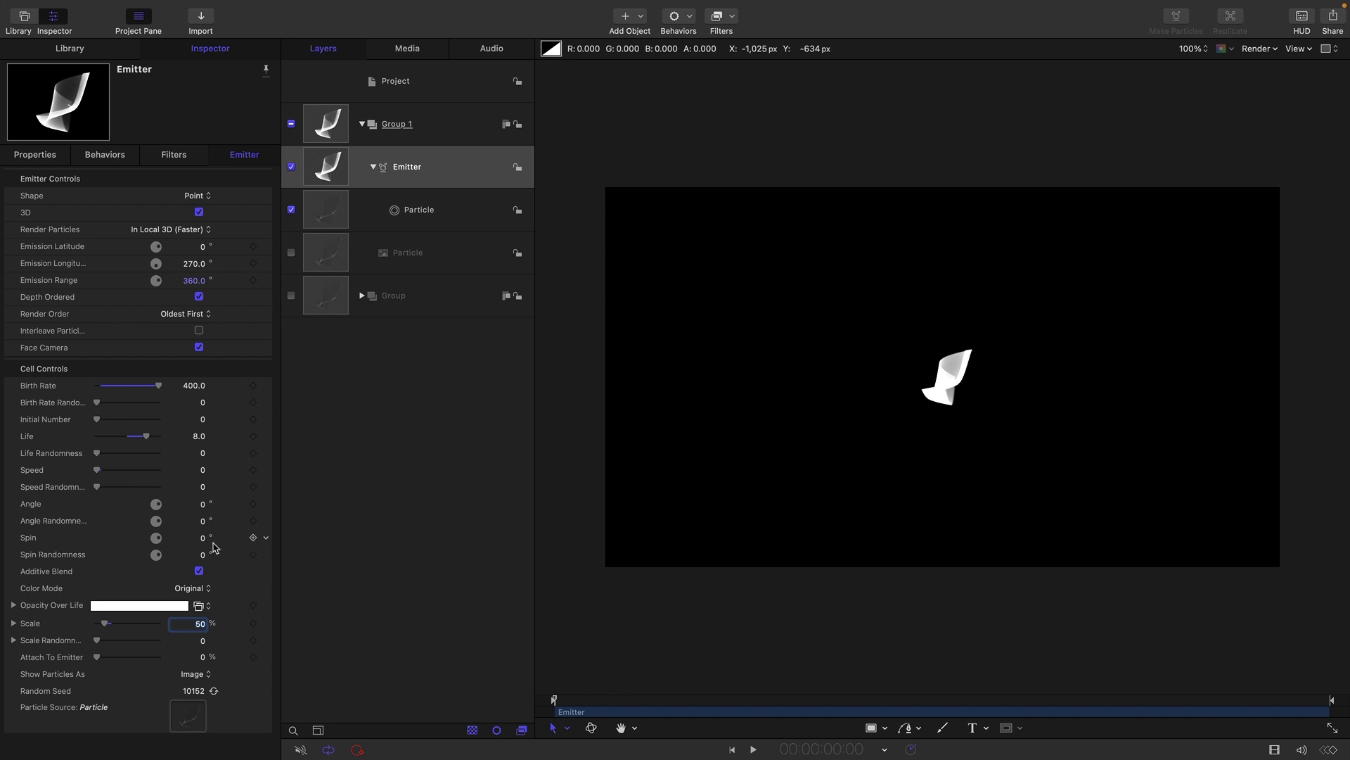
# Step: Add an Oscillate behavior to Position X and duplicate it twice
pyautogui.click(40, 159)
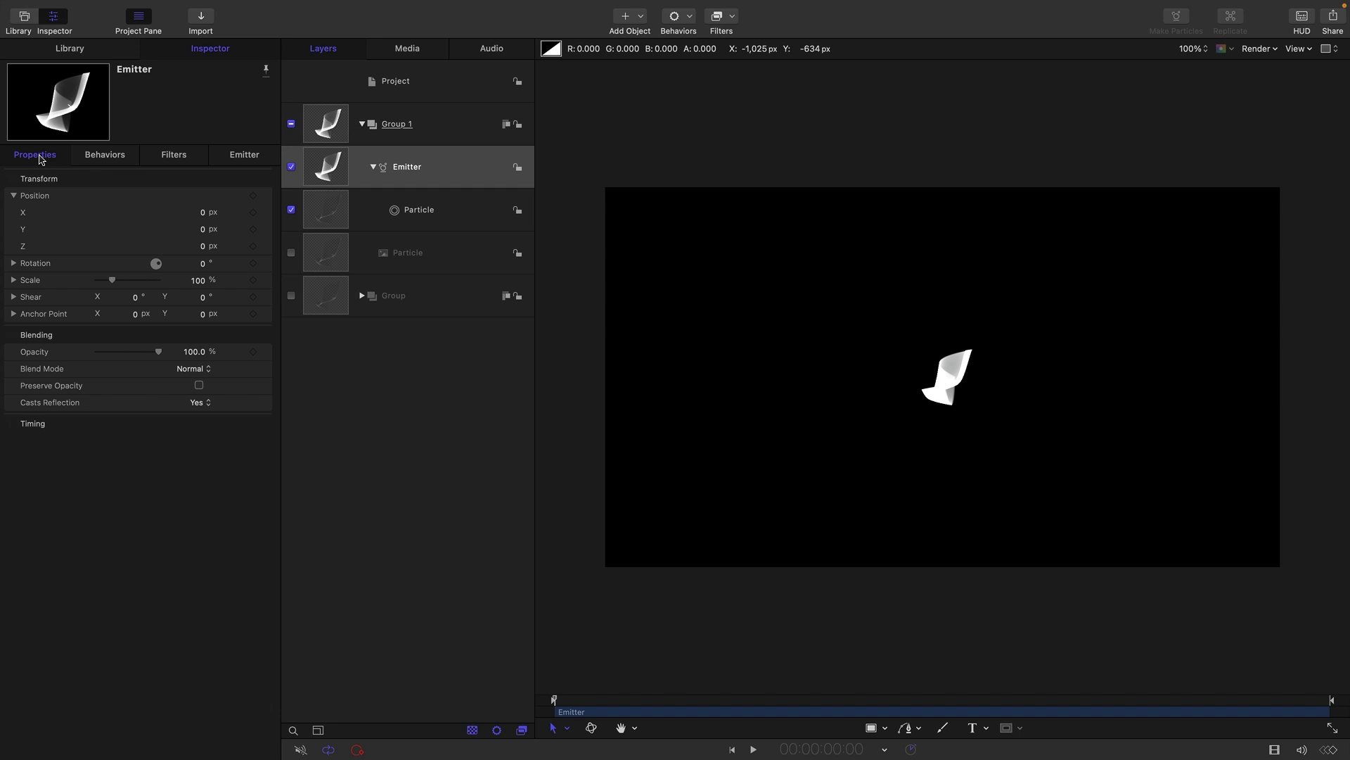
pyautogui.click(267, 215)
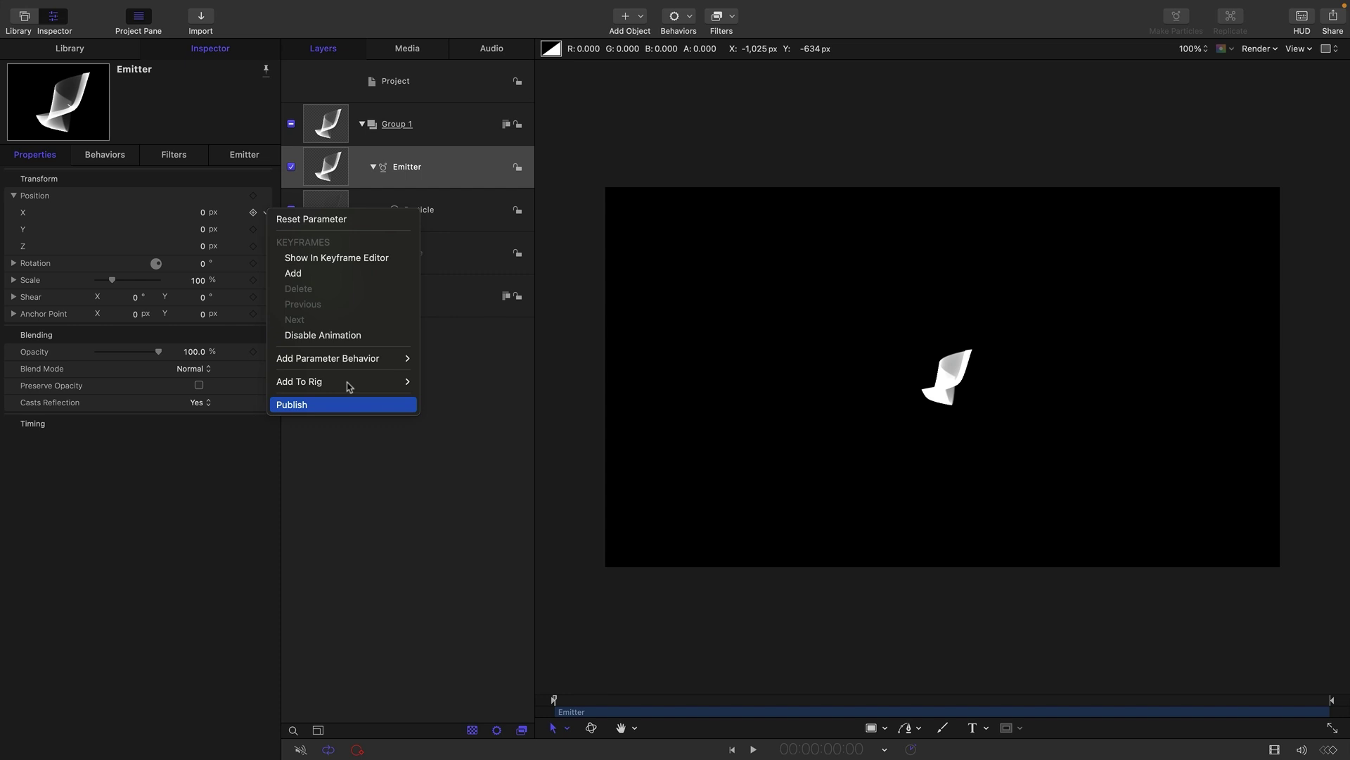
pyautogui.moveTo(341, 362)
pyautogui.click(445, 482)
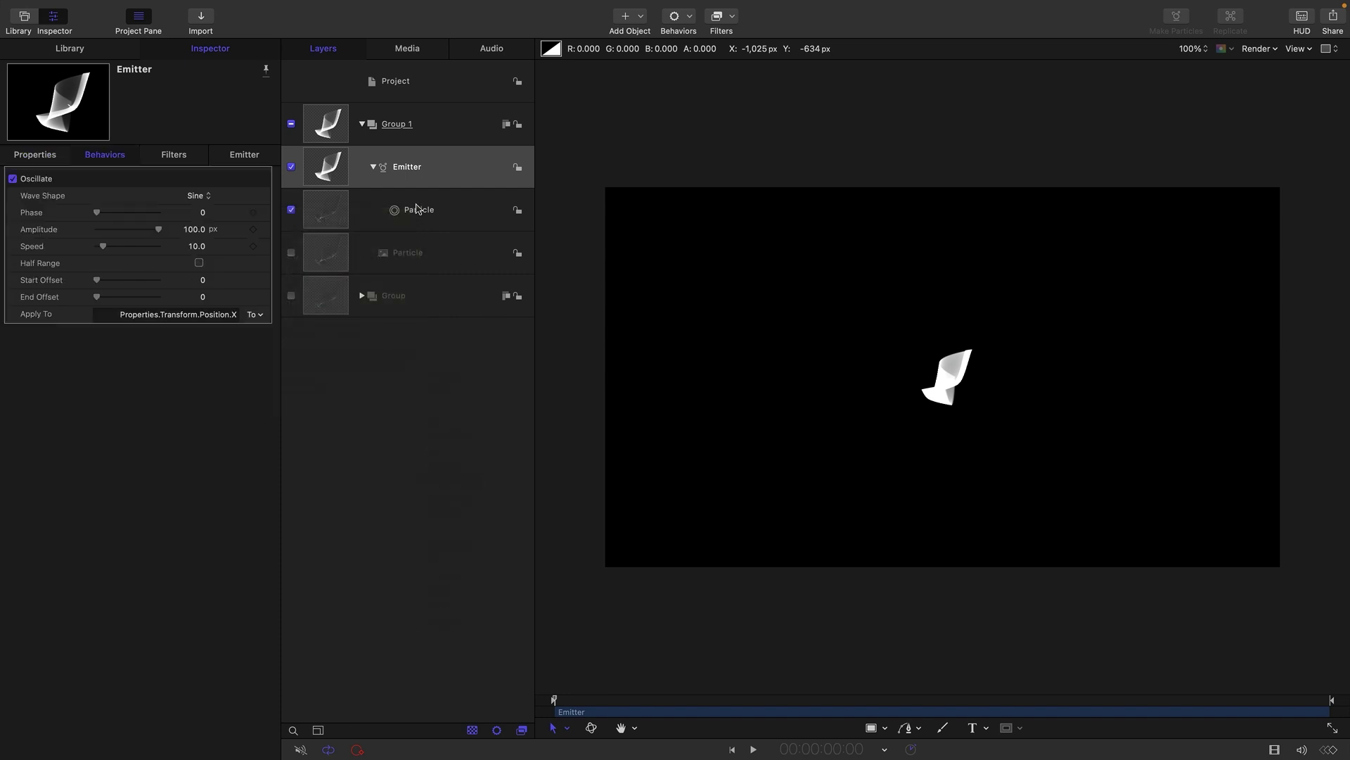
pyautogui.rightClick(417, 202)
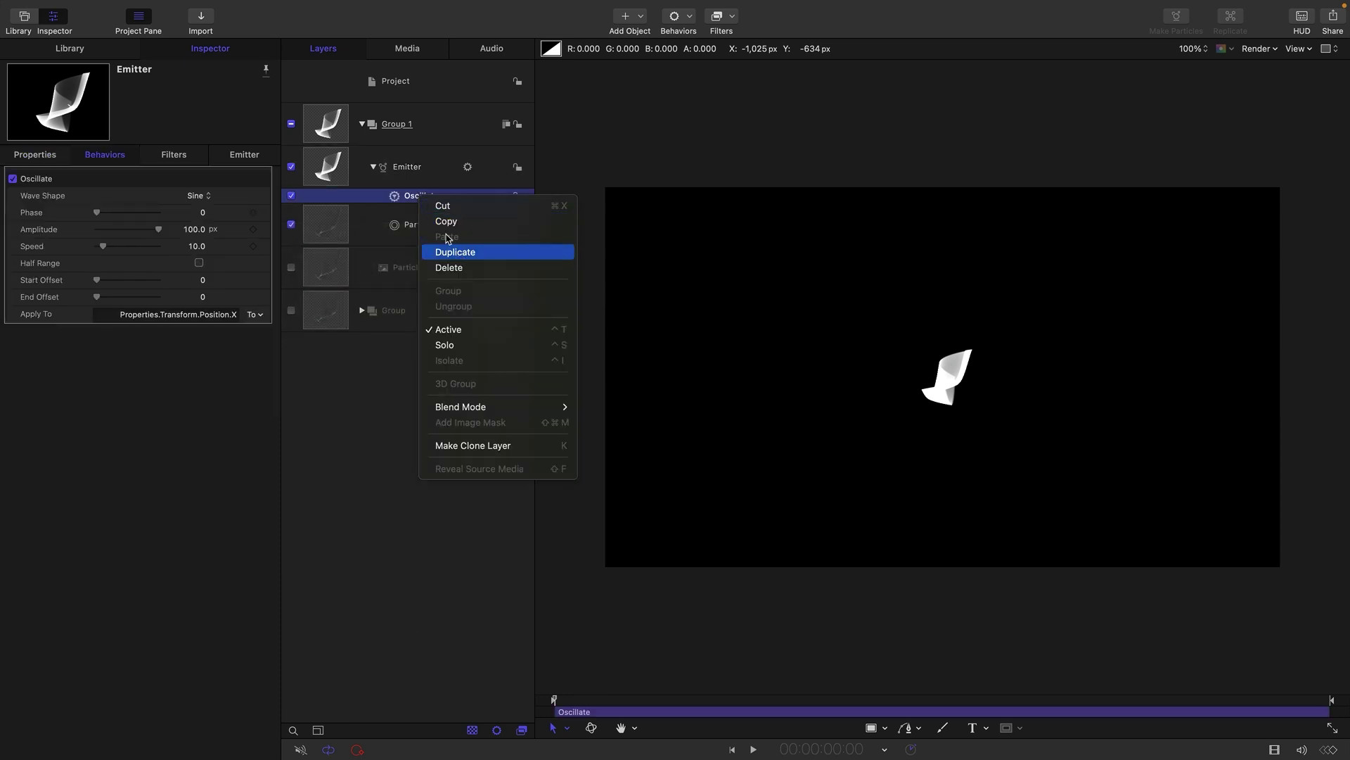
pyautogui.click(458, 252)
pyautogui.rightClick(424, 198)
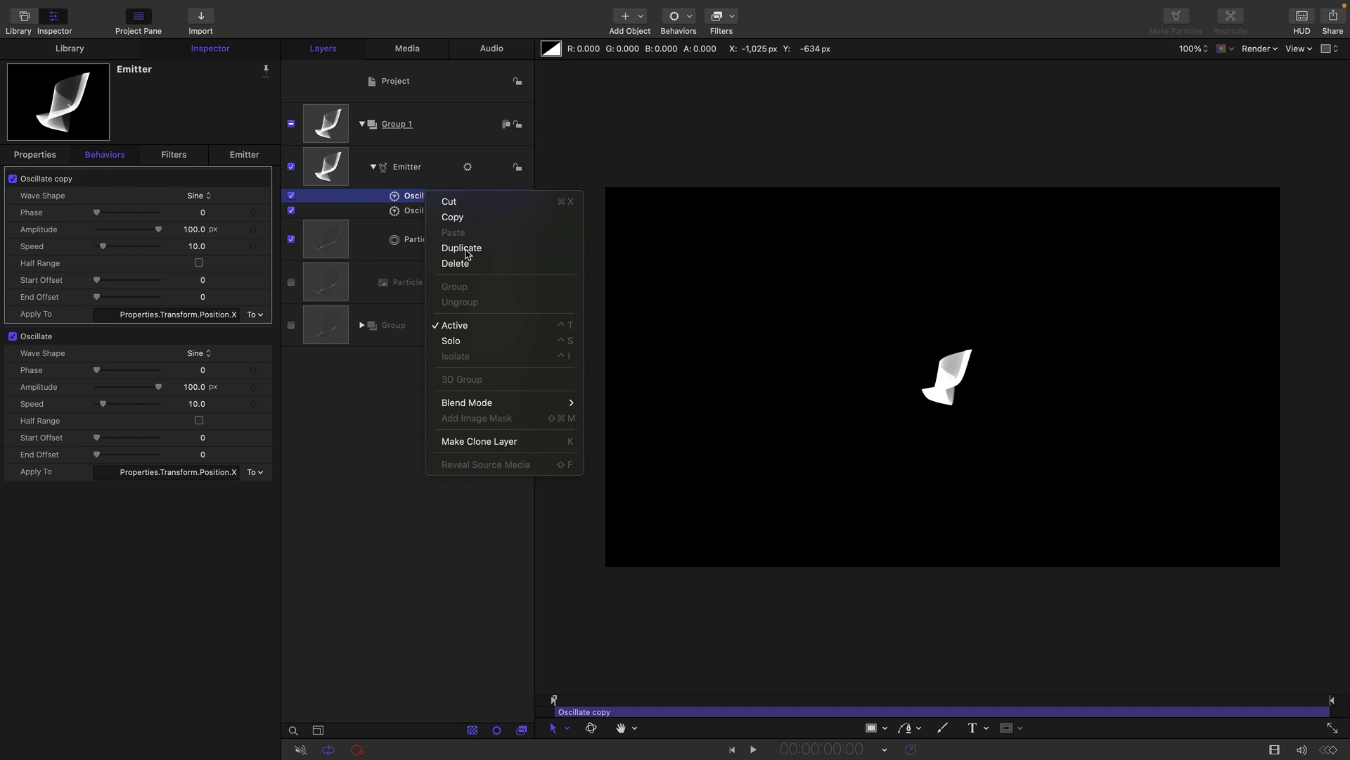
pyautogui.click(457, 248)
# Step: Point the Oscillate copy at Position Y and the original Oscillate at Position Z
pyautogui.click(255, 472)
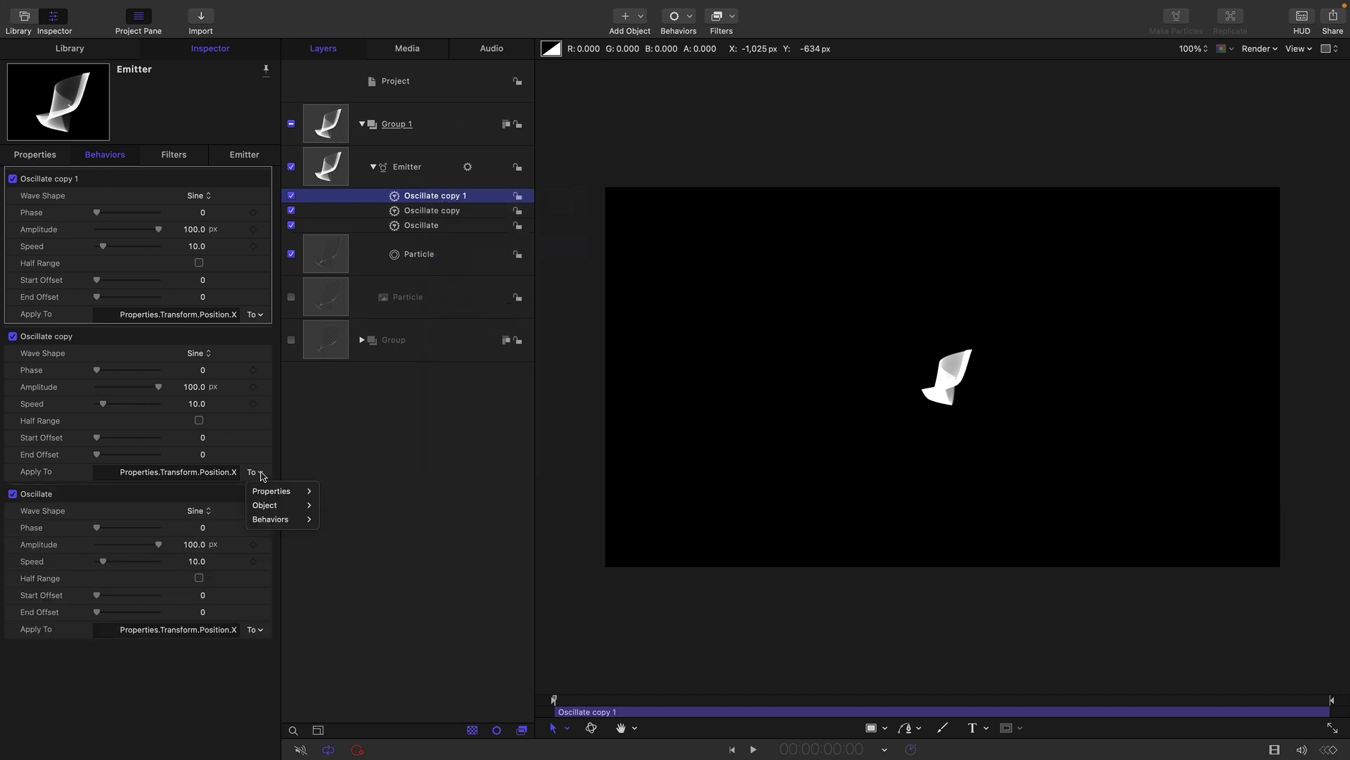
pyautogui.moveTo(262, 495)
pyautogui.moveTo(343, 490)
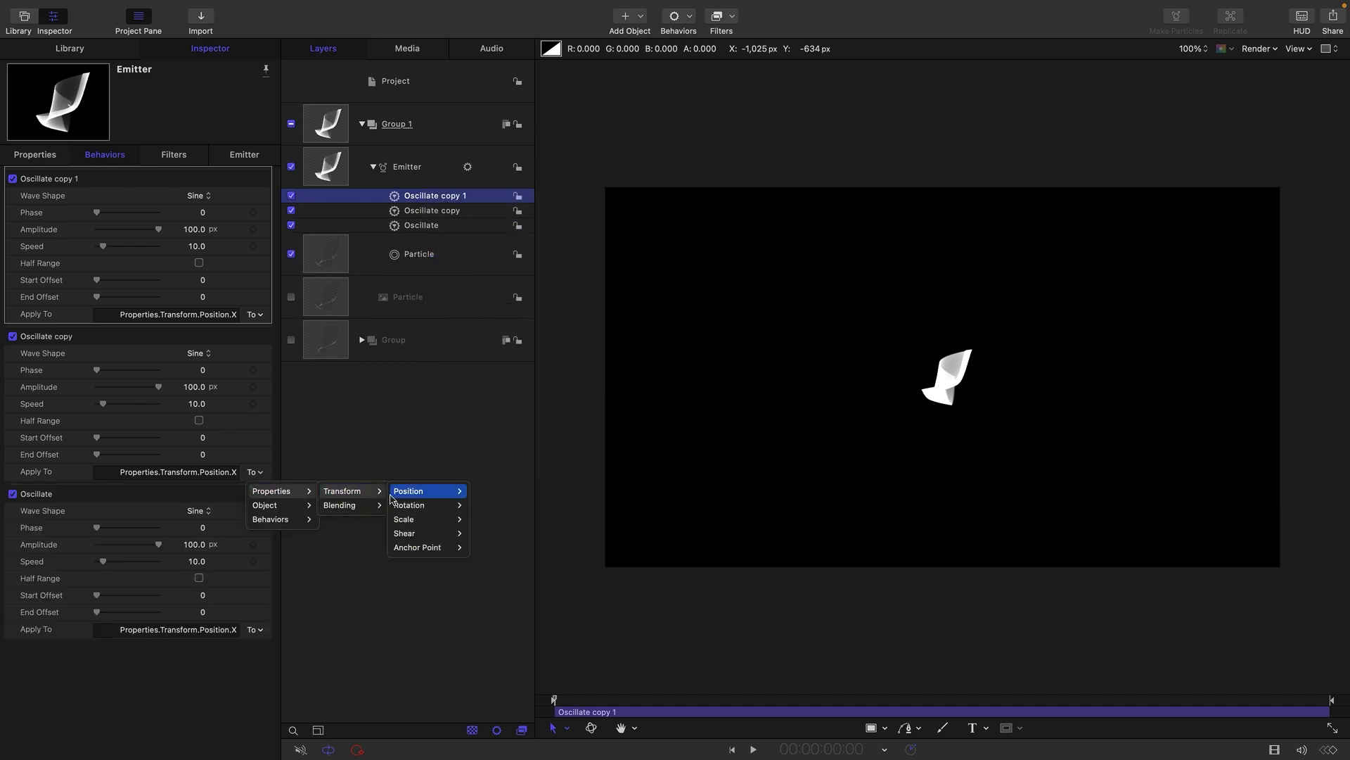
pyautogui.moveTo(408, 490)
pyautogui.click(490, 560)
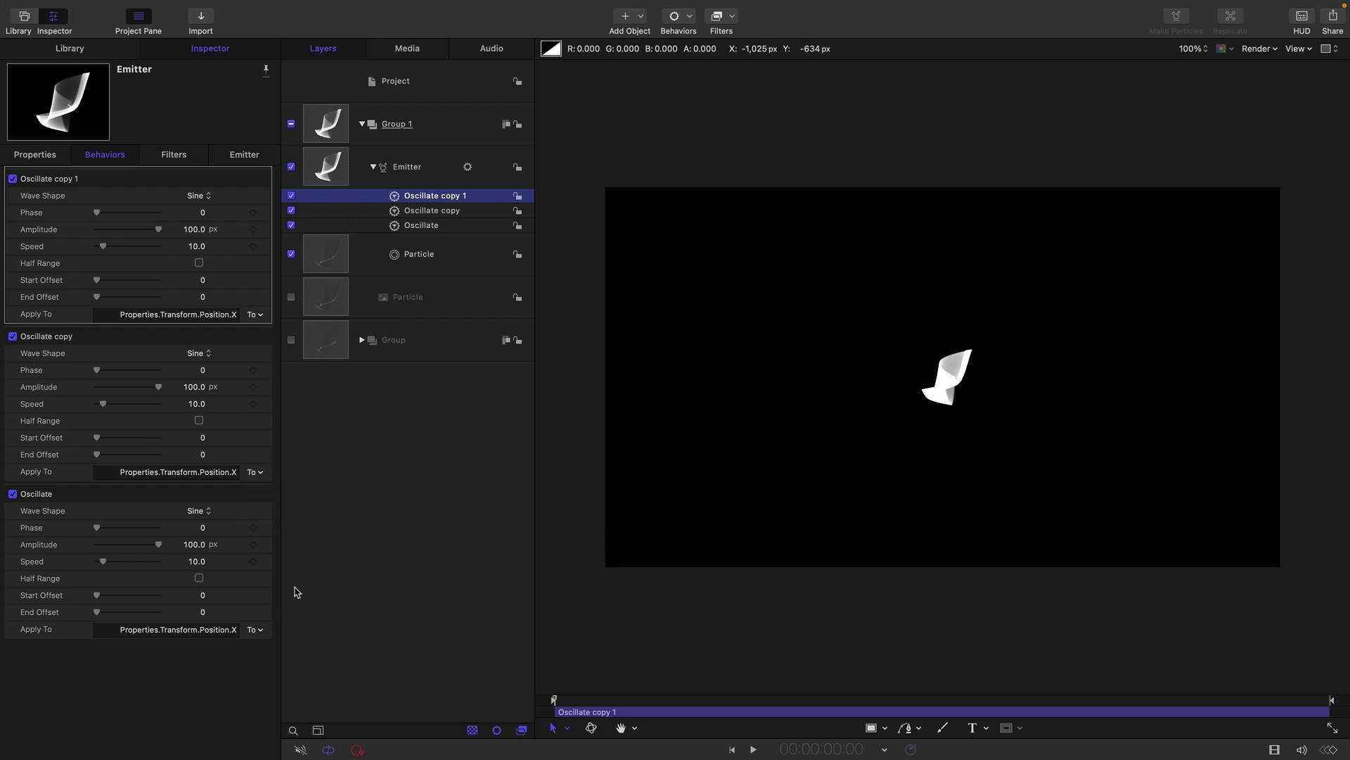
pyautogui.click(261, 631)
pyautogui.moveTo(277, 649)
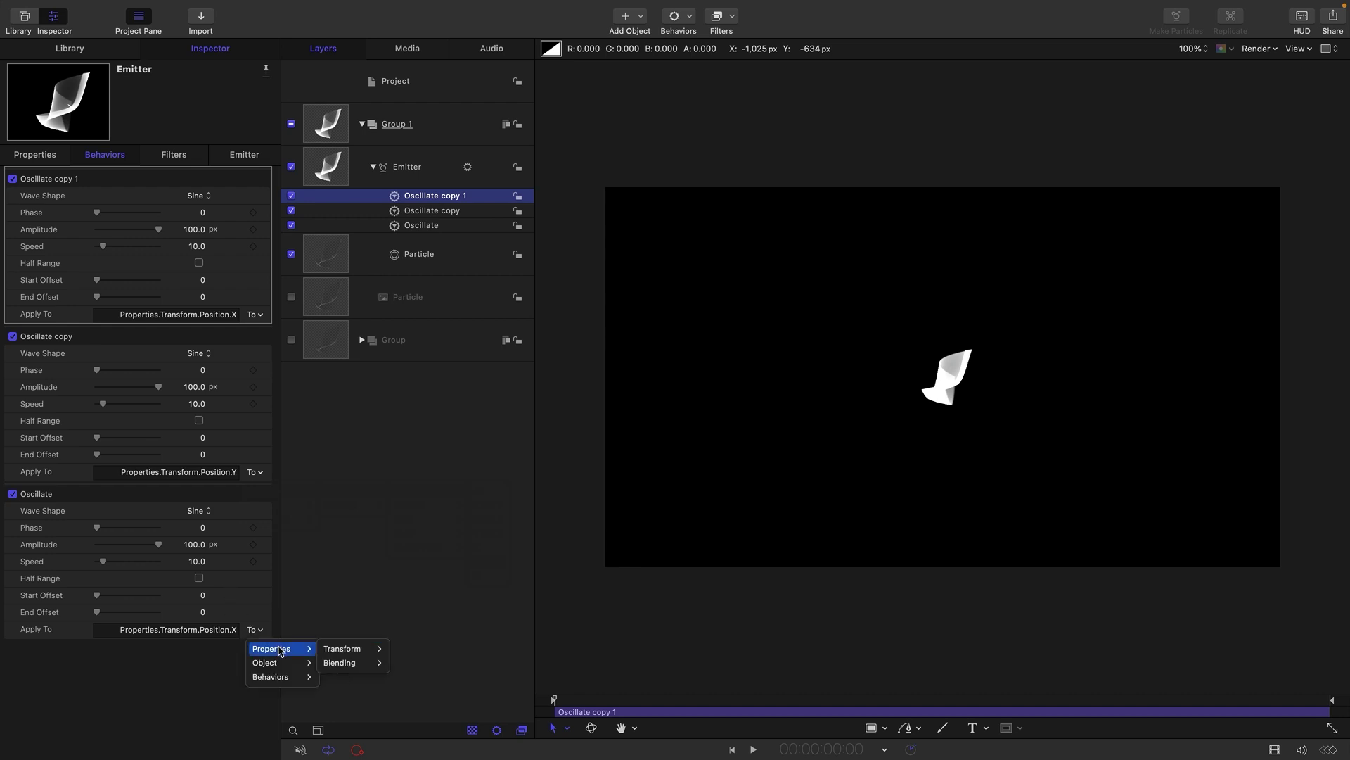
pyautogui.moveTo(343, 648)
pyautogui.moveTo(427, 654)
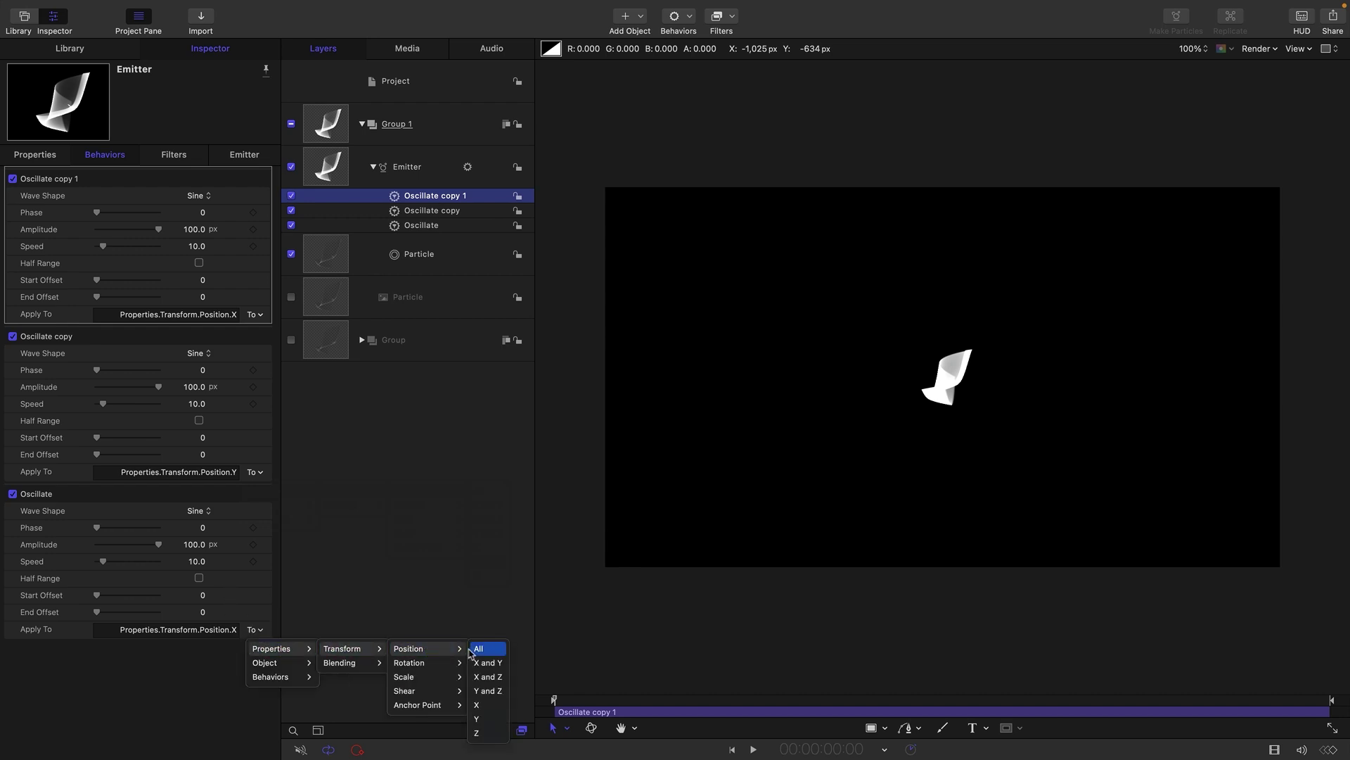
pyautogui.click(486, 733)
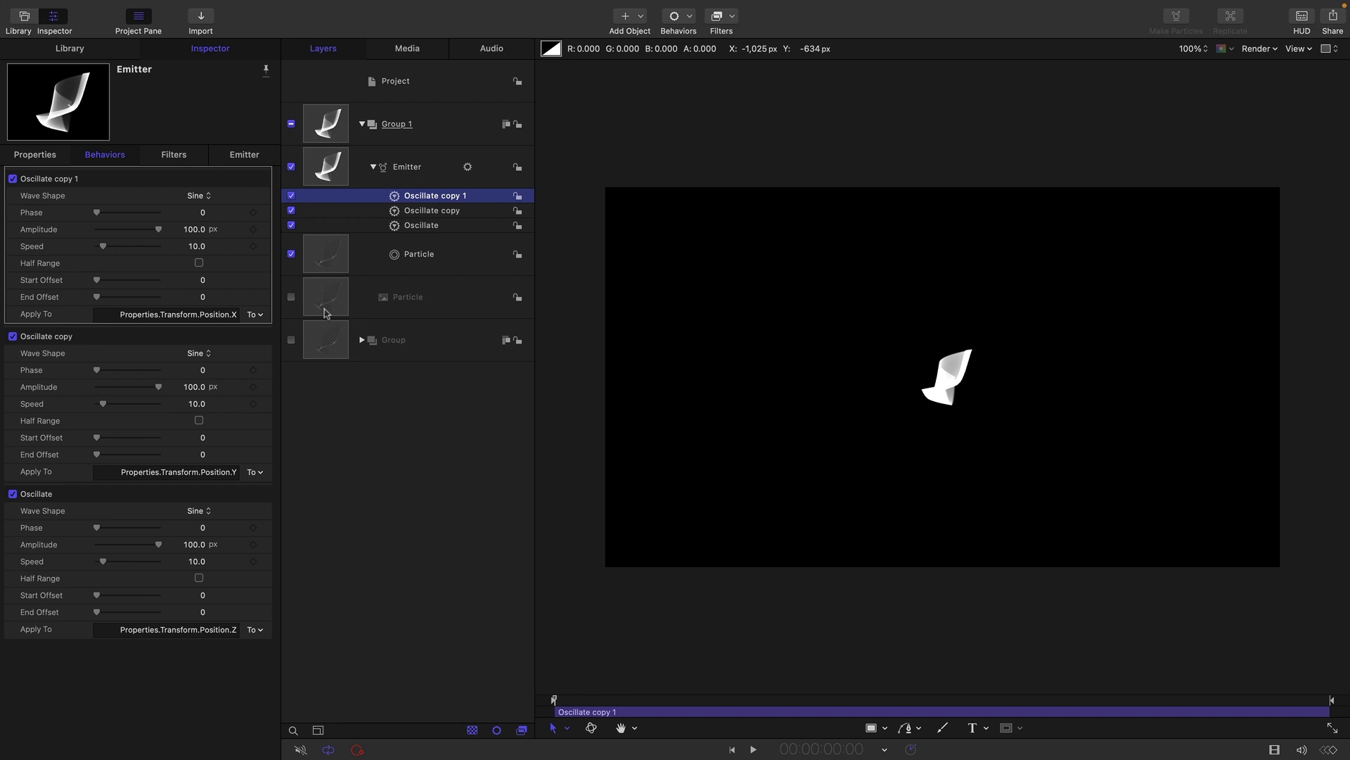
# Step: Give the Z Oscillate an amplitude of 1500 and a speed of 13
pyautogui.click(195, 544)
pyautogui.write('15')
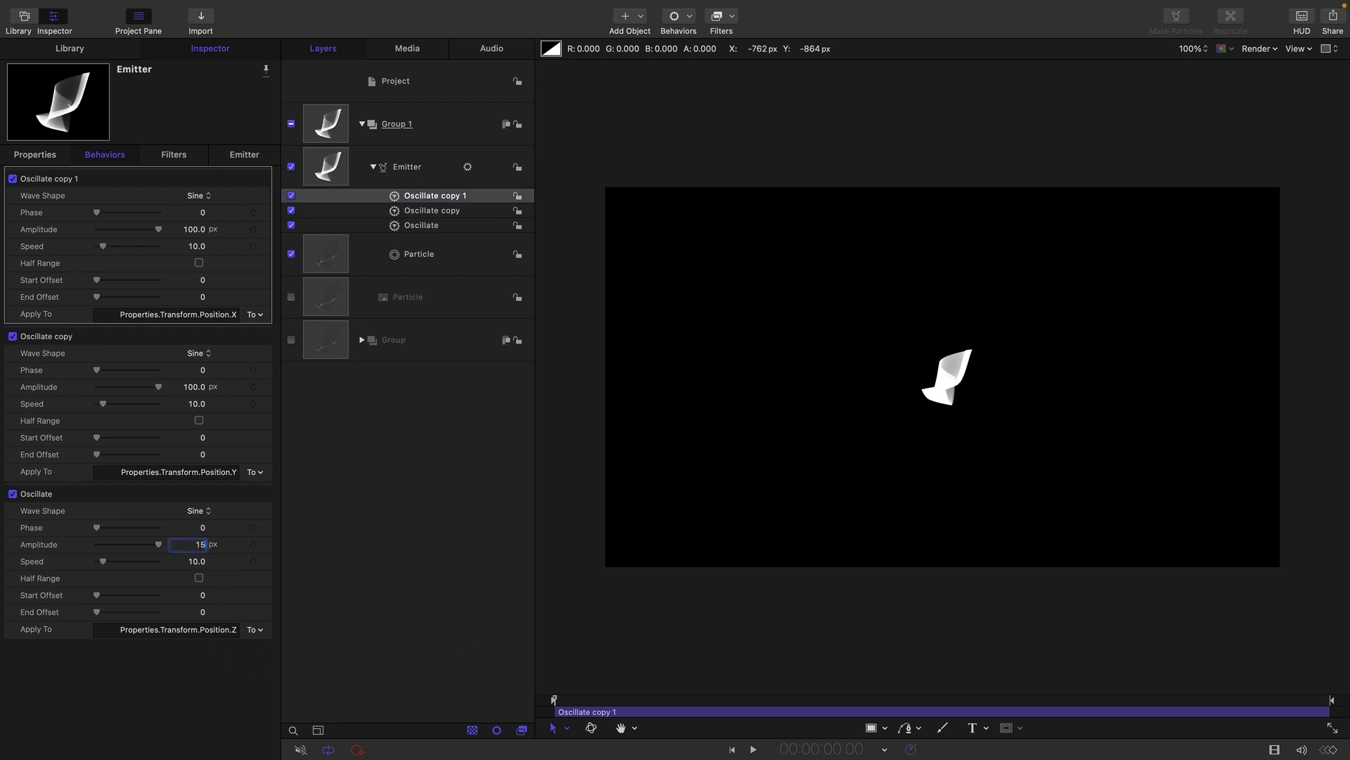
pyautogui.press('Tab')
pyautogui.write('13')
pyautogui.press('Return')
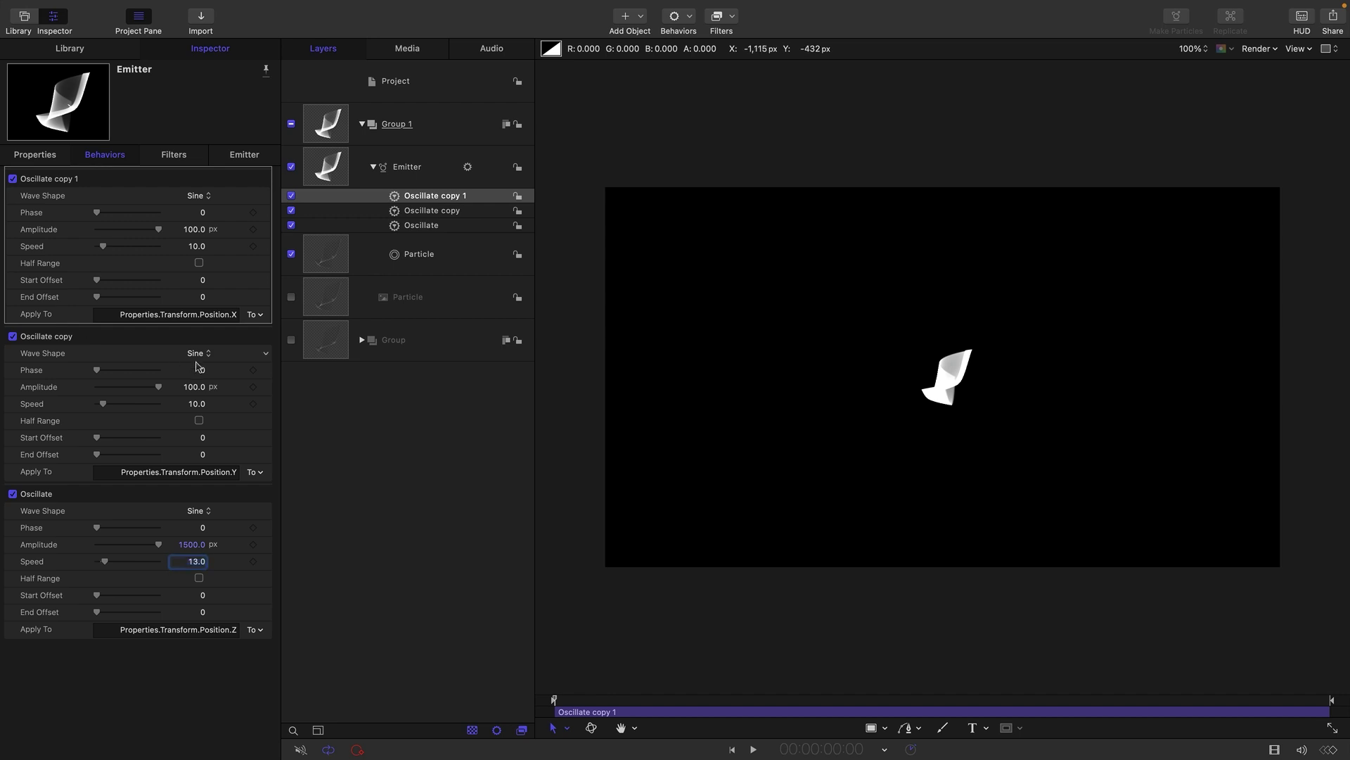
# Step: Give the Y oscillation amplitude 640 and speed 15, and the X oscillation amplitude 810
pyautogui.click(197, 389)
pyautogui.write('640')
pyautogui.press('Tab')
pyautogui.write('15')
pyautogui.click(194, 230)
pyautogui.write('710')
pyautogui.press('Tab')
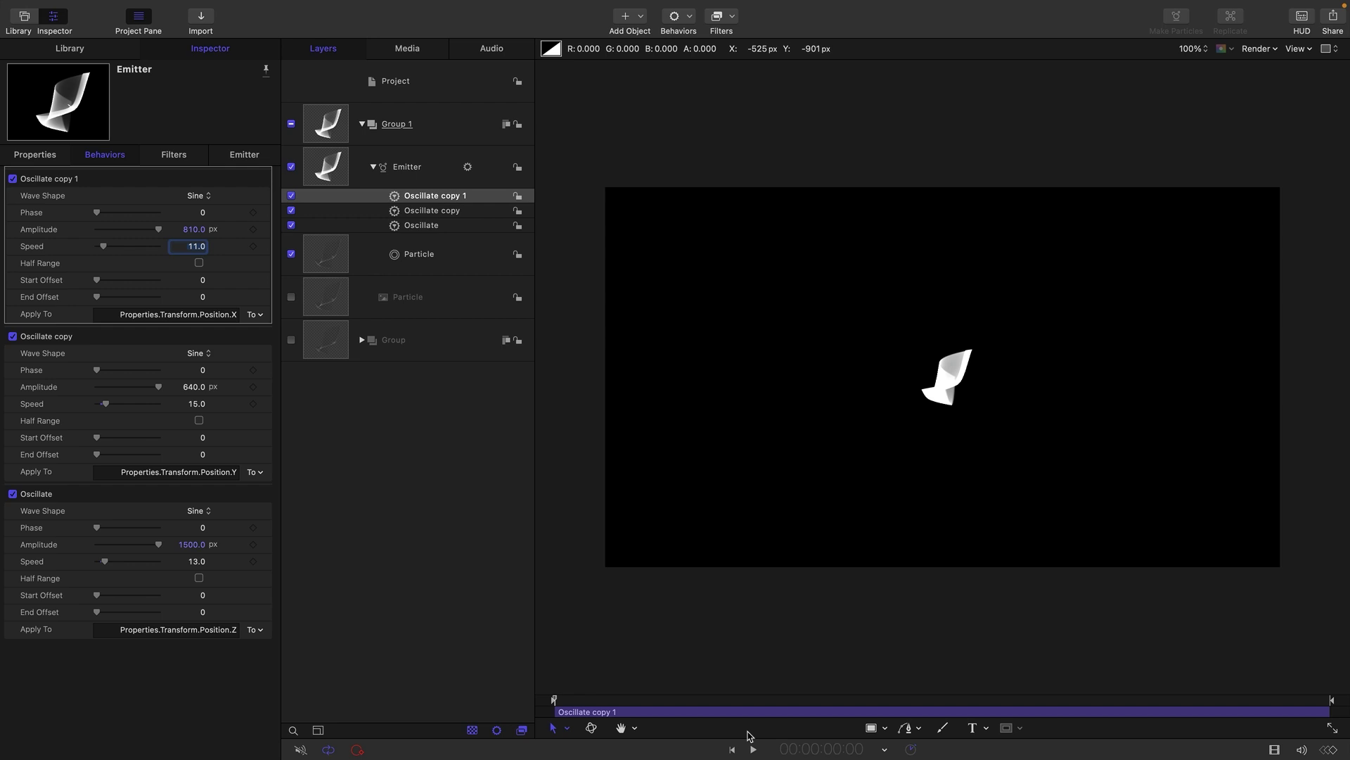
# Step: Preview the trail, start the play range at 00:00:08:00, and scrub to about 12 seconds
pyautogui.click(753, 750)
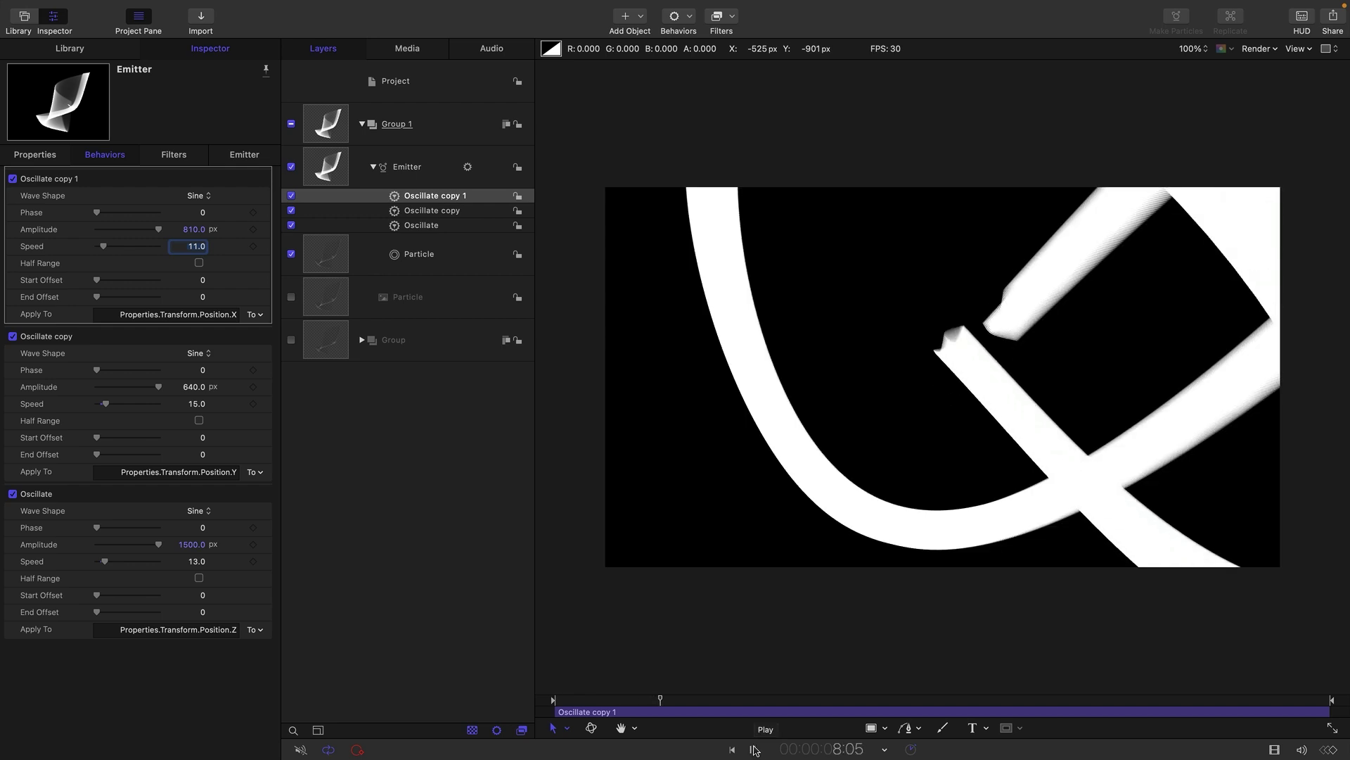
pyautogui.click(754, 750)
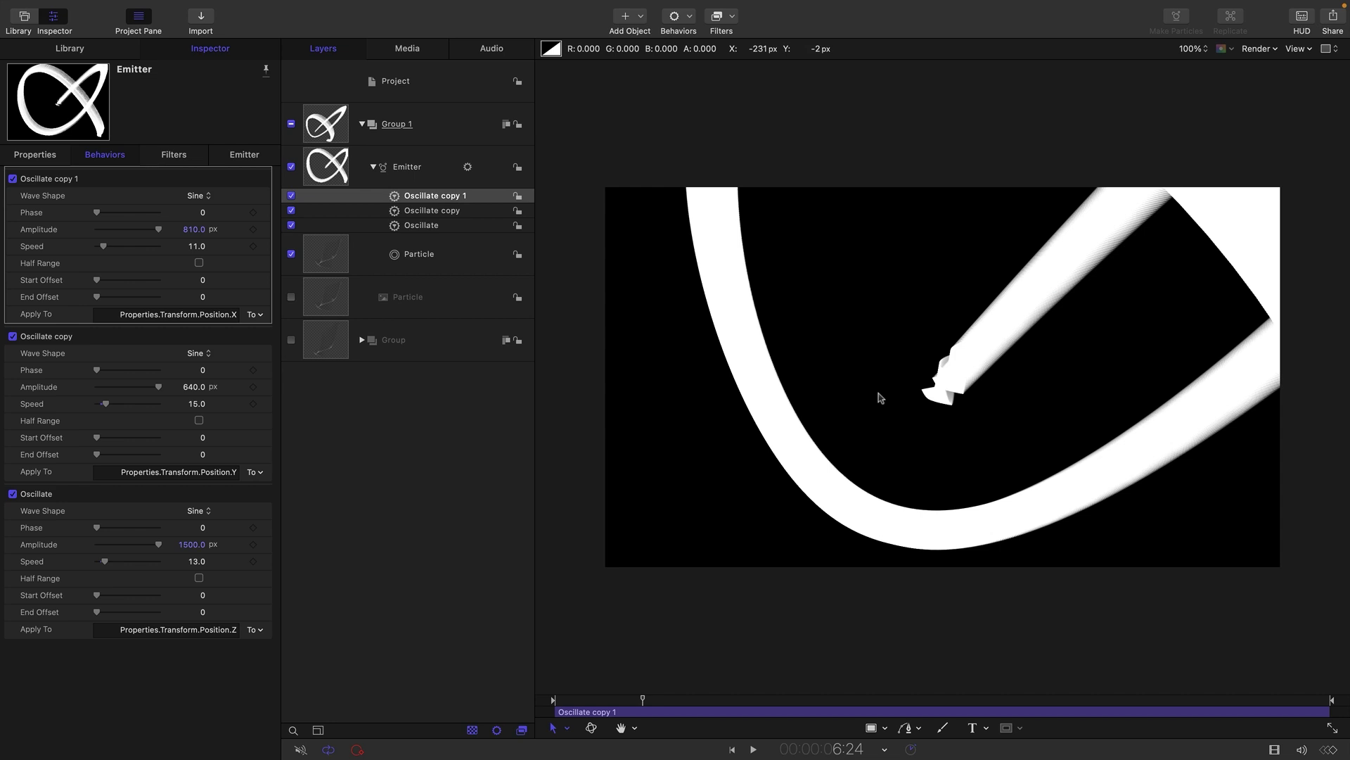
pyautogui.click(846, 750)
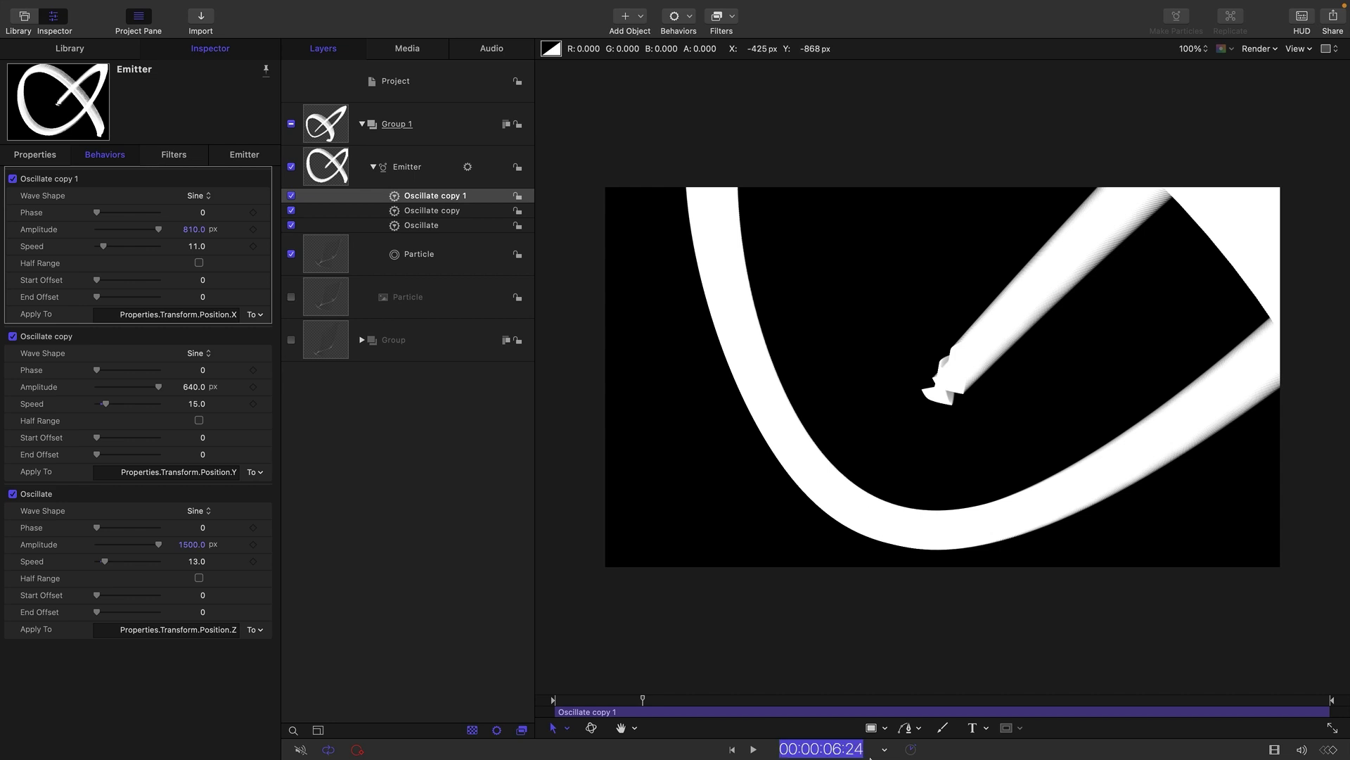
pyautogui.write('800')
pyautogui.press('Return')
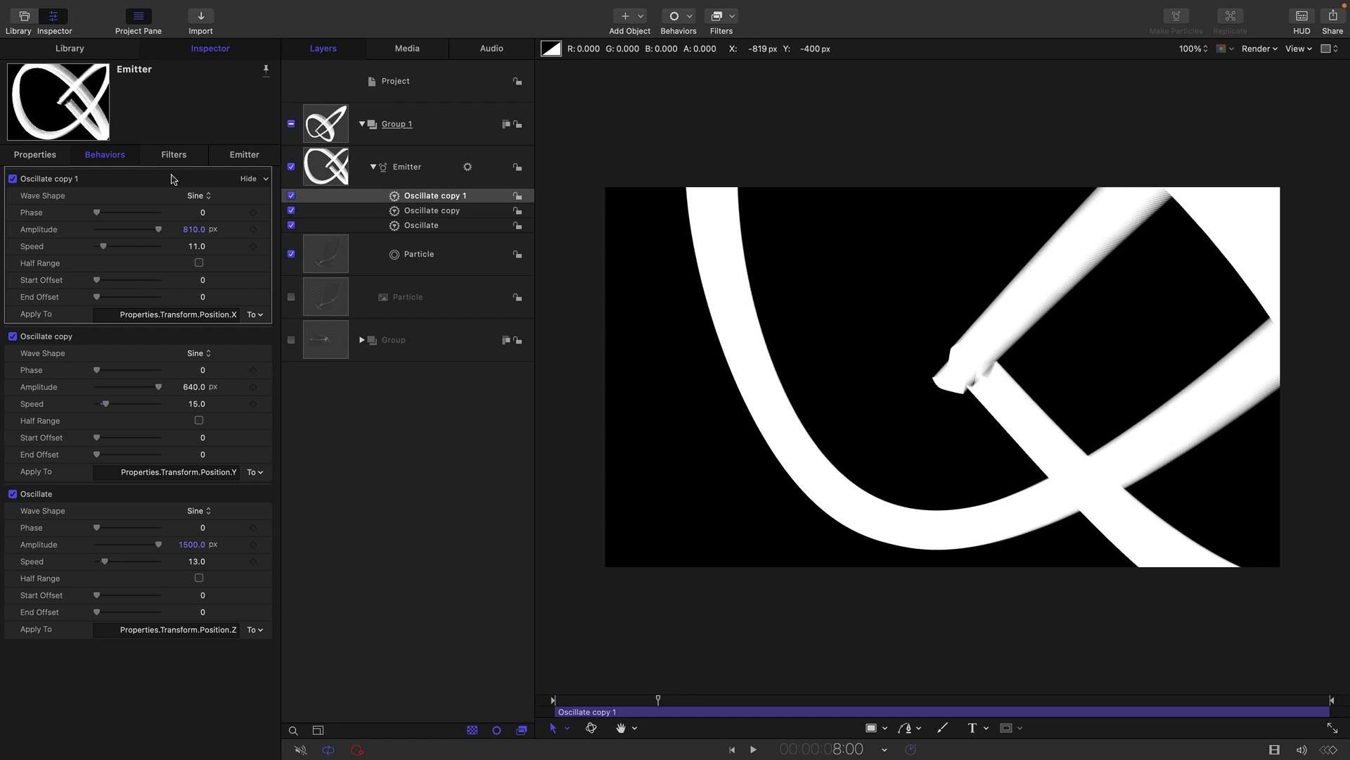
pyautogui.click(155, 8)
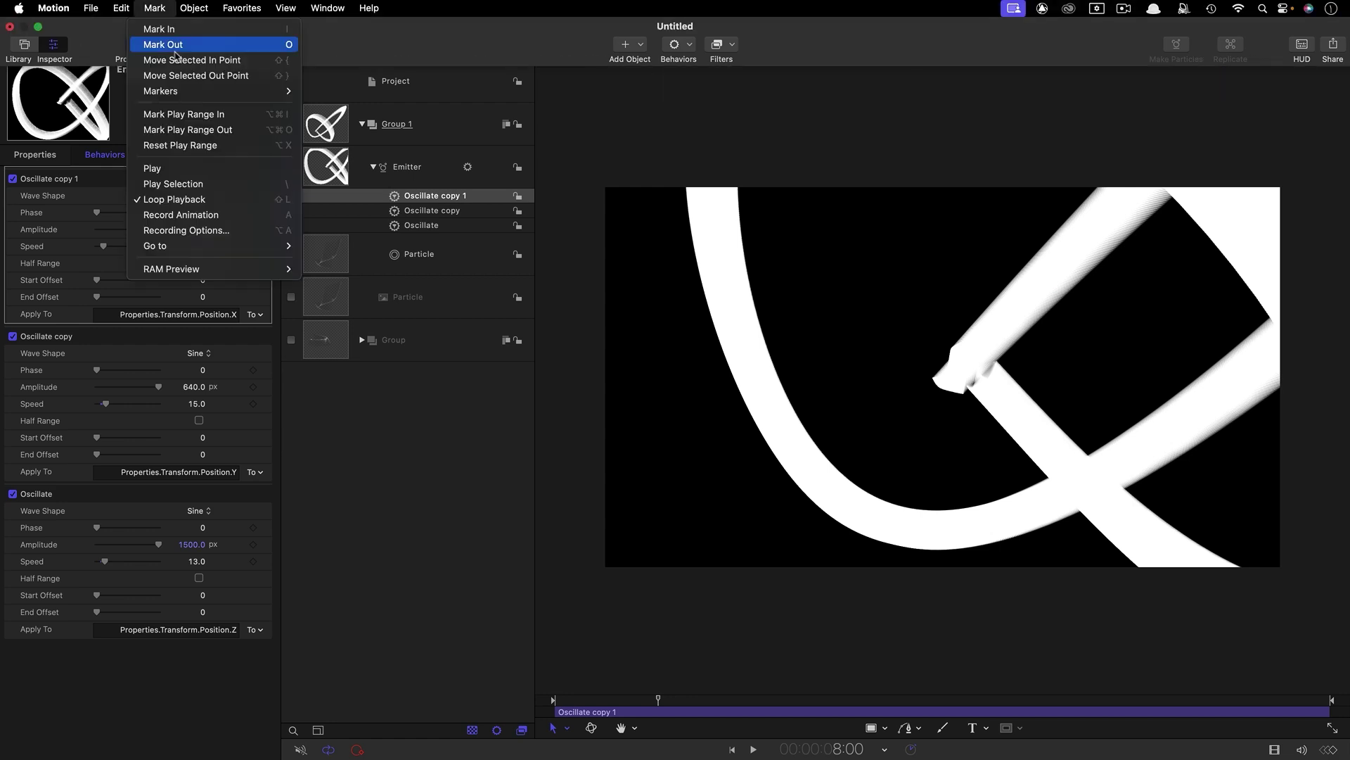
pyautogui.click(190, 114)
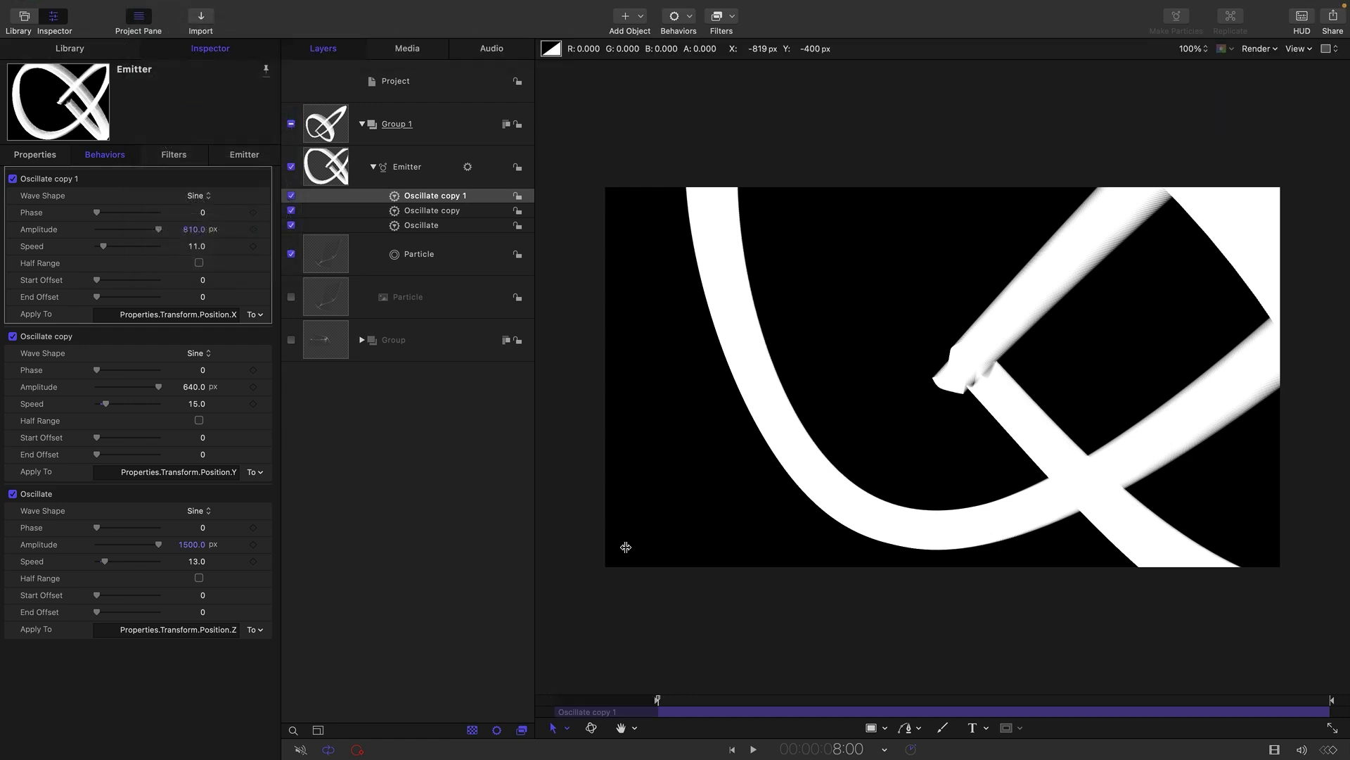
pyautogui.moveTo(690, 707)
pyautogui.mouseDown()
pyautogui.moveTo(720, 709)
pyautogui.moveTo(675, 718)
pyautogui.moveTo(712, 721)
pyautogui.mouseUp()
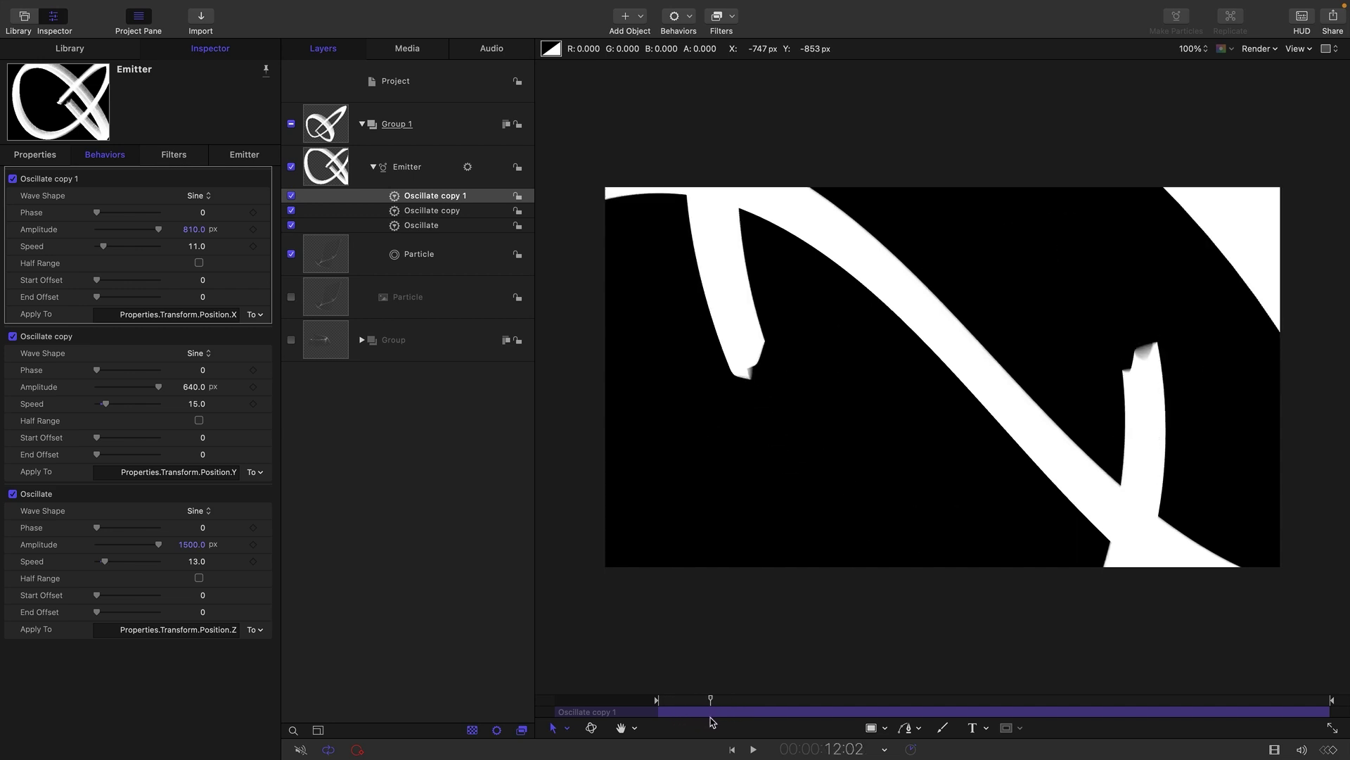
# Step: Set the emitter's Color Mode to Over Life and expand the Color Over Life gradient
pyautogui.click(325, 170)
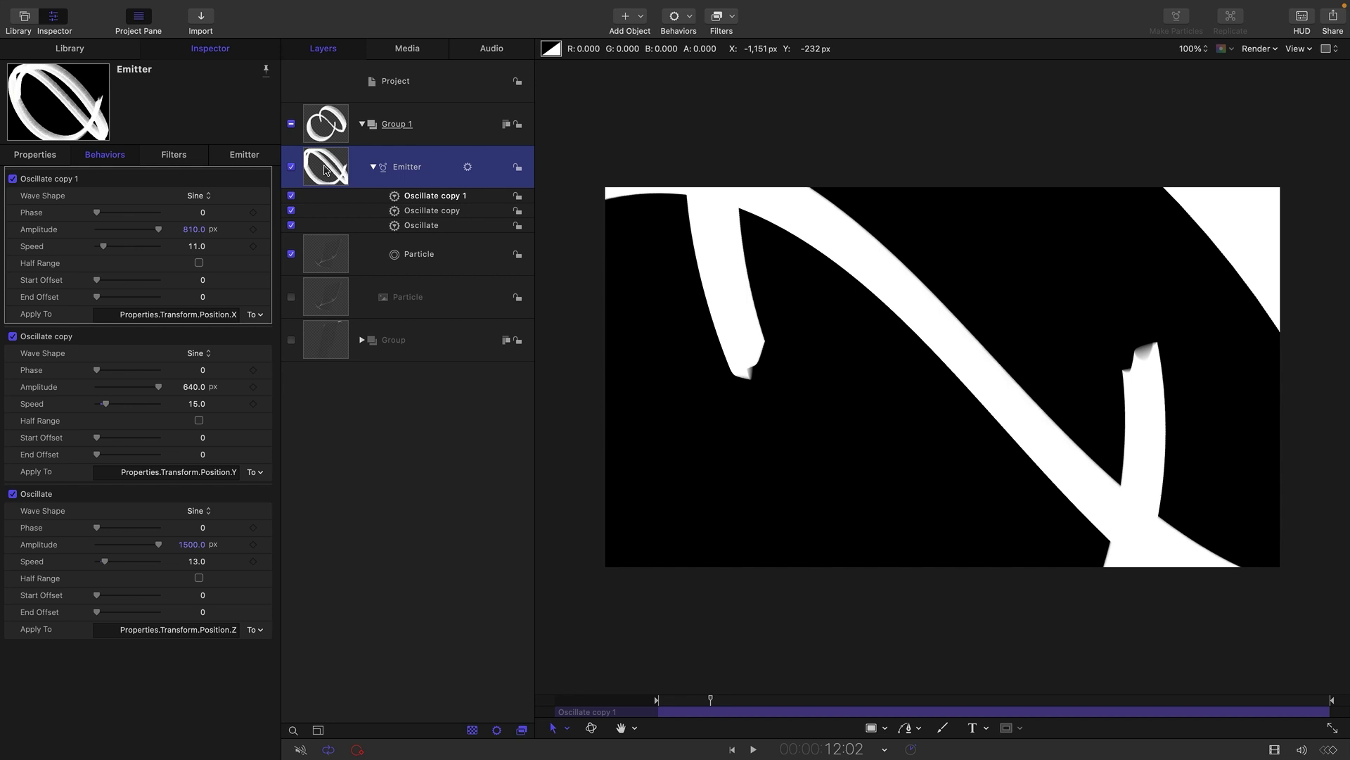
pyautogui.press('F1')
pyautogui.click(256, 161)
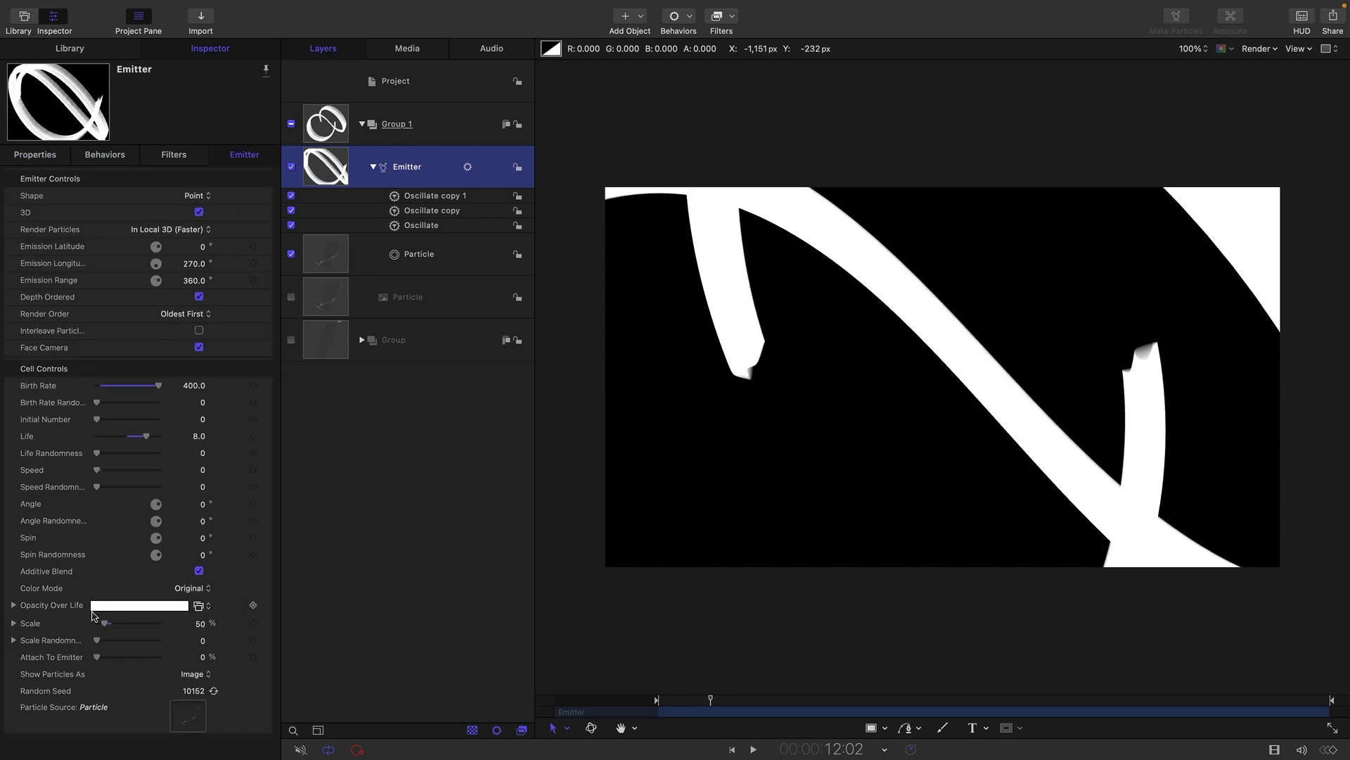
pyautogui.click(191, 589)
pyautogui.click(200, 621)
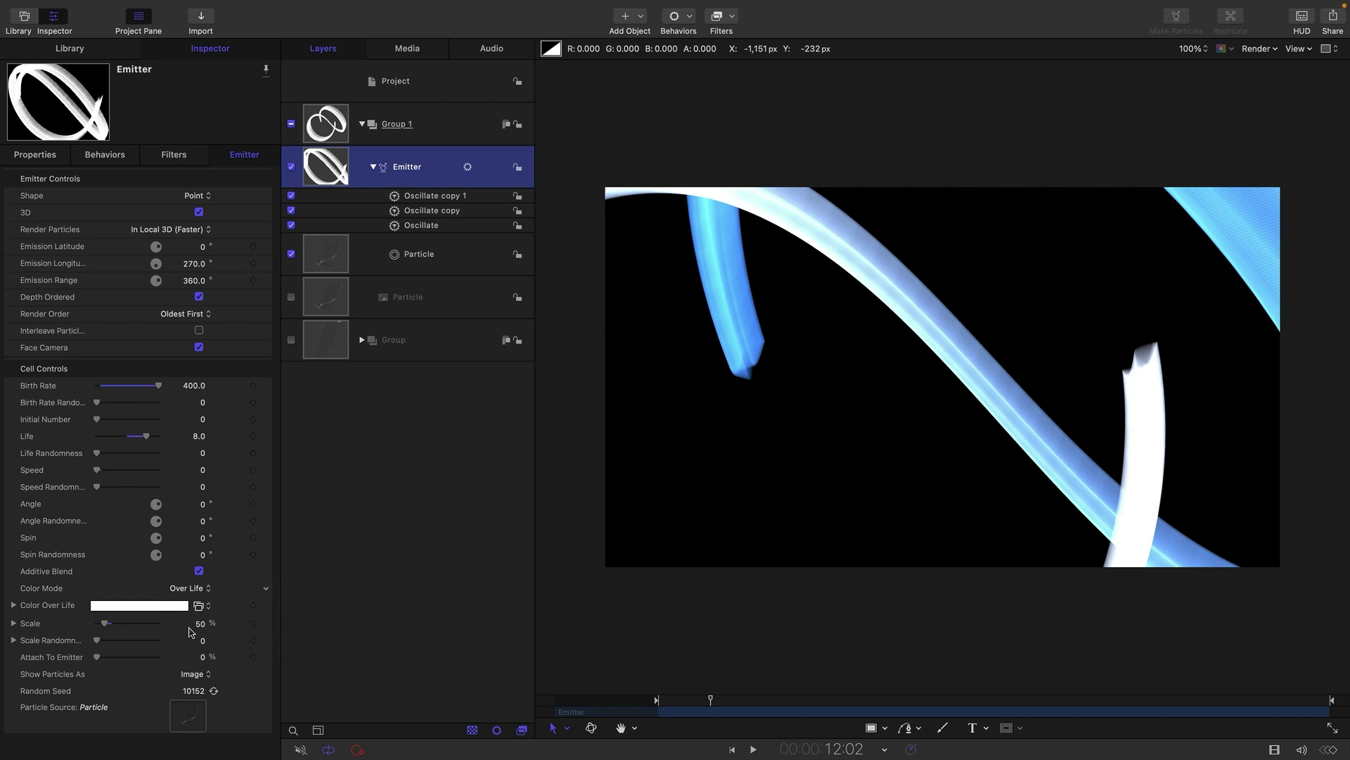
pyautogui.click(14, 606)
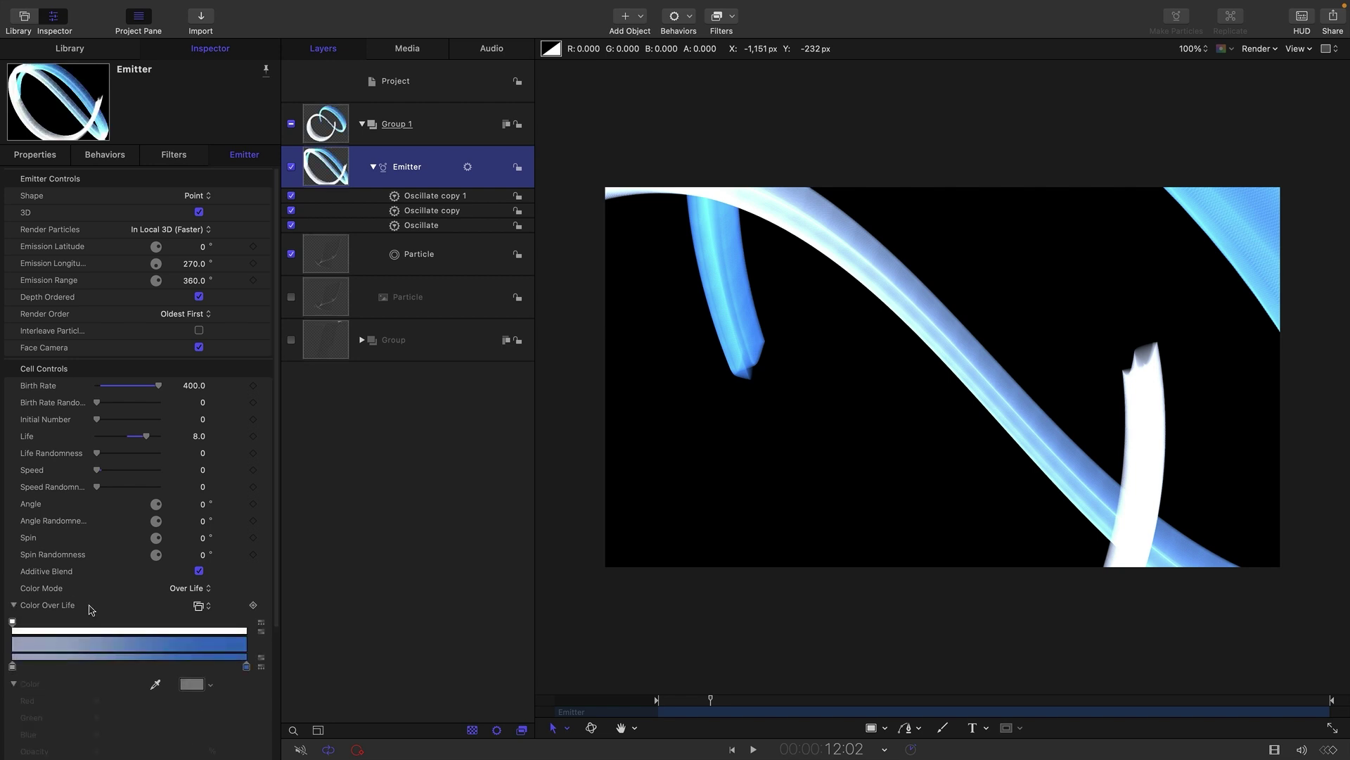
# Step: Set the start opacity tag to 0% and place the second opacity tag at location 5
pyautogui.click(27, 631)
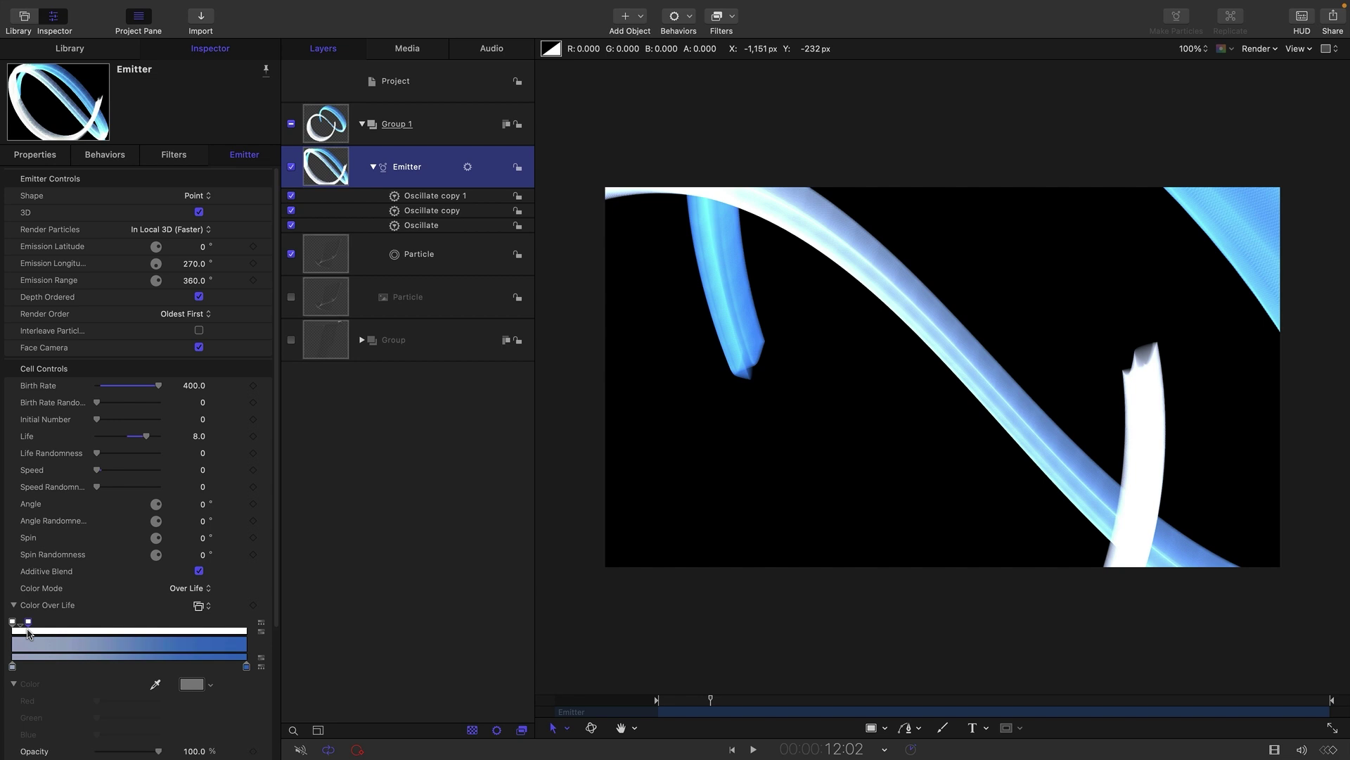
pyautogui.click(246, 632)
pyautogui.scroll(-5, 168, 618)
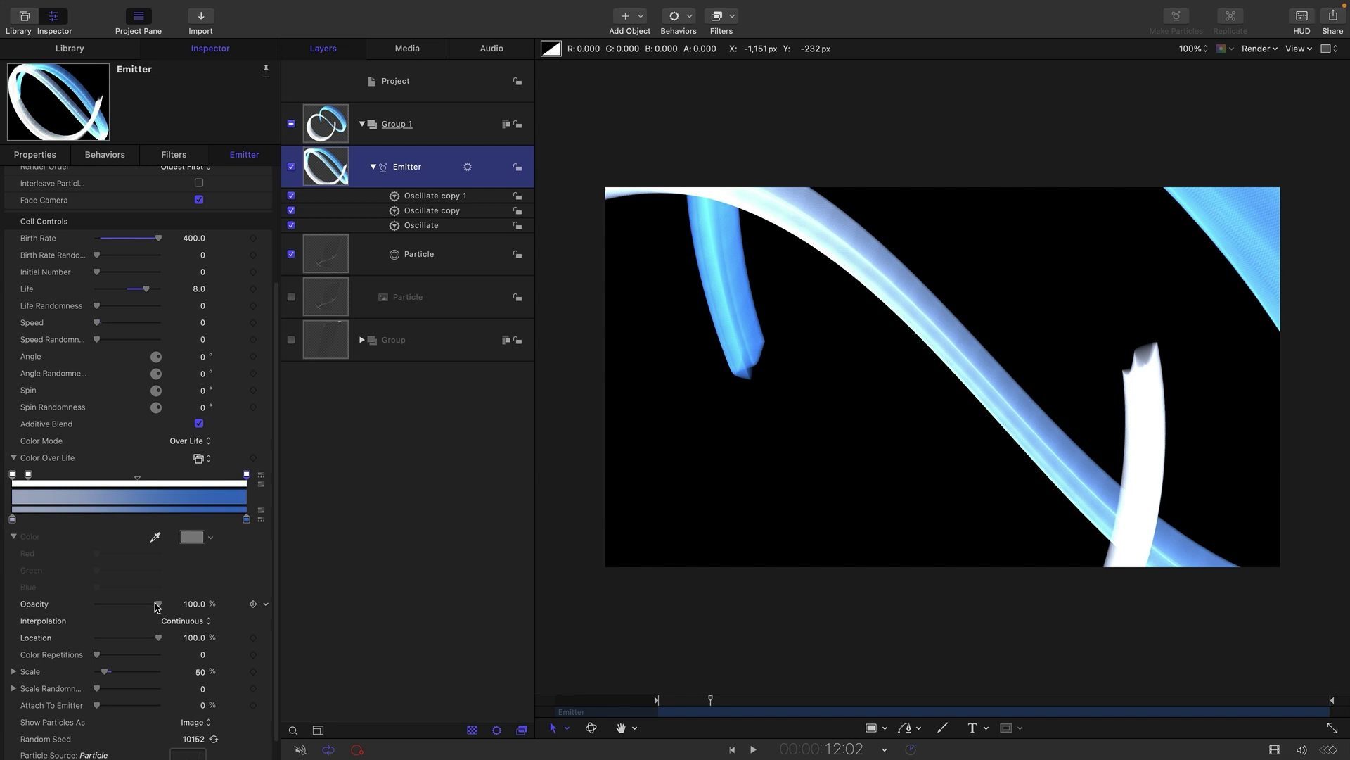
pyautogui.moveTo(158, 604); pyautogui.dragTo(9, 607)
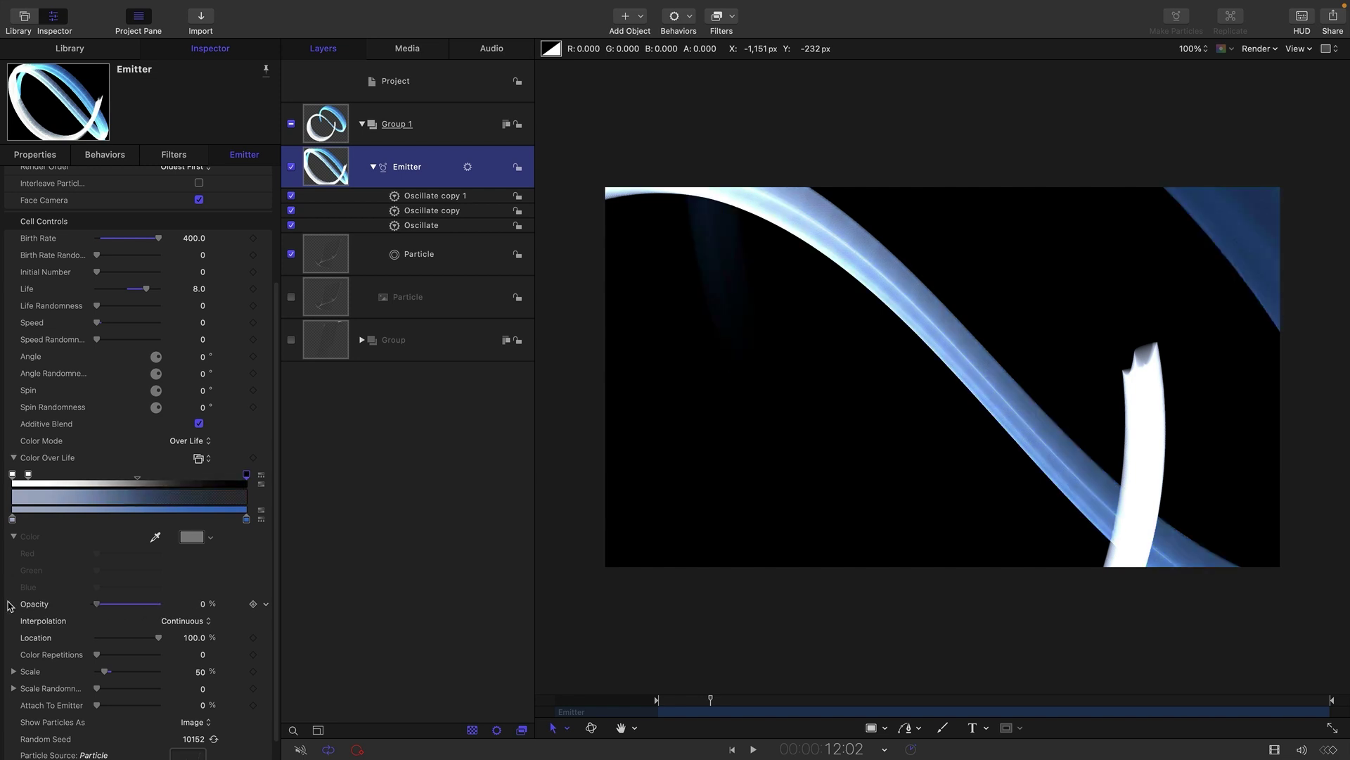
pyautogui.click(12, 474)
pyautogui.moveTo(160, 608); pyautogui.dragTo(47, 604)
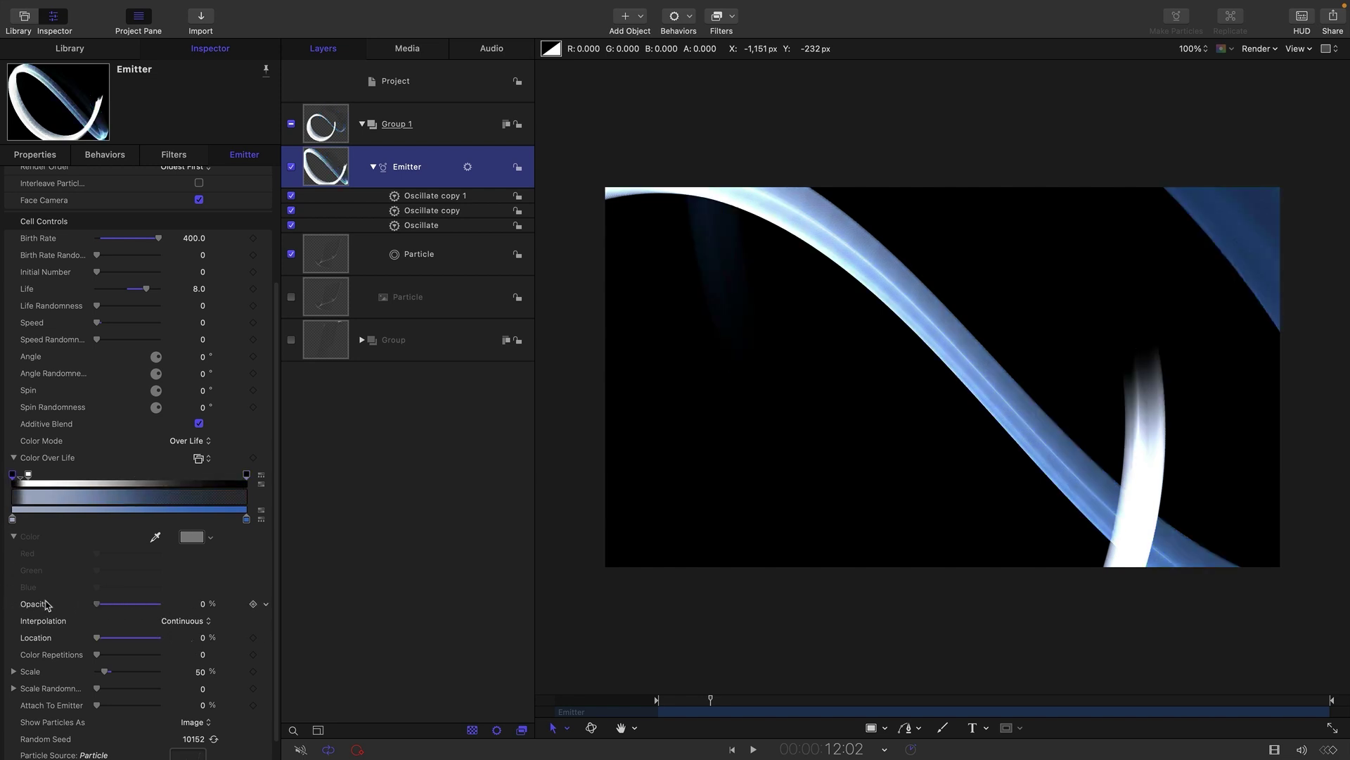
pyautogui.click(28, 474)
pyautogui.click(200, 638)
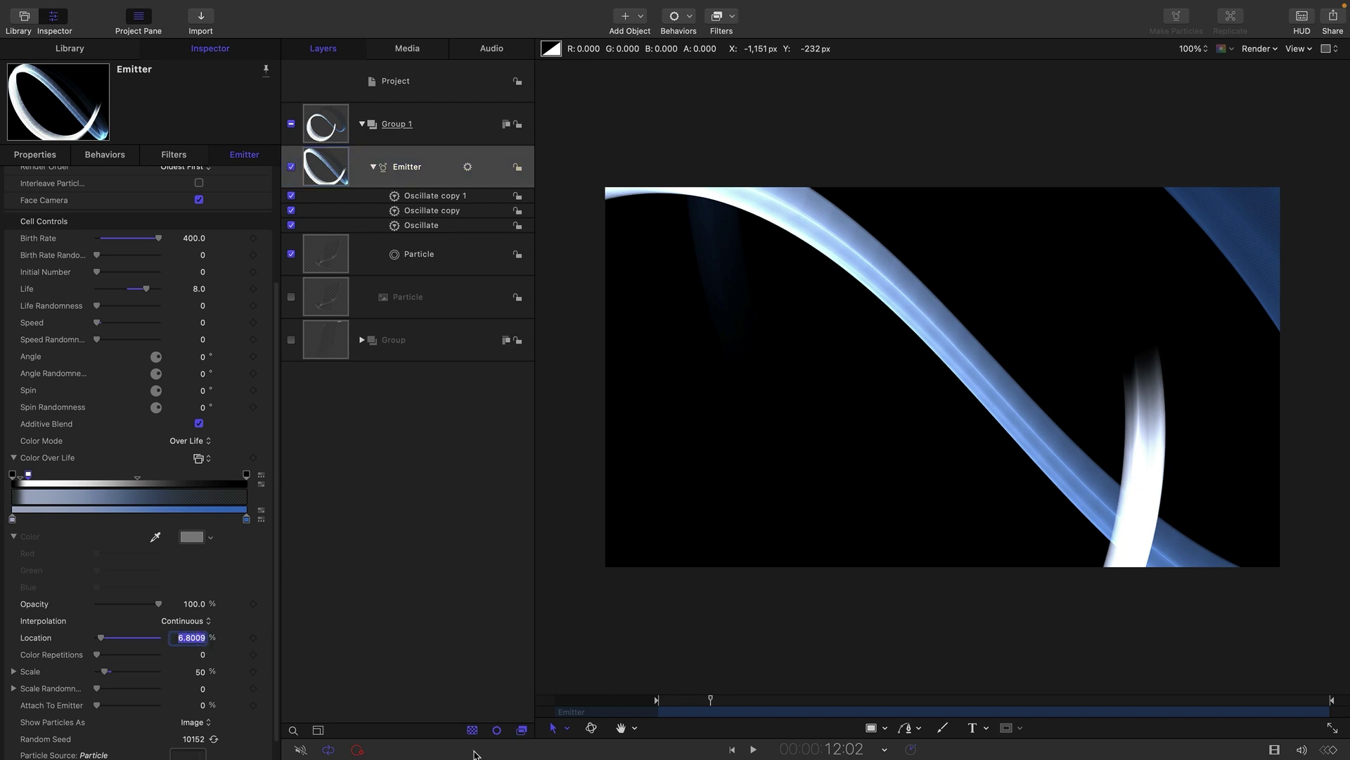
pyautogui.write('5')
pyautogui.press('Return')
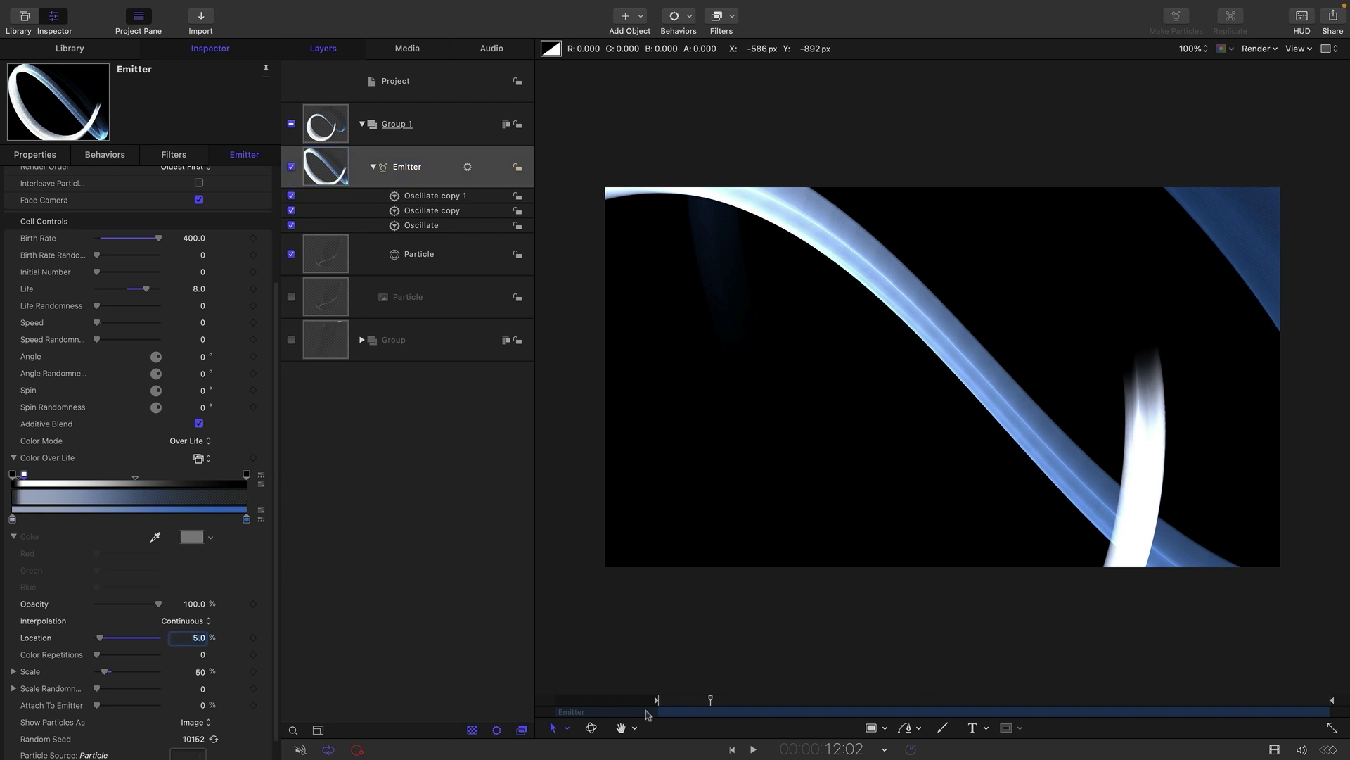
pyautogui.moveTo(701, 704); pyautogui.dragTo(753, 707)
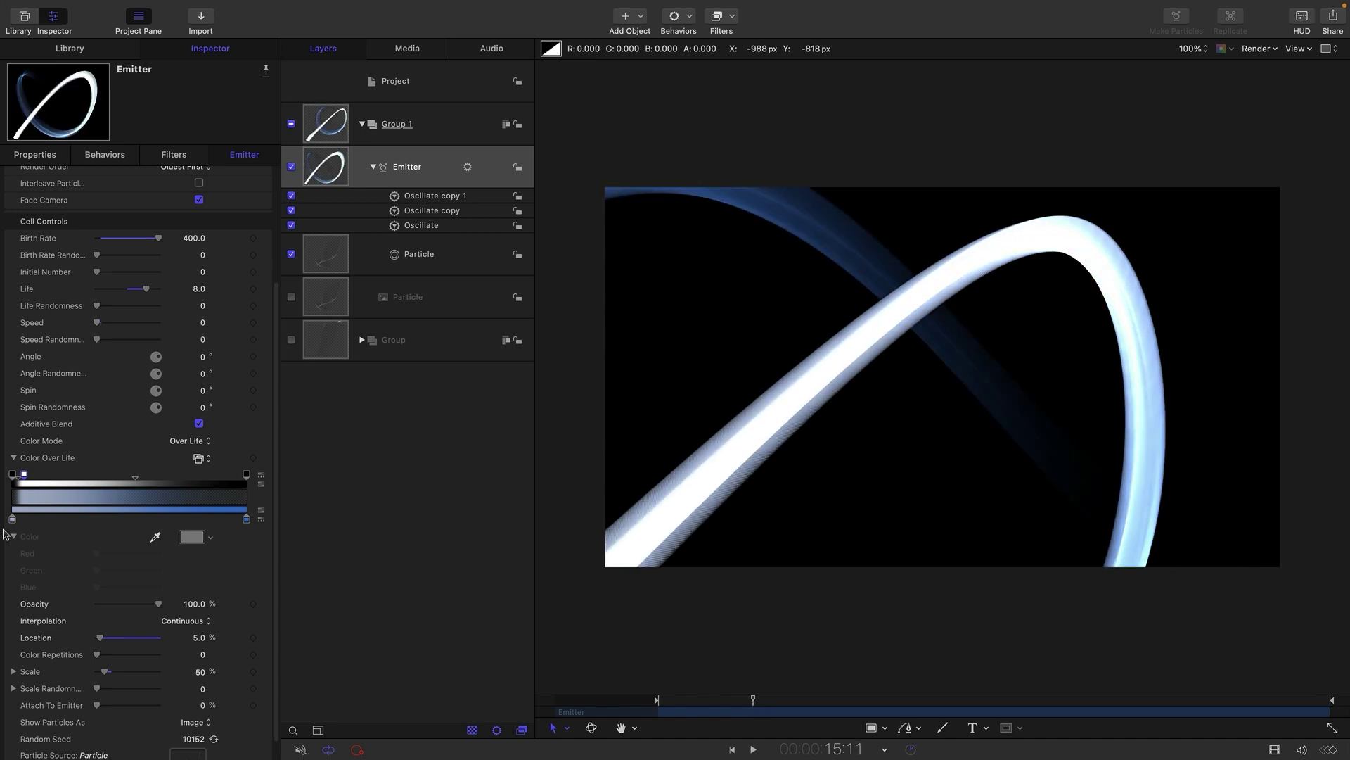
# Step: Add a cyan colour tag at about 24% and turn the gradient's end colour red
pyautogui.click(68, 518)
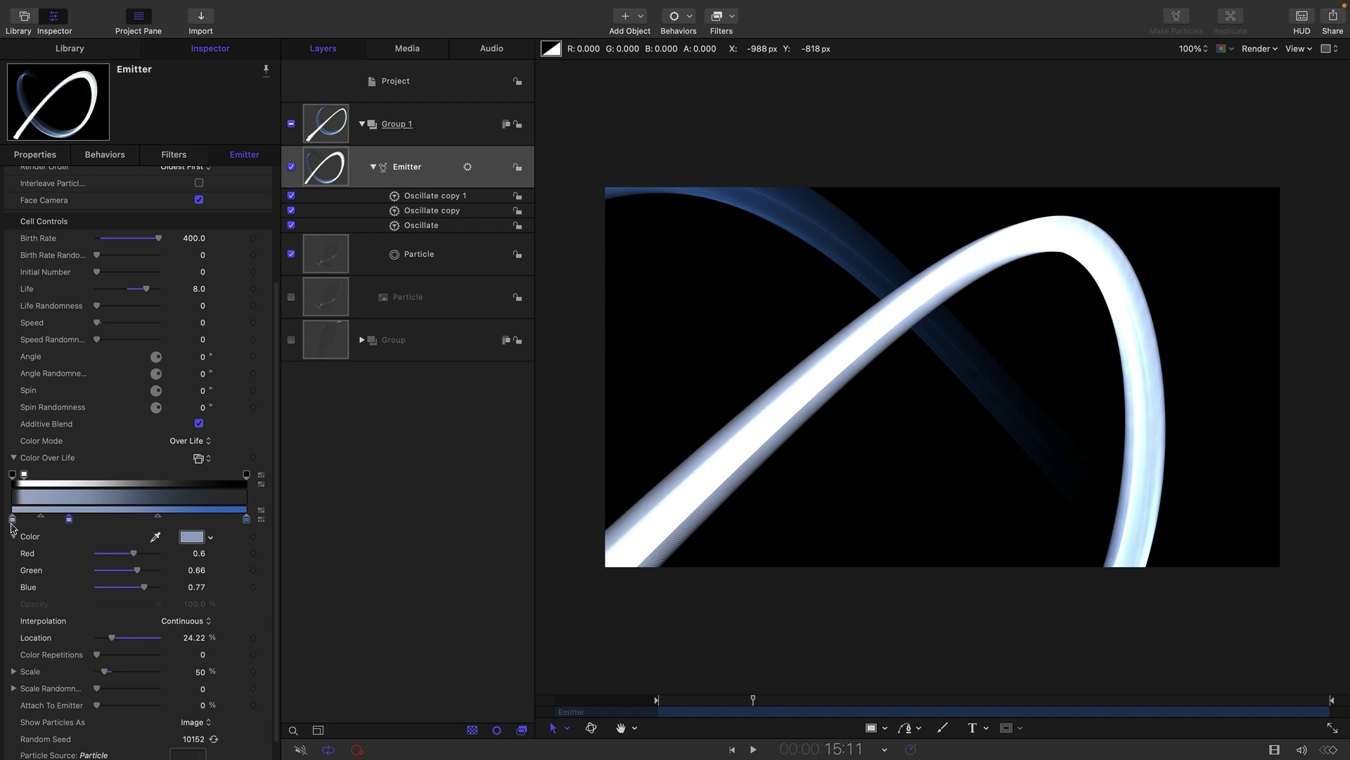
pyautogui.moveTo(144, 587); pyautogui.dragTo(215, 579)
pyautogui.moveTo(134, 553)
pyautogui.mouseDown()
pyautogui.moveTo(94, 554)
pyautogui.moveTo(131, 577)
pyautogui.mouseUp()
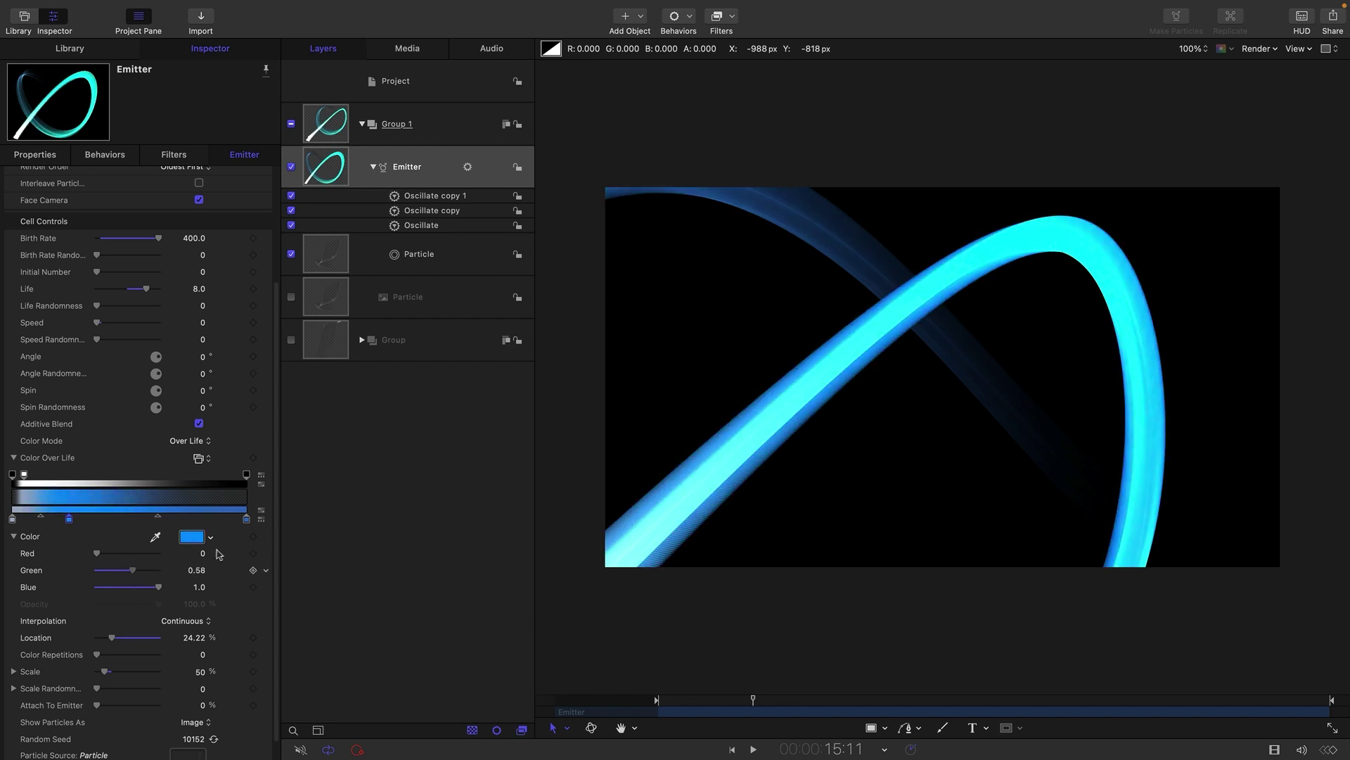
pyautogui.click(248, 520)
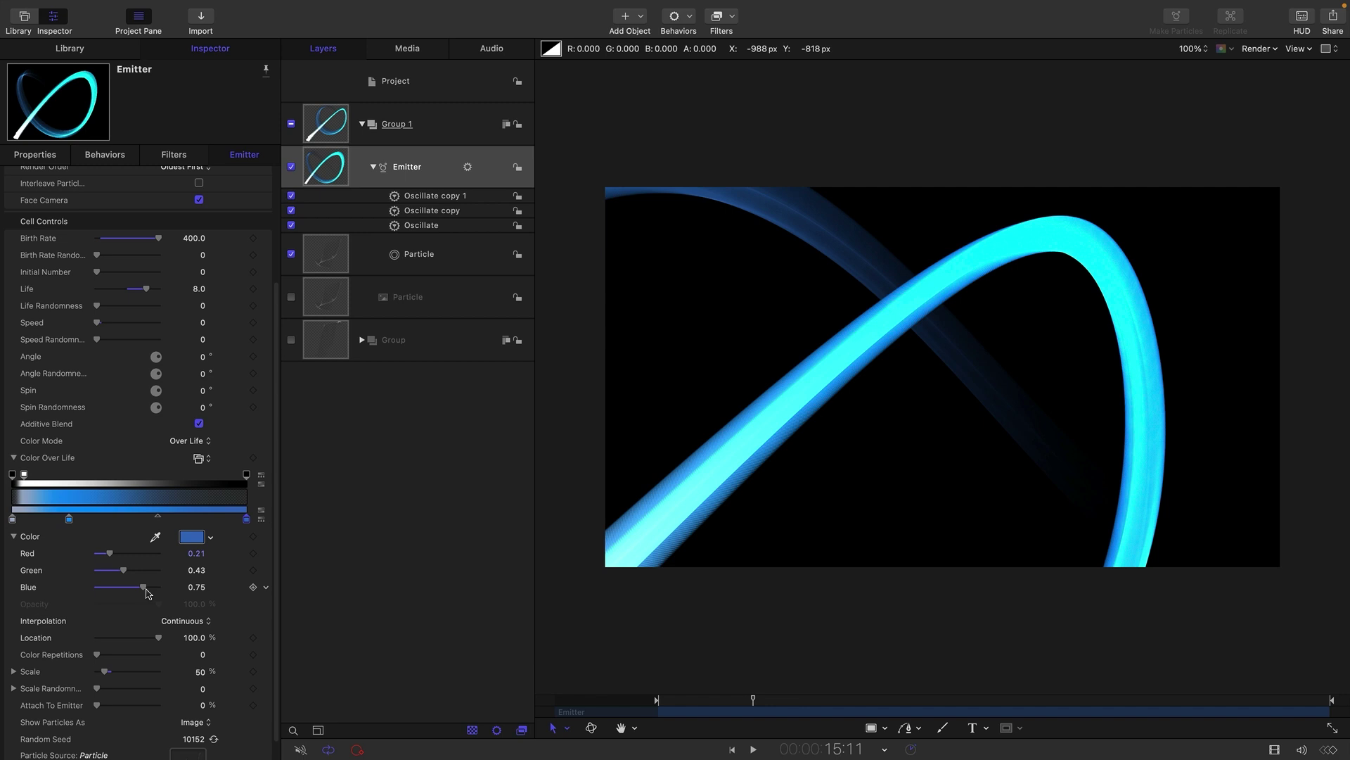
pyautogui.moveTo(144, 587); pyautogui.dragTo(98, 588)
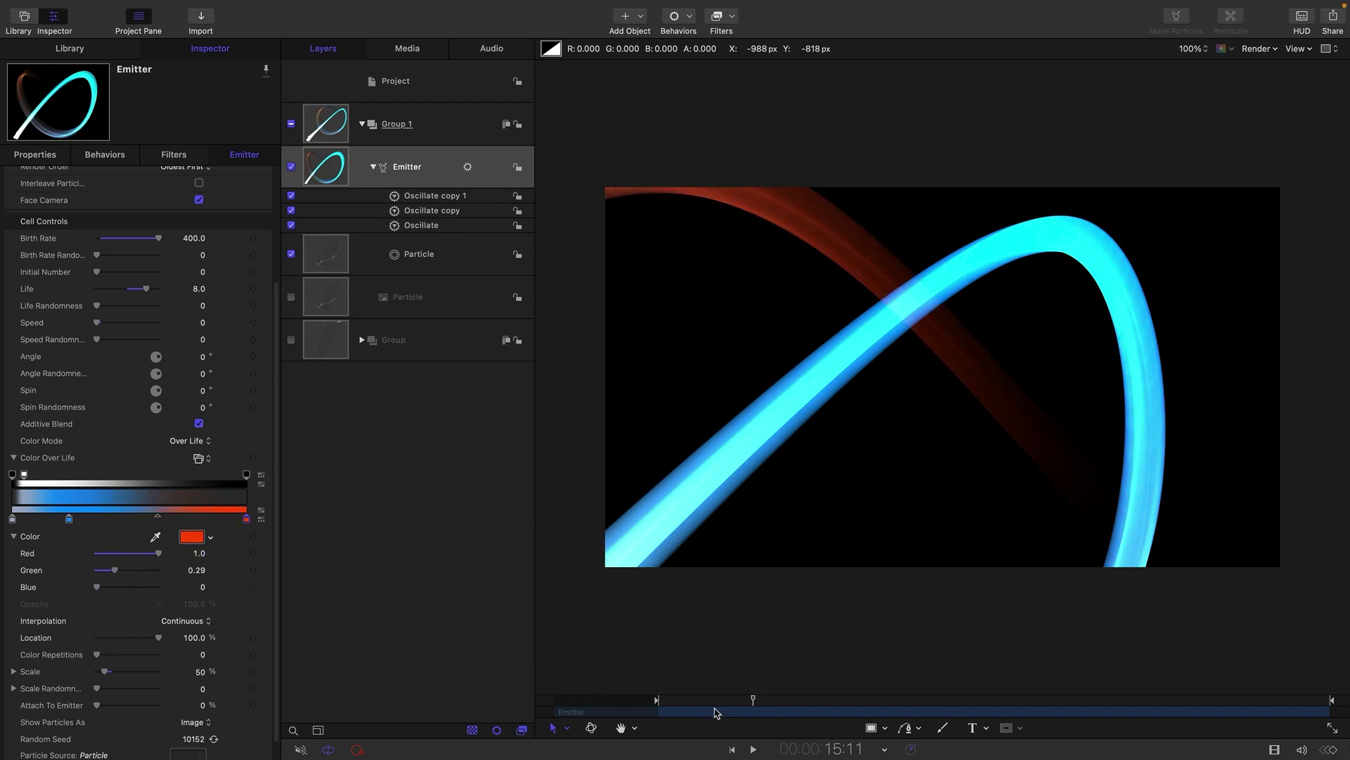
pyautogui.moveTo(707, 701)
pyautogui.mouseDown()
pyautogui.moveTo(862, 712)
pyautogui.moveTo(844, 712)
pyautogui.mouseUp()
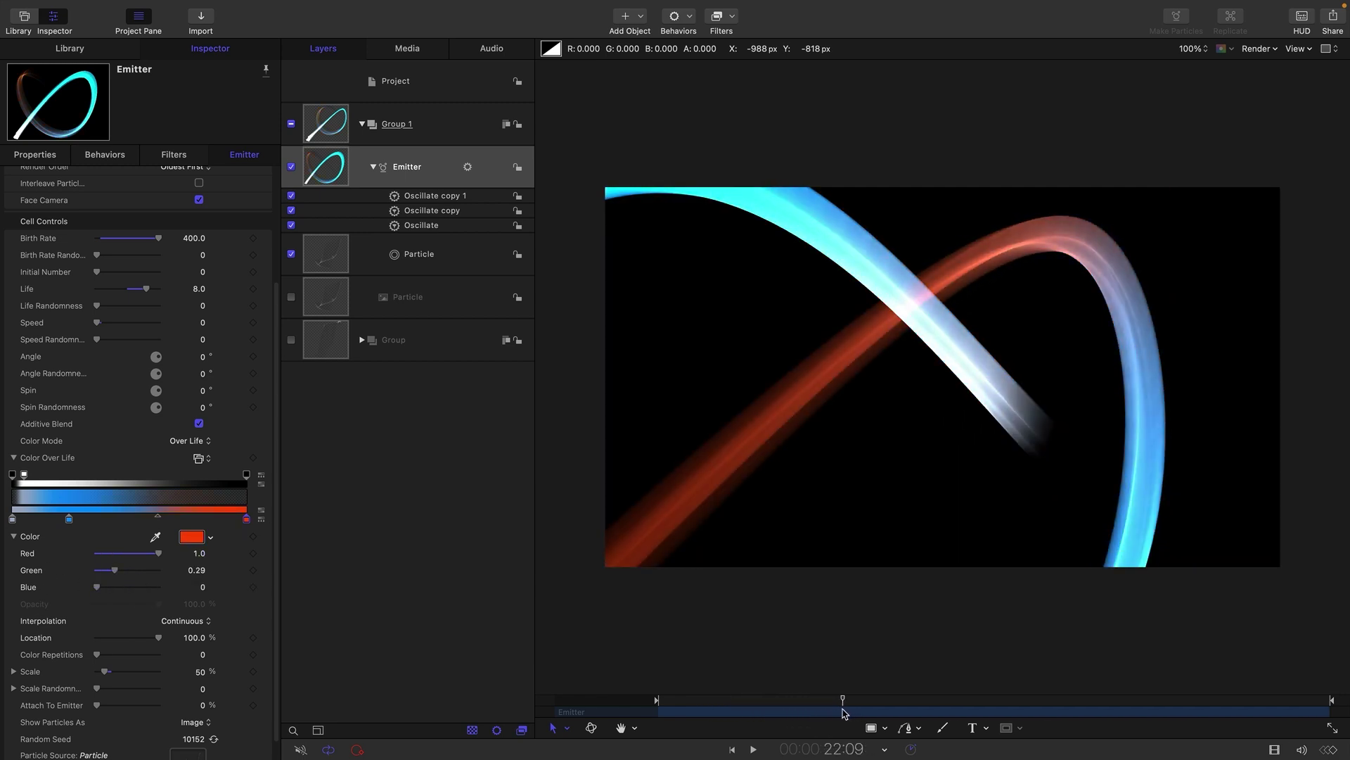
# Step: Make Group 1 a 3D group and set its Position Z to -1000
pyautogui.click(330, 124)
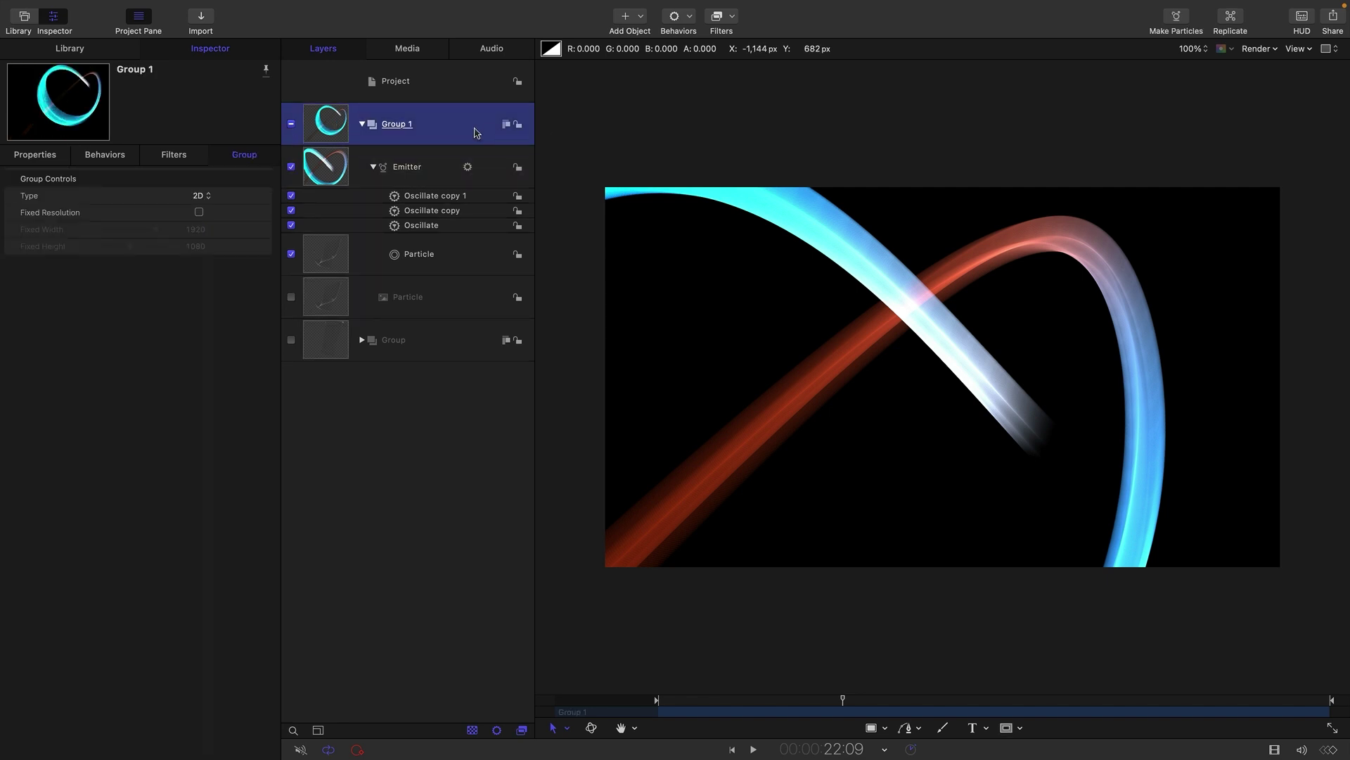
pyautogui.rightClick(346, 125)
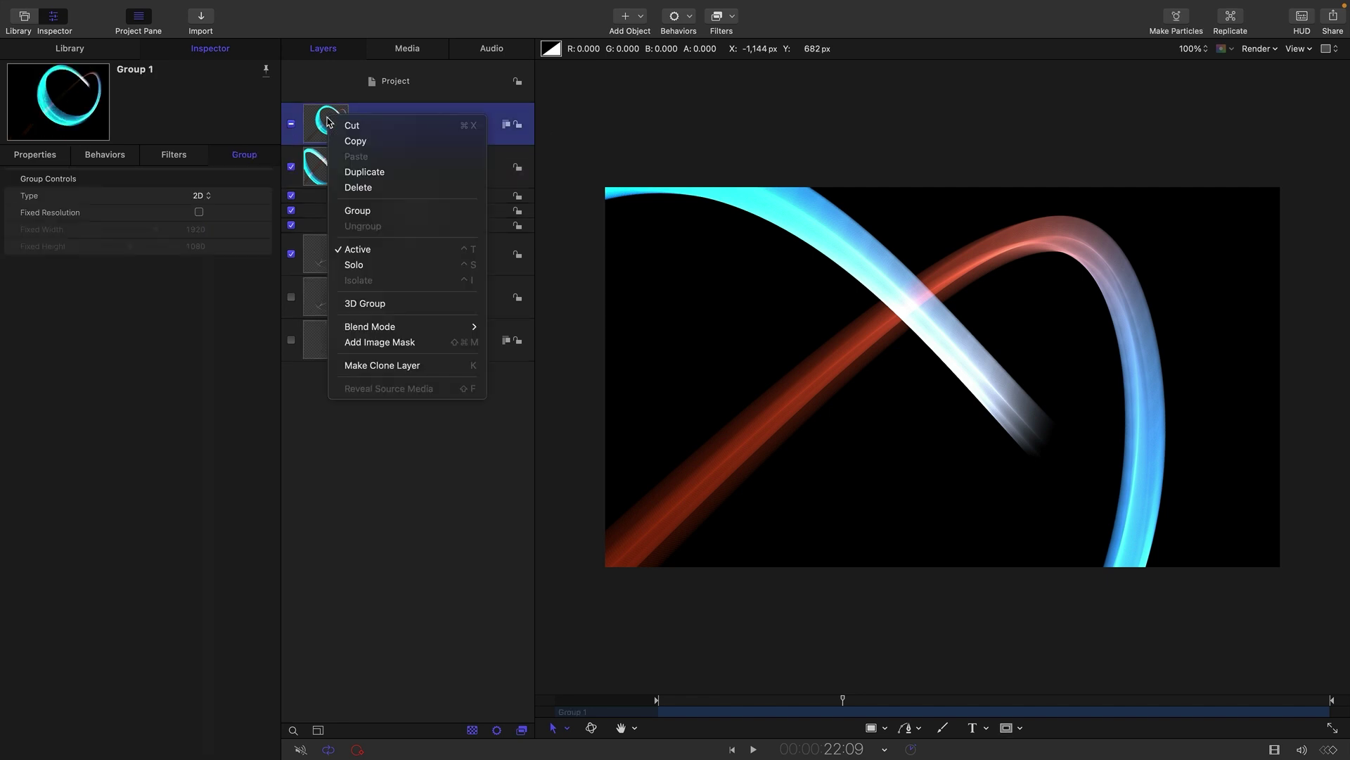
pyautogui.click(394, 301)
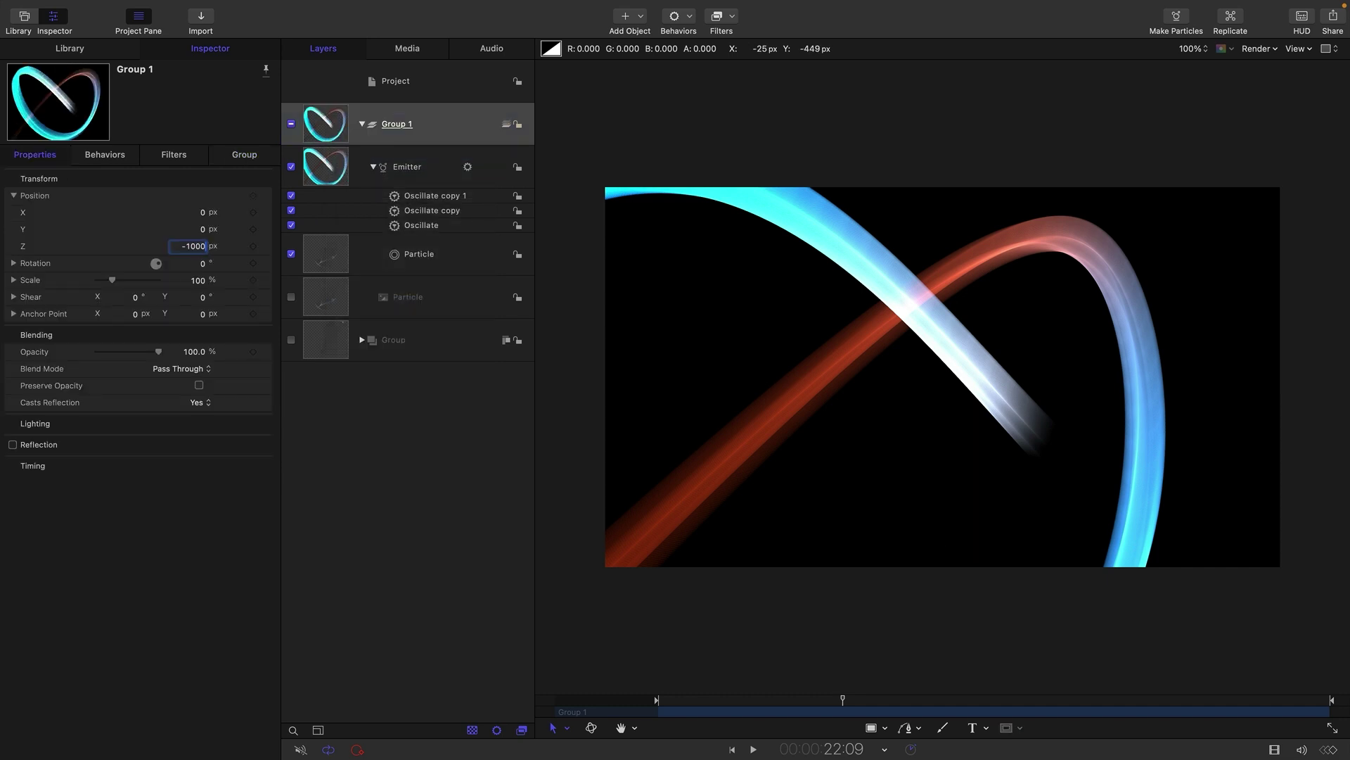
pyautogui.write('-1000')
pyautogui.press('Return')
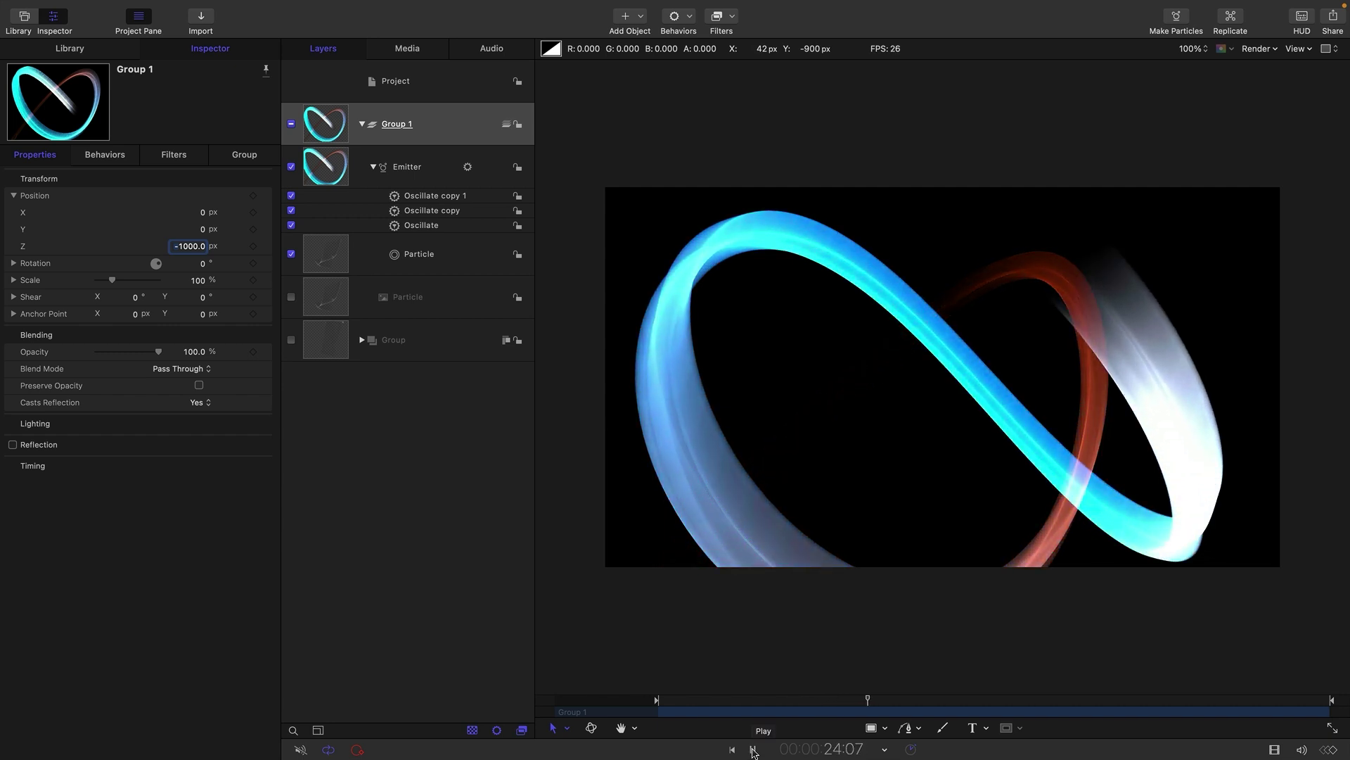
# Step: Change Oscillate copy 1's speed from 11 to 21 and preview the faster sideways loops
pyautogui.click(753, 751)
pyautogui.click(422, 197)
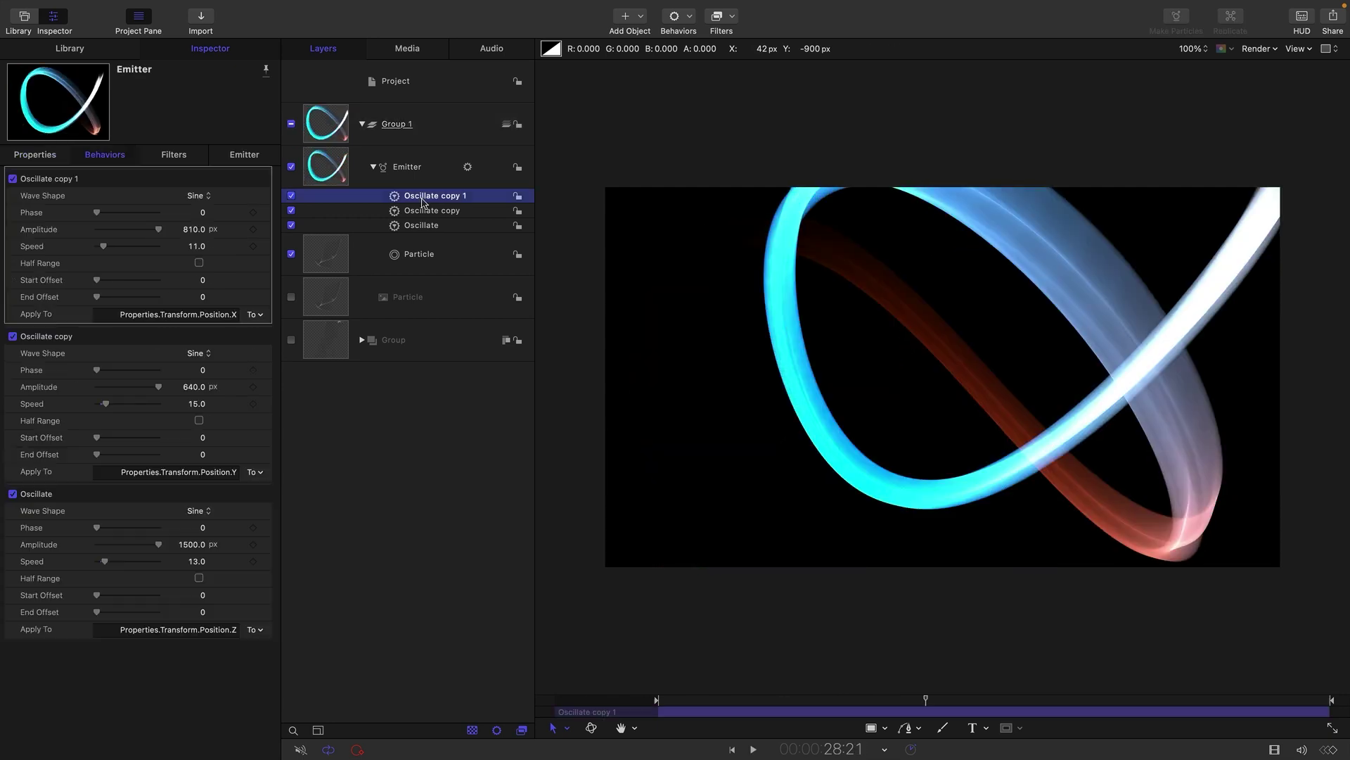
pyautogui.click(194, 248)
pyautogui.write('1')
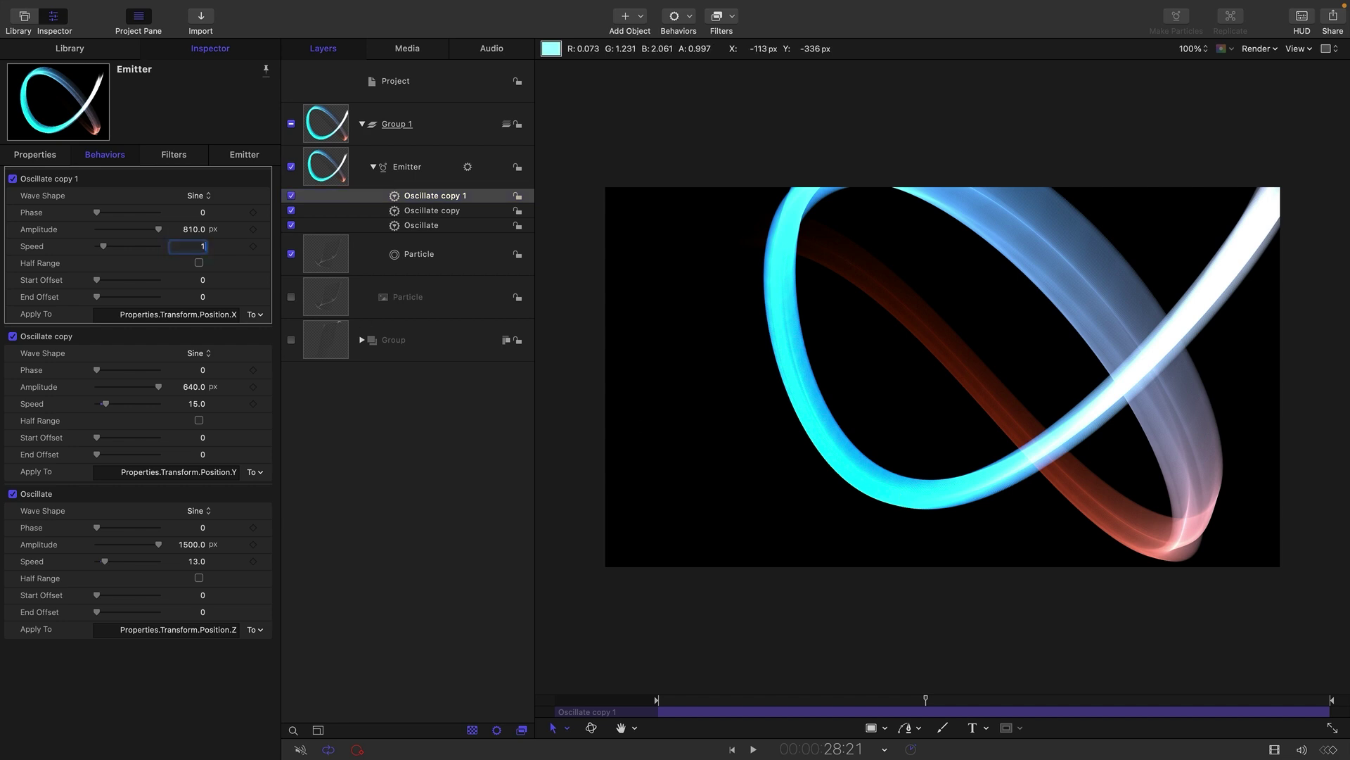
pyautogui.write('1')
pyautogui.press('Return')
pyautogui.click(753, 749)
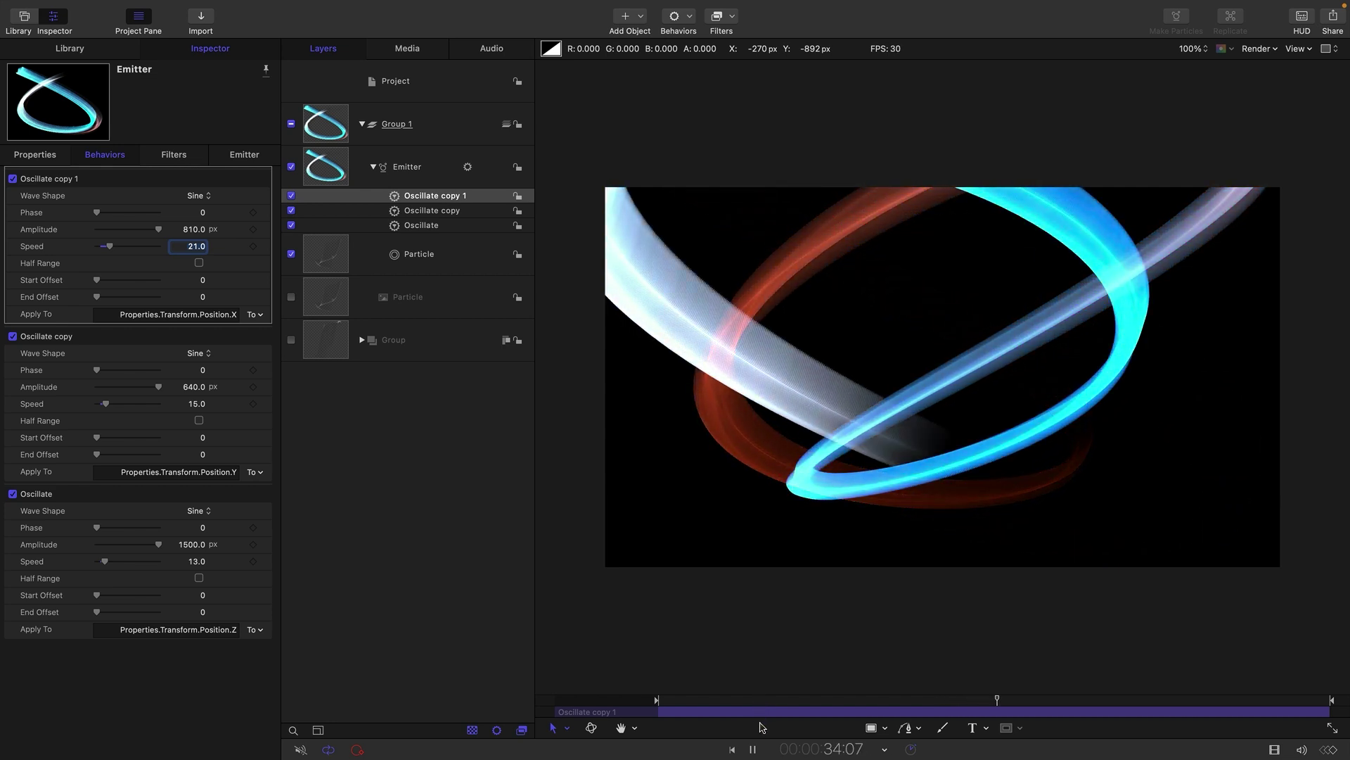
pyautogui.press('space')
# Step: Add a Scale Over Life behavior to the Emitter, using a custom scale curve
pyautogui.click(344, 176)
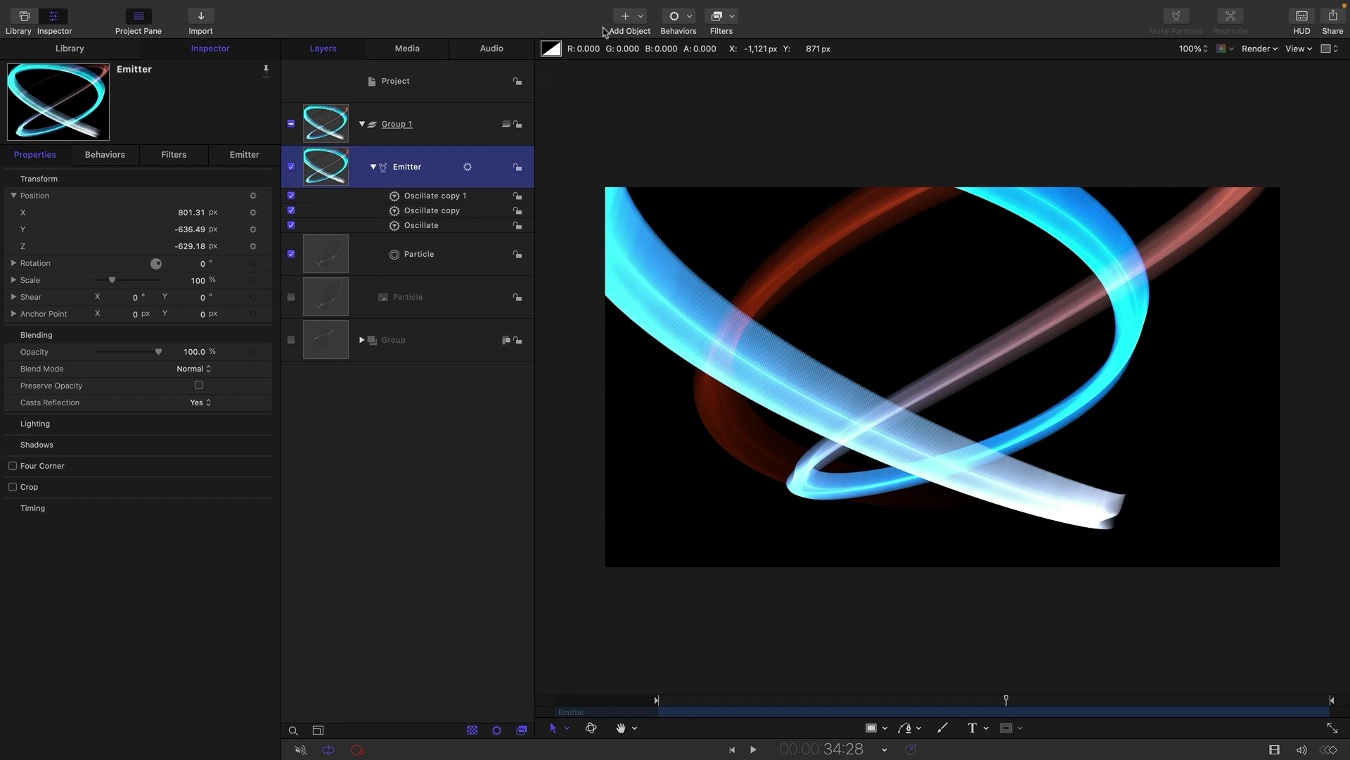
pyautogui.click(690, 19)
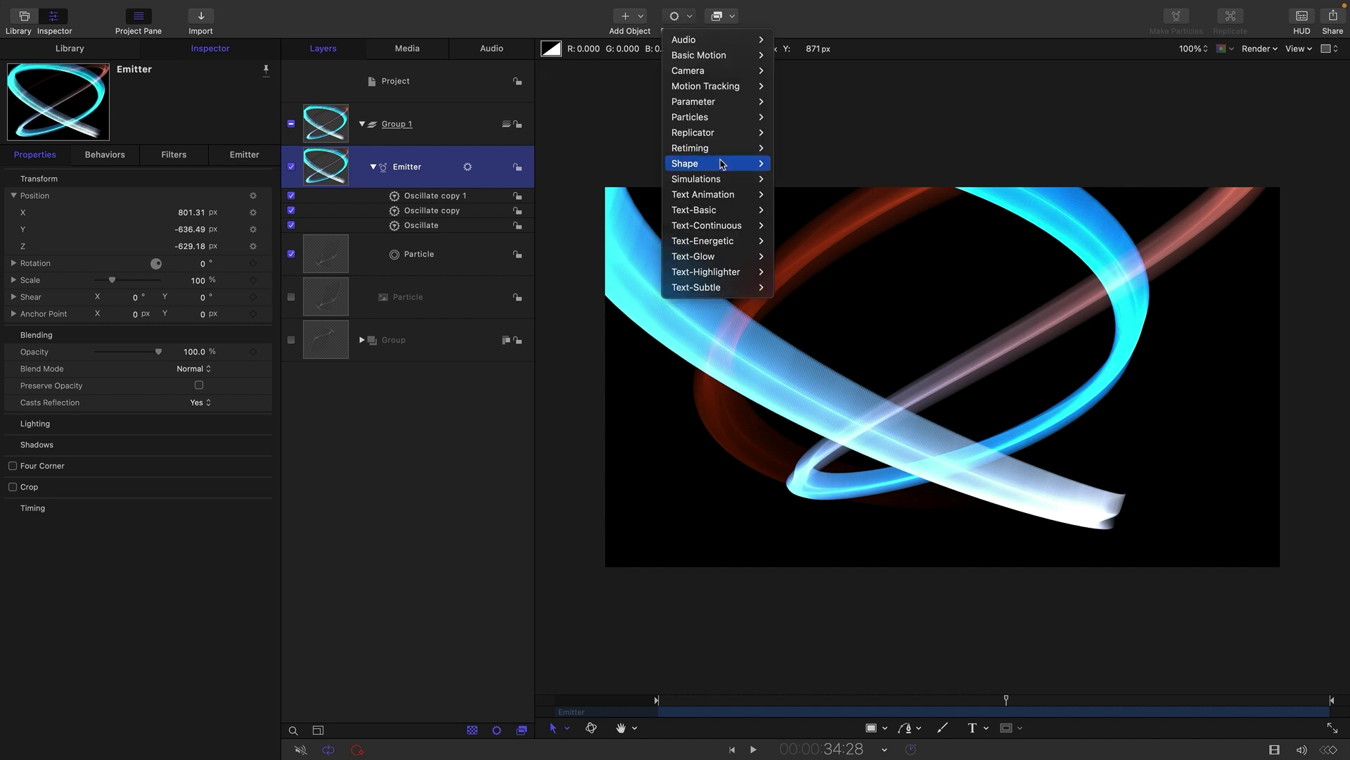
pyautogui.moveTo(731, 117)
pyautogui.click(800, 121)
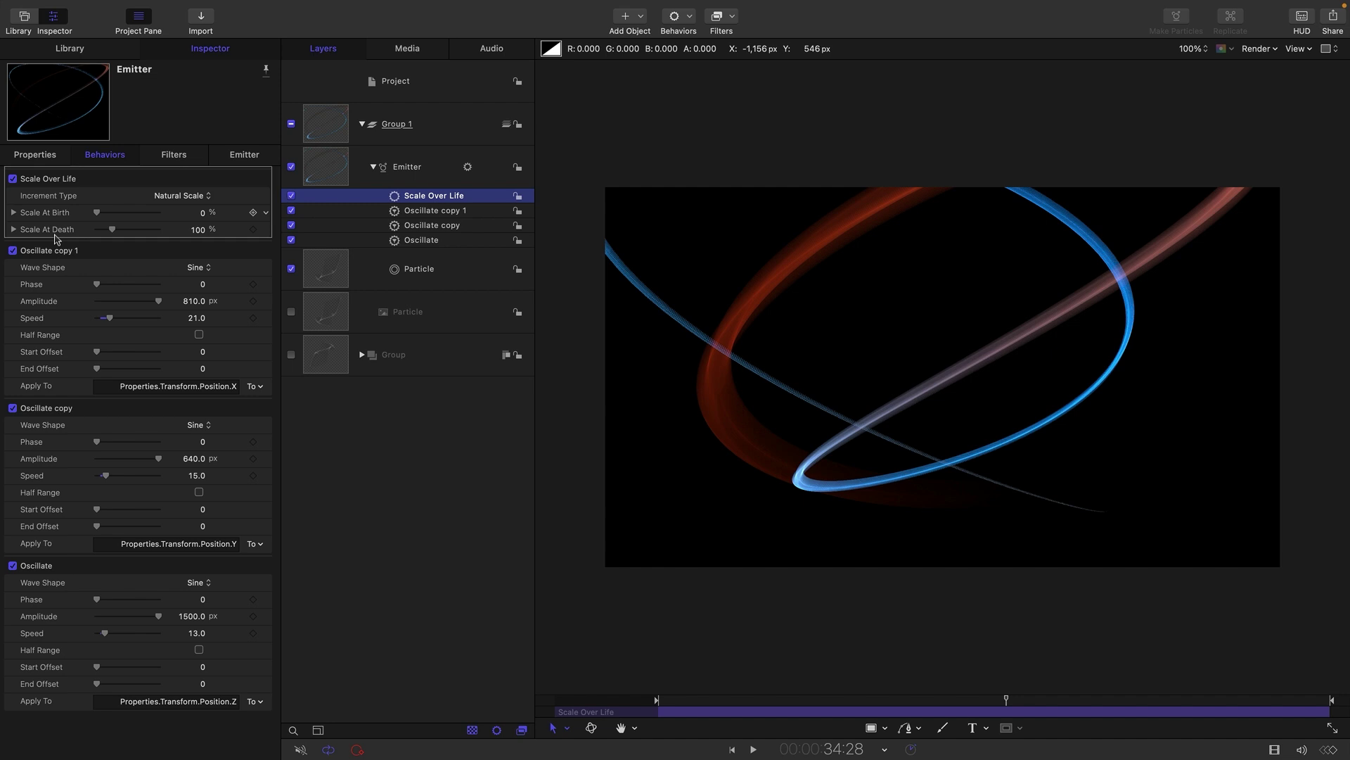
pyautogui.click(173, 197)
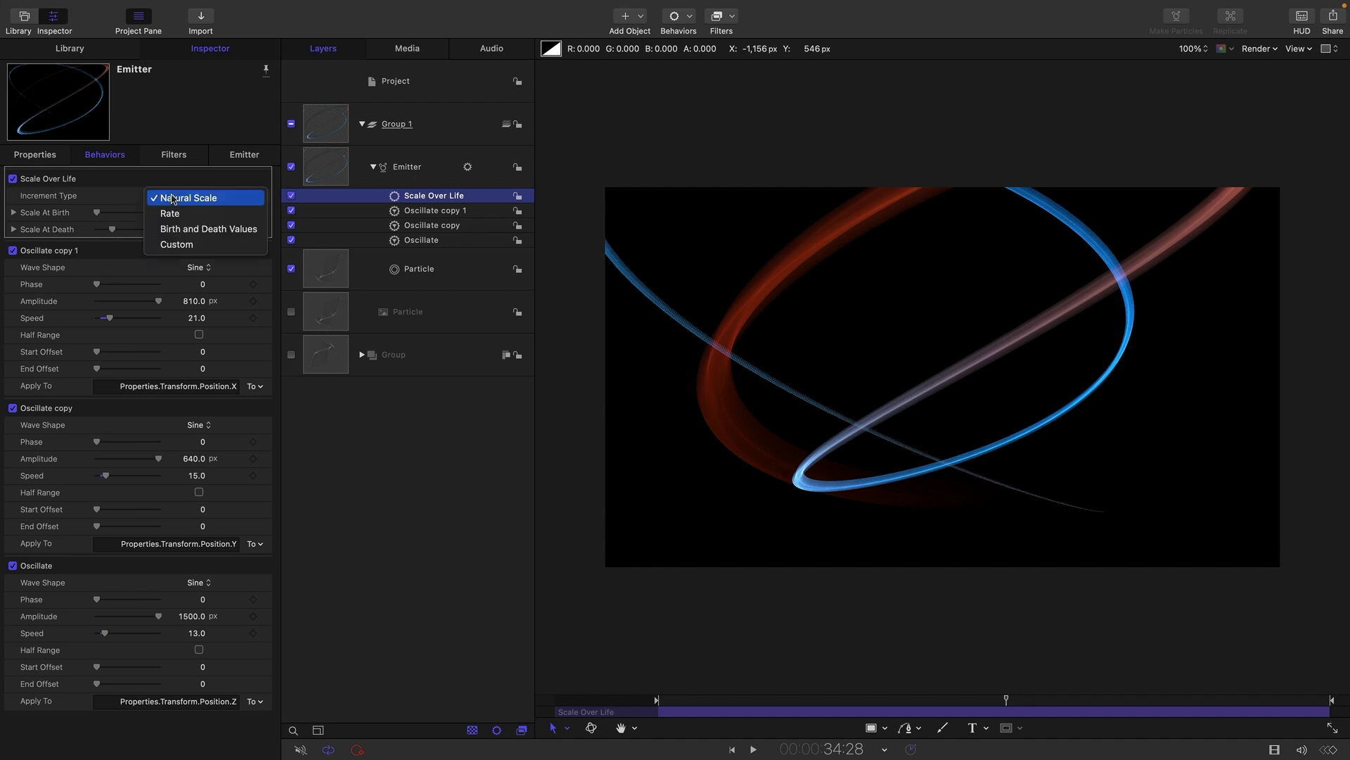
pyautogui.click(176, 244)
# Step: Add a point to the Custom Scale curve and select the curve's end points
pyautogui.click(14, 213)
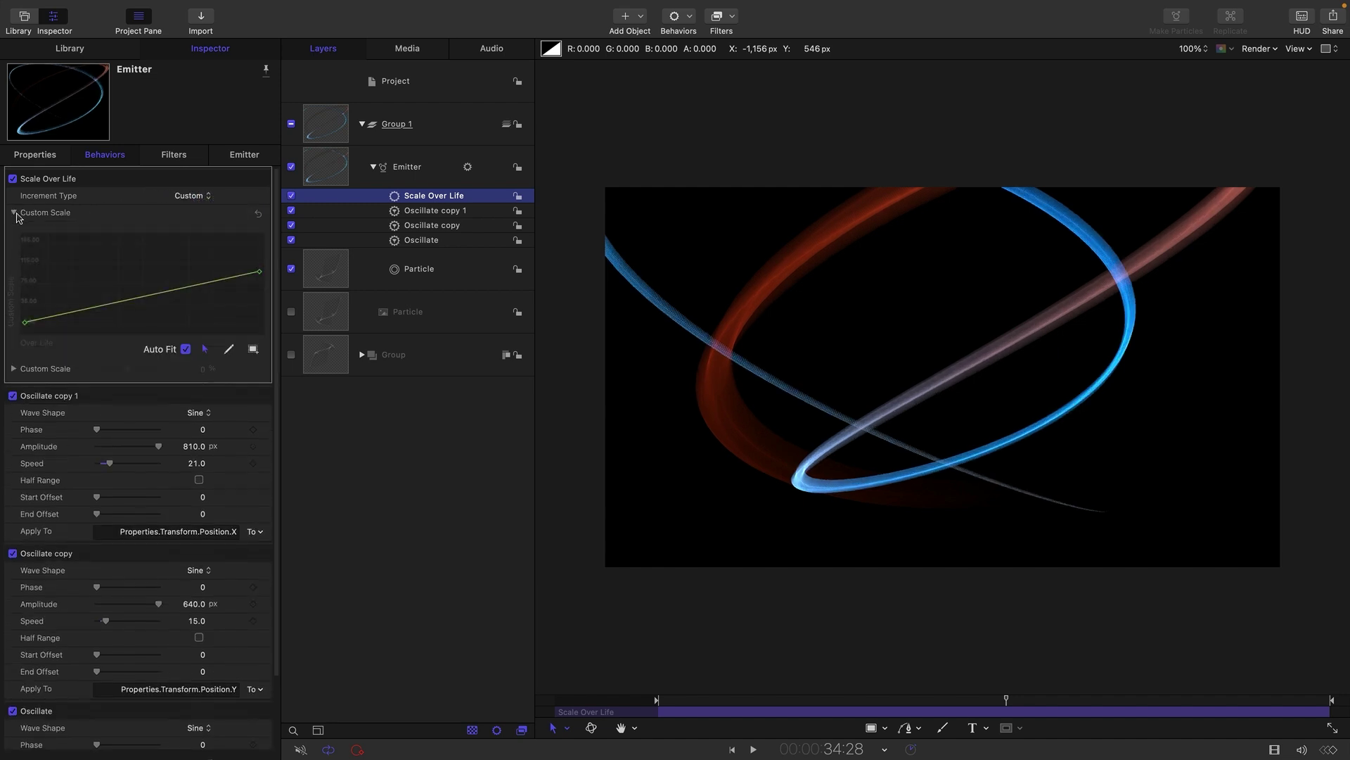
pyautogui.click(81, 314)
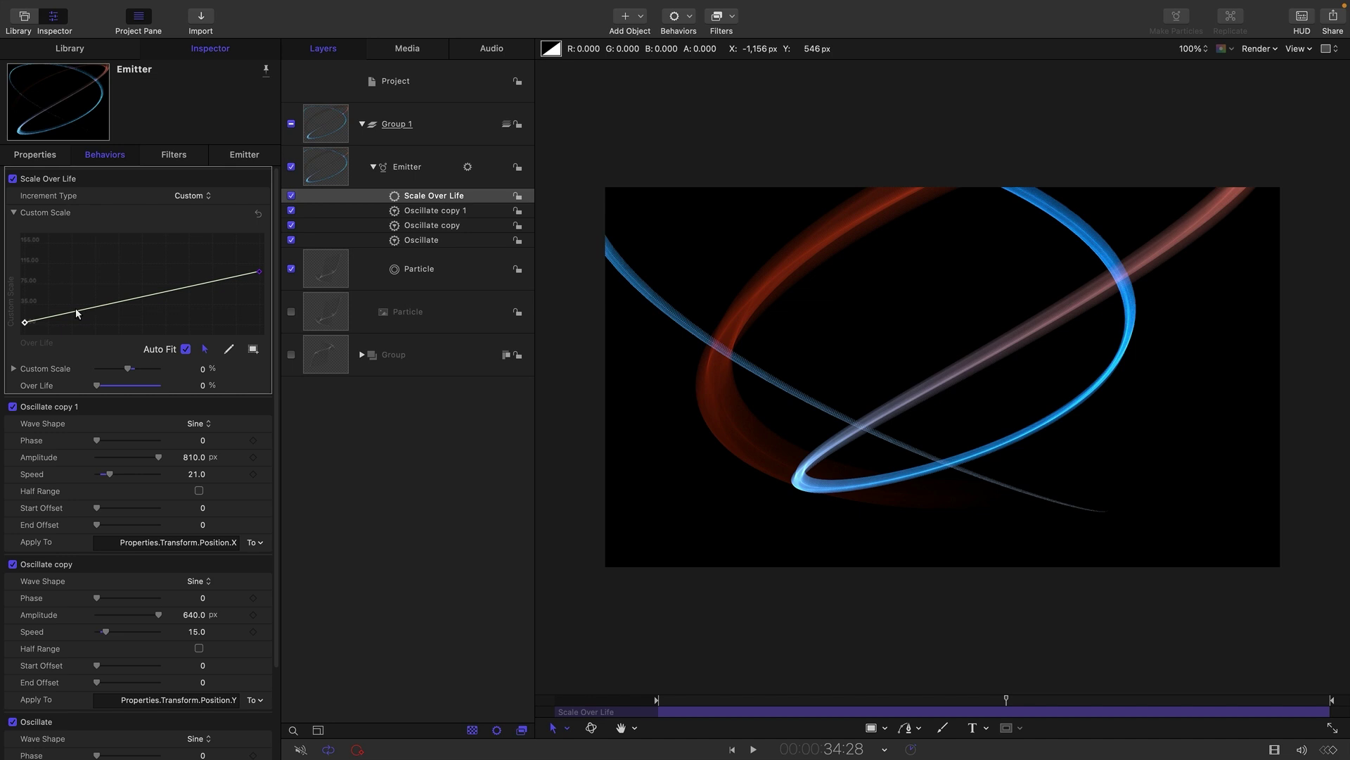
pyautogui.doubleClick(78, 311)
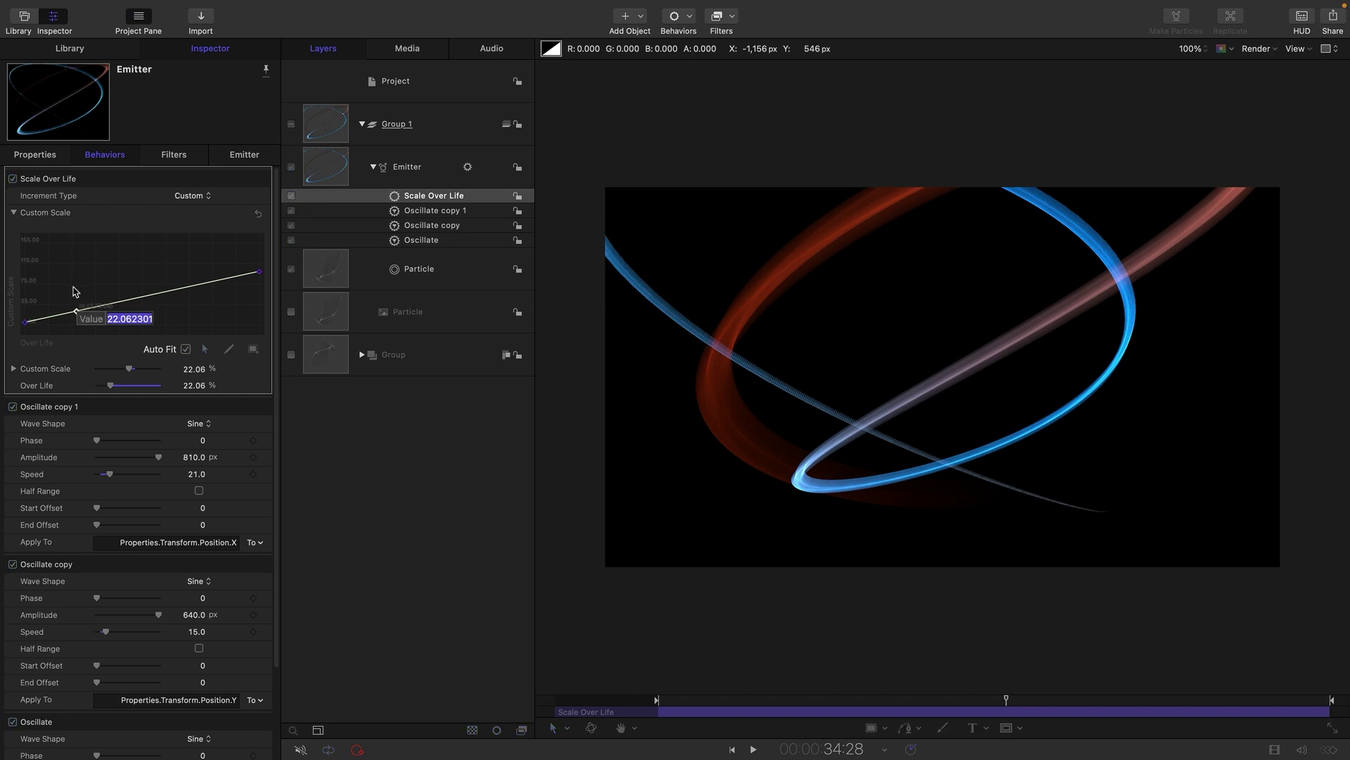
pyautogui.press('Return')
pyautogui.moveTo(57, 285); pyautogui.dragTo(92, 326)
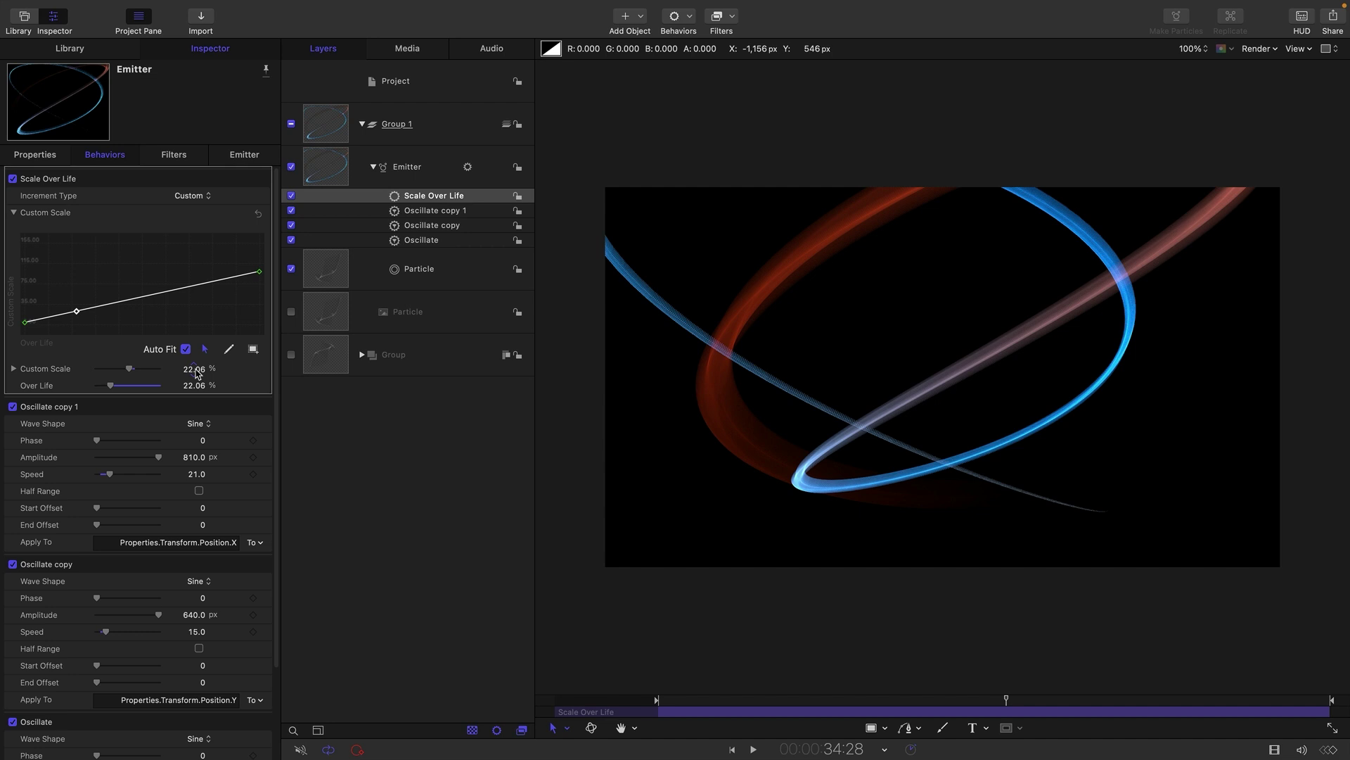
# Step: Set Custom Scale to 100 and Over Life to 15, then reselect the emitter layer
pyautogui.click(196, 369)
pyautogui.write('100')
pyautogui.press('Return')
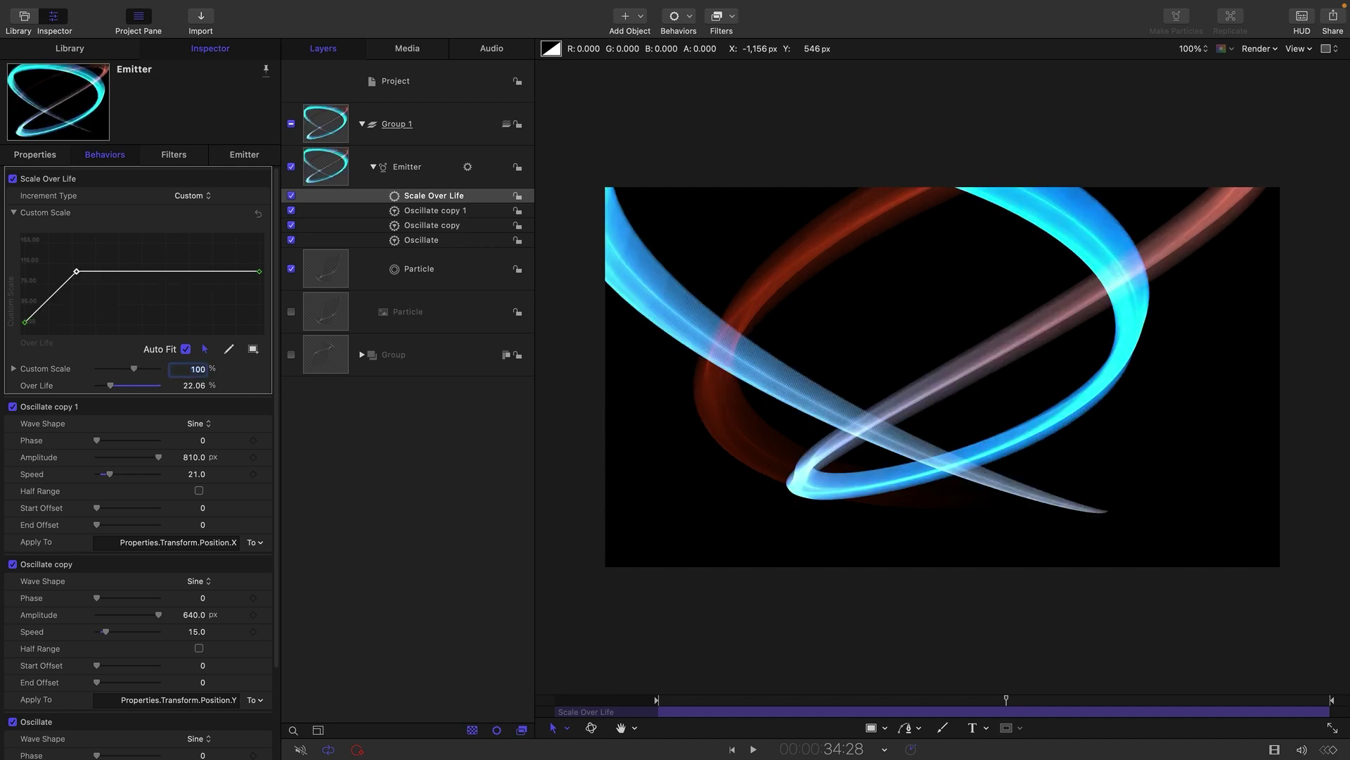
pyautogui.click(195, 386)
pyautogui.write('15')
pyautogui.press('Return')
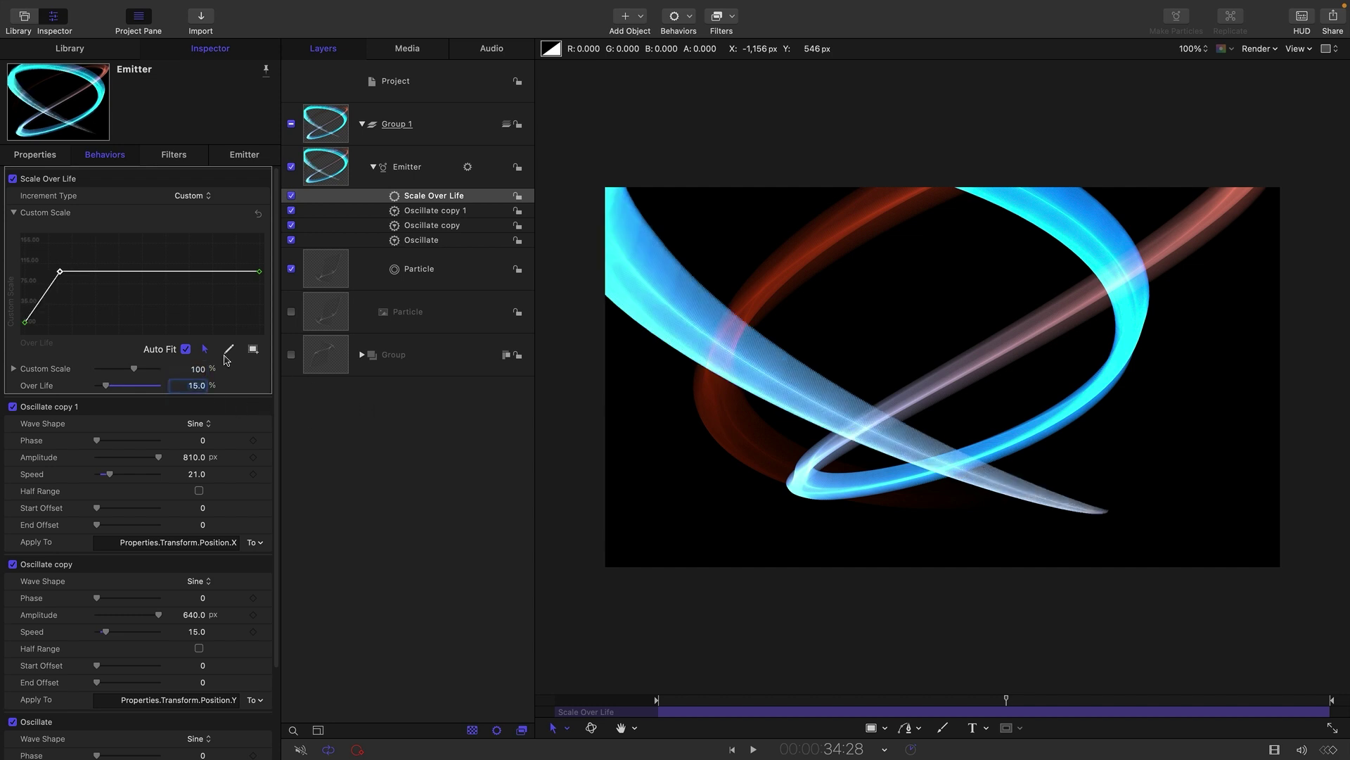
pyautogui.click(295, 200)
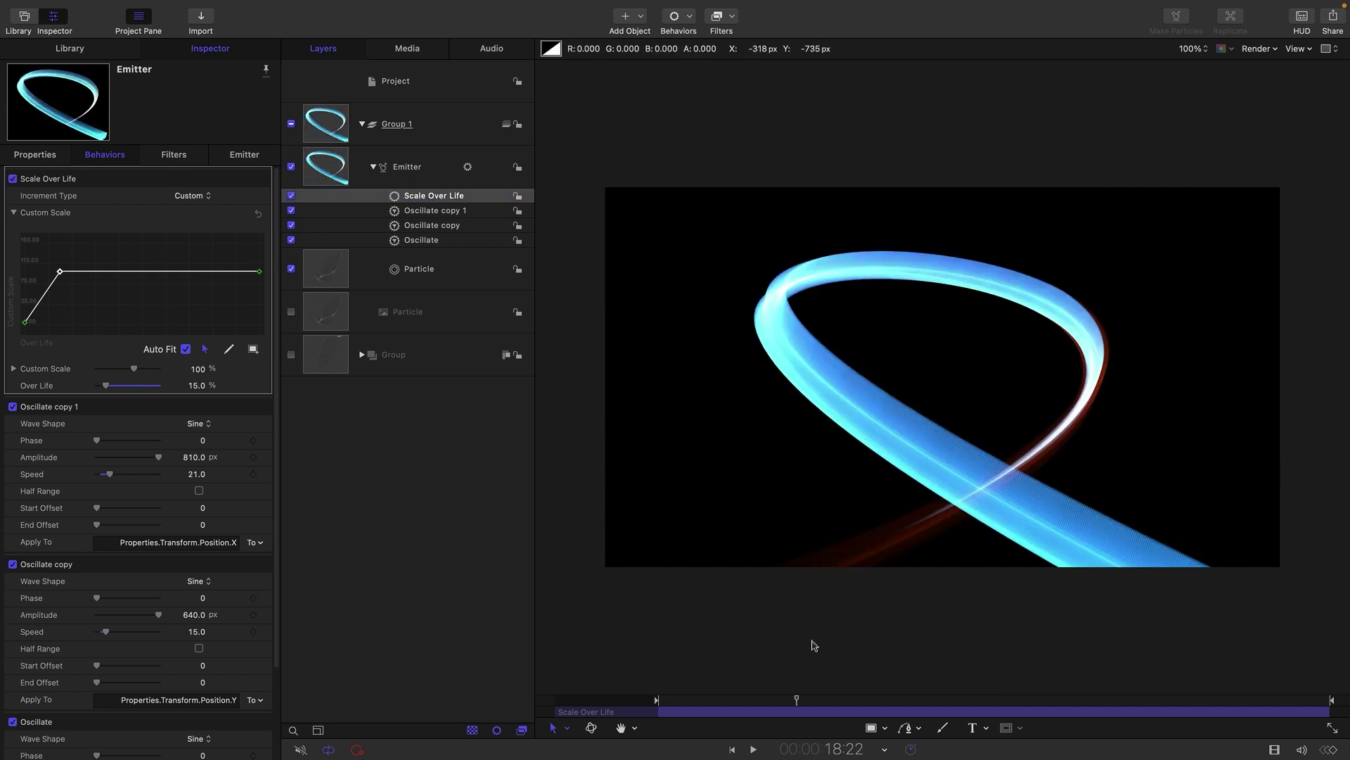
pyautogui.click(317, 168)
# Step: Set the emitter's particle Spin to 180 degrees and preview the spinning trails
pyautogui.click(258, 154)
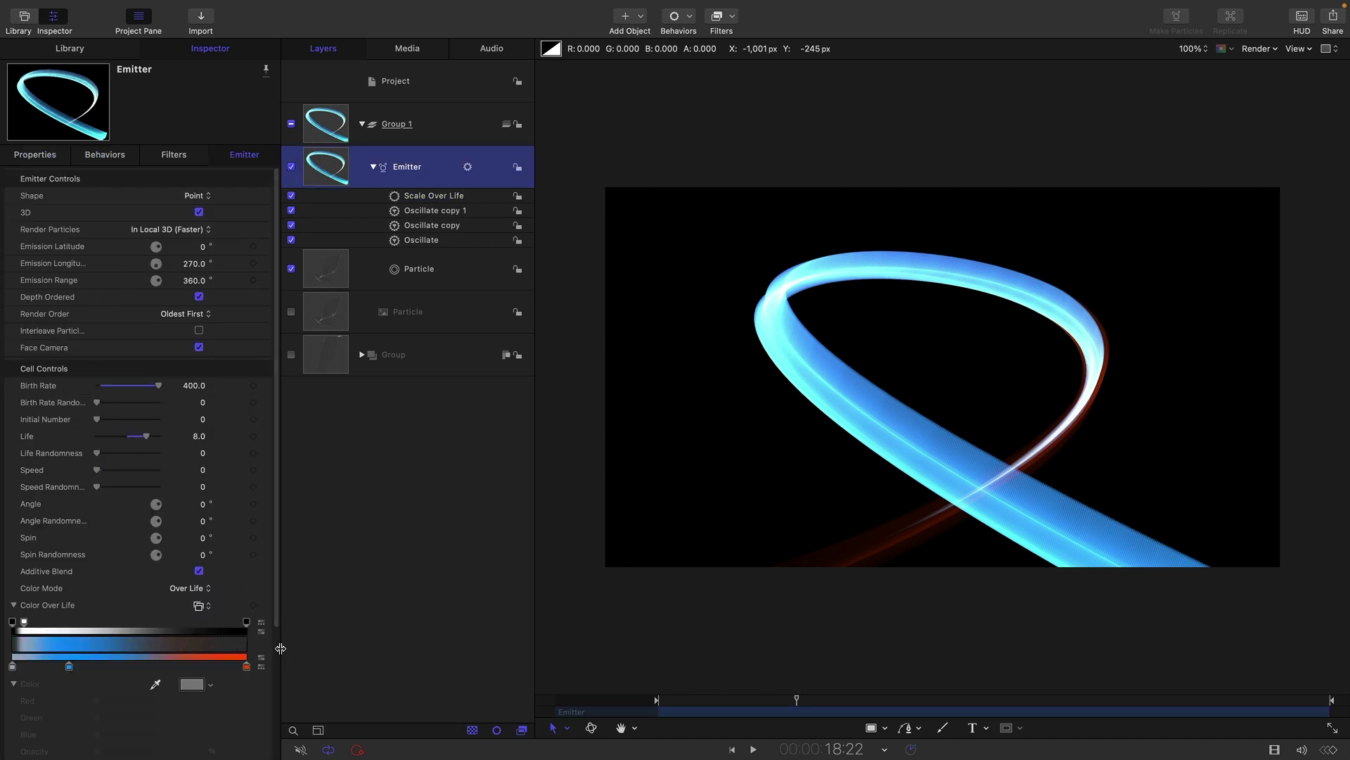
pyautogui.click(203, 539)
pyautogui.write('1')
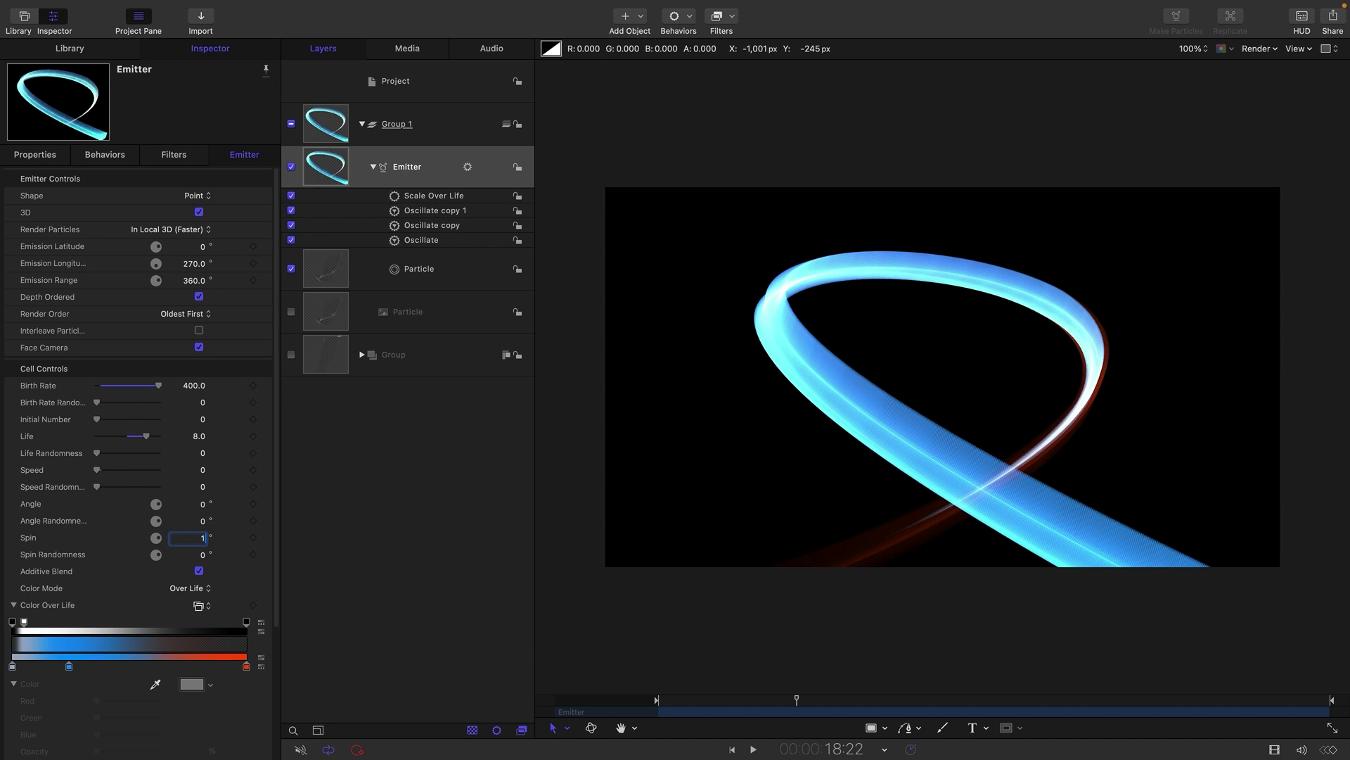
pyautogui.write('780')
pyautogui.press('Return')
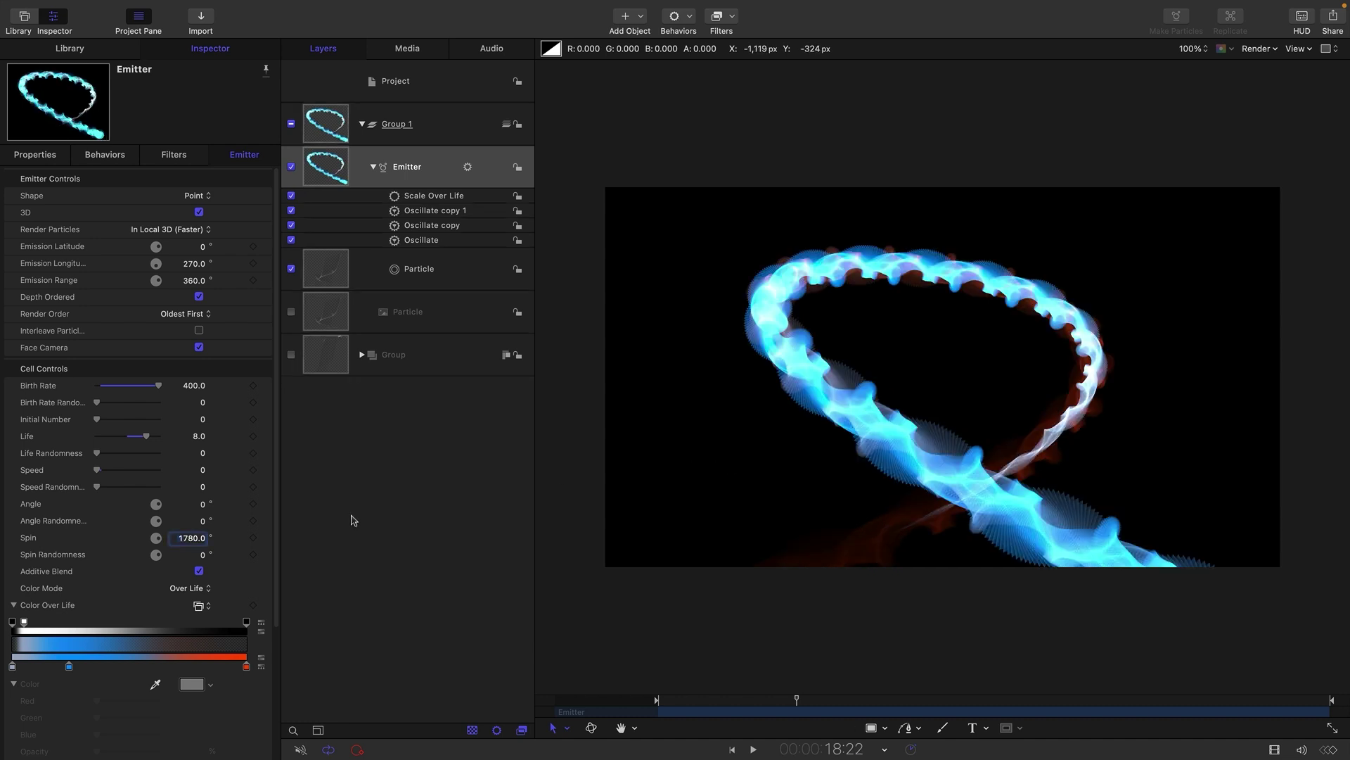
pyautogui.press('super+a')
pyautogui.write('1')
pyautogui.press('Return')
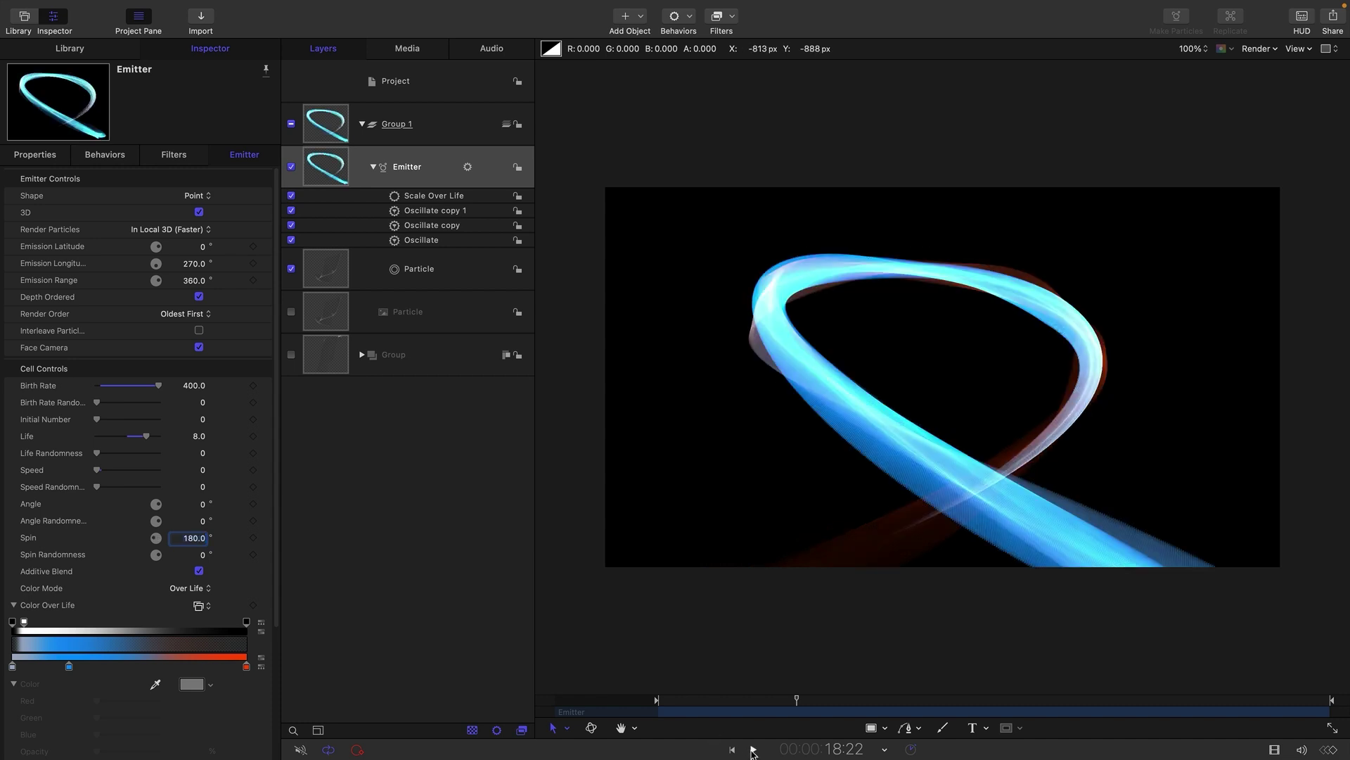
pyautogui.click(753, 750)
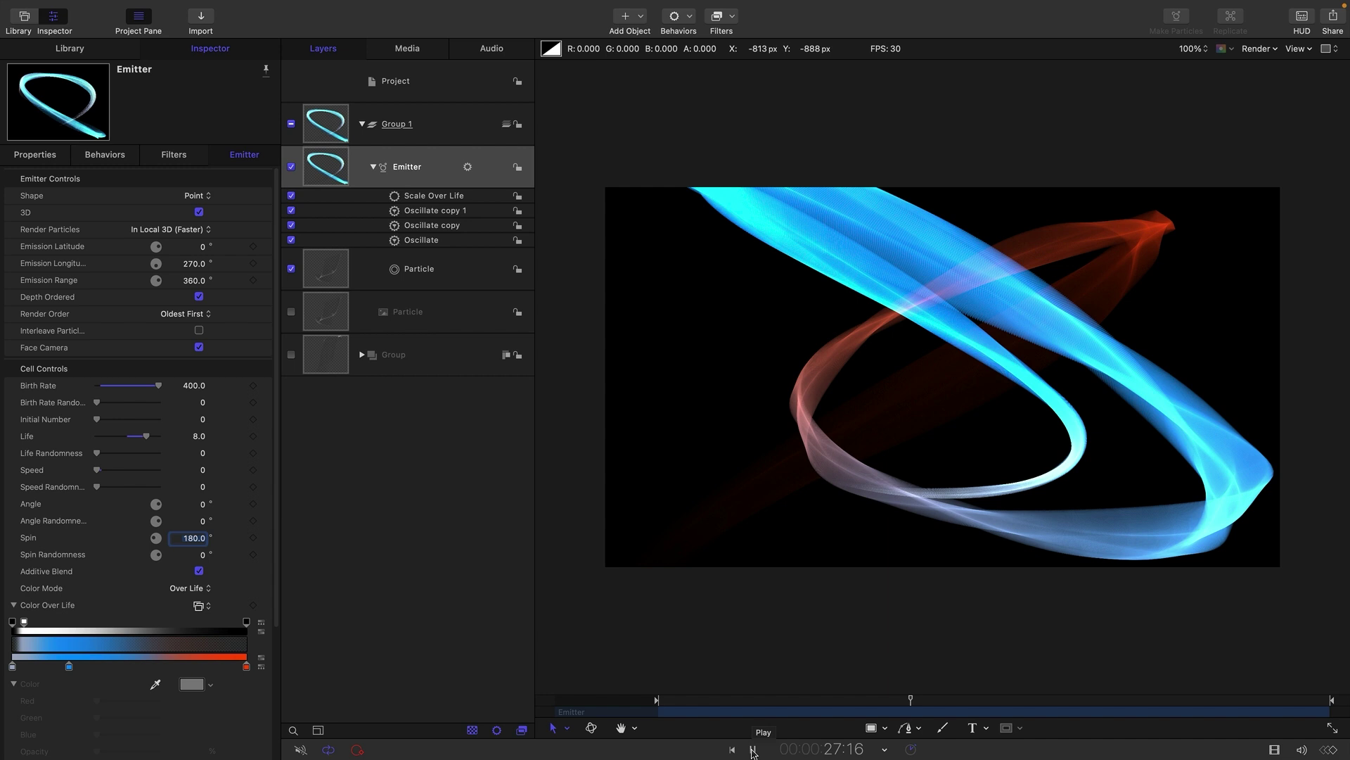
pyautogui.click(753, 752)
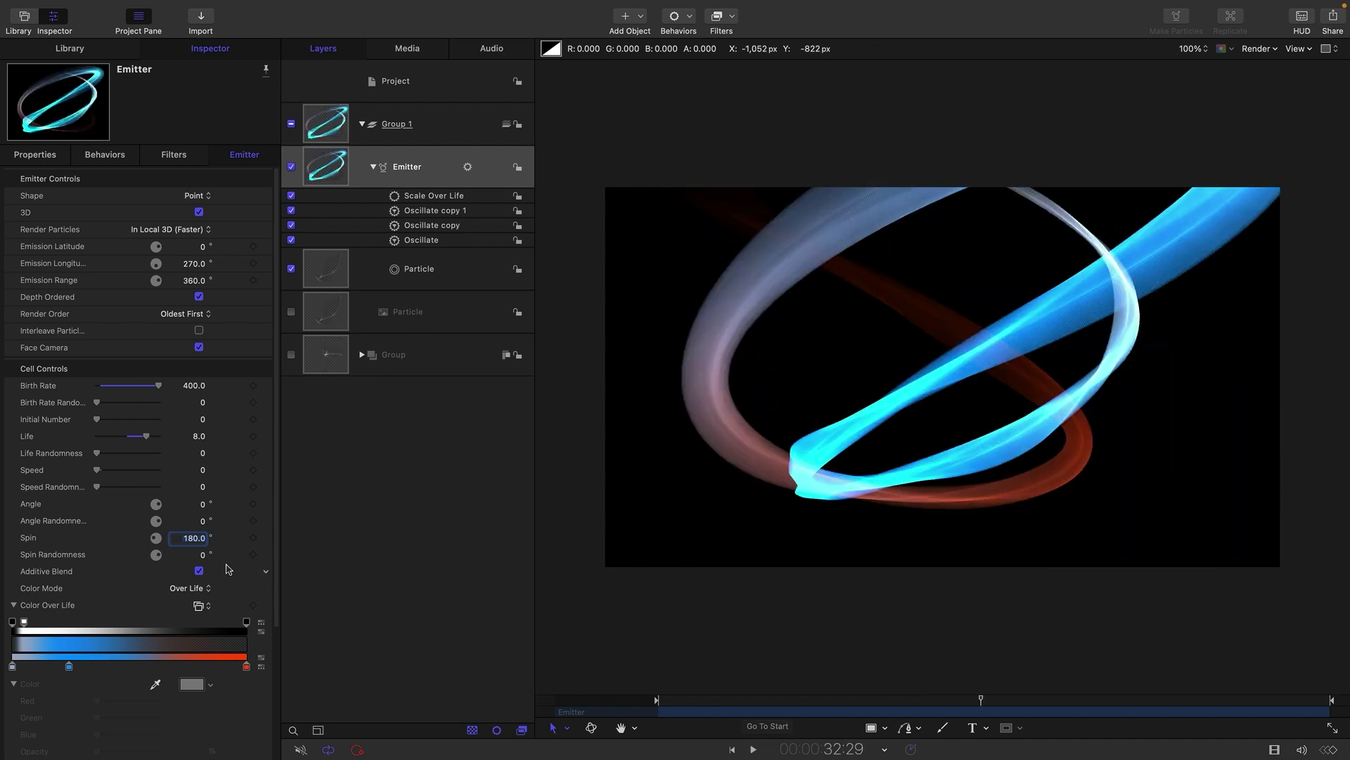
# Step: Preview Spin Randomness at 20, then set it back to 0
pyautogui.click(203, 555)
pyautogui.write('20')
pyautogui.press('Return')
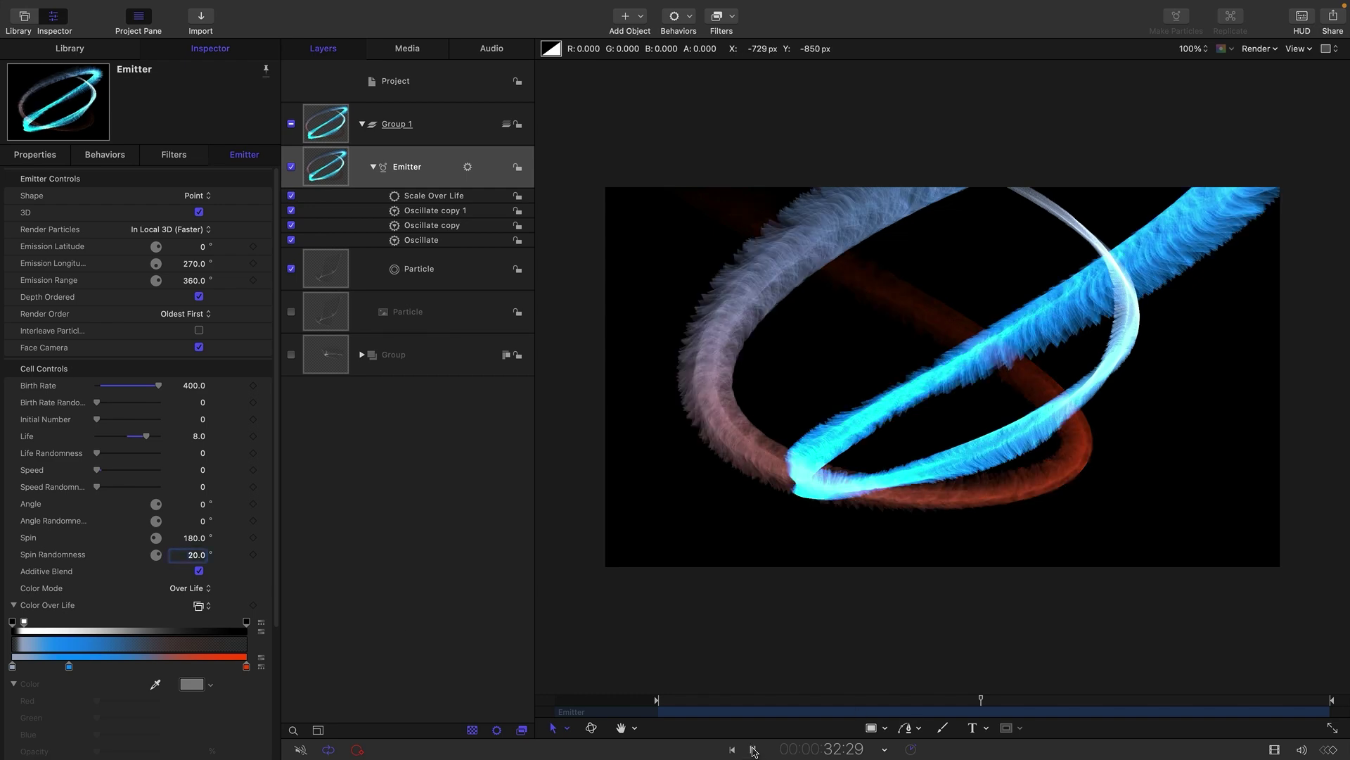
pyautogui.click(752, 750)
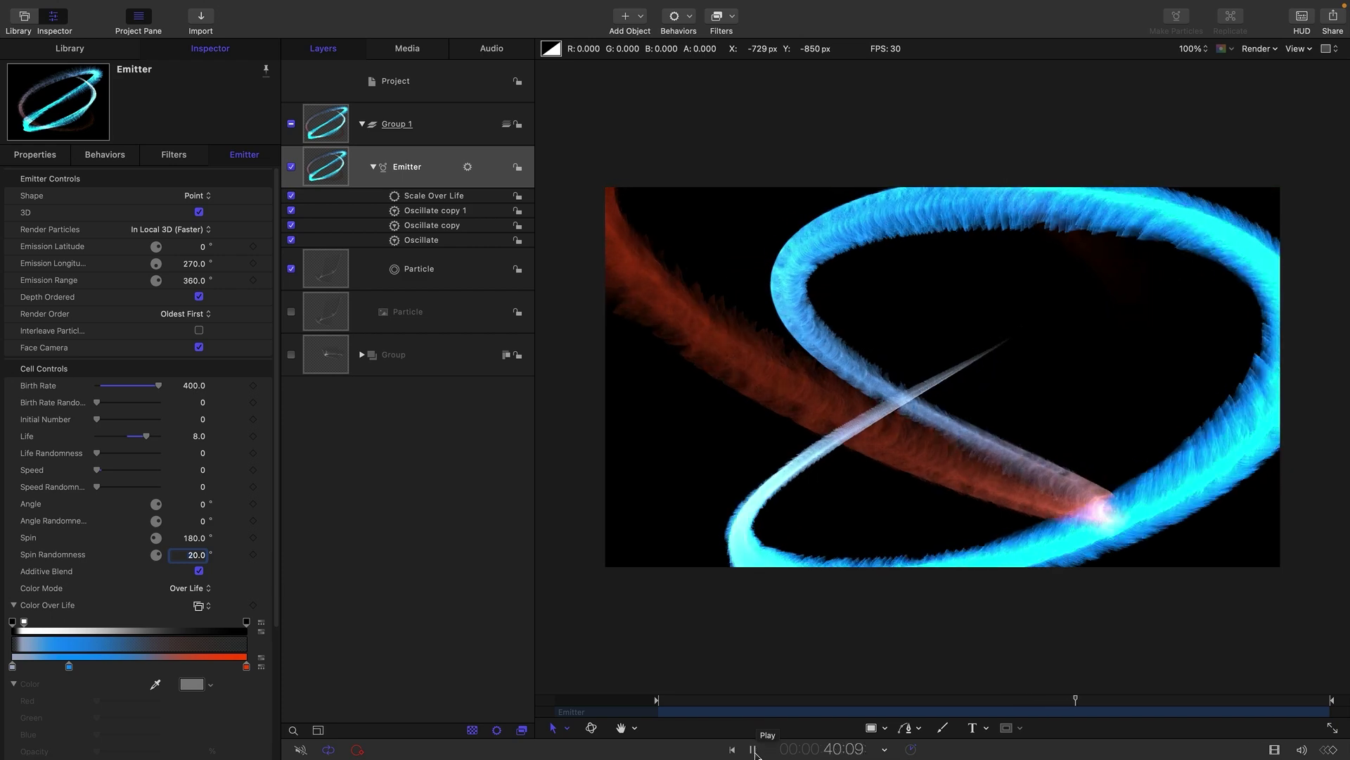
pyautogui.click(753, 749)
pyautogui.write('0')
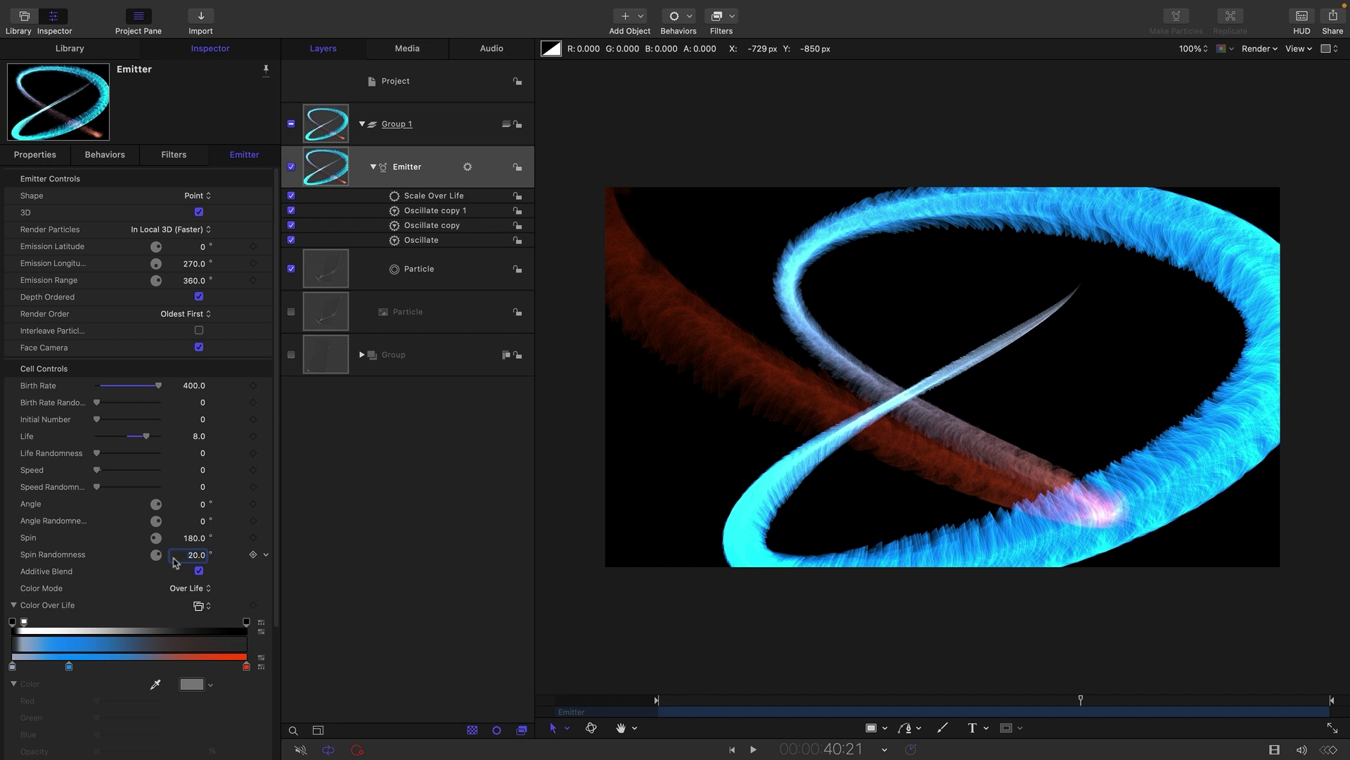
pyautogui.press('Return')
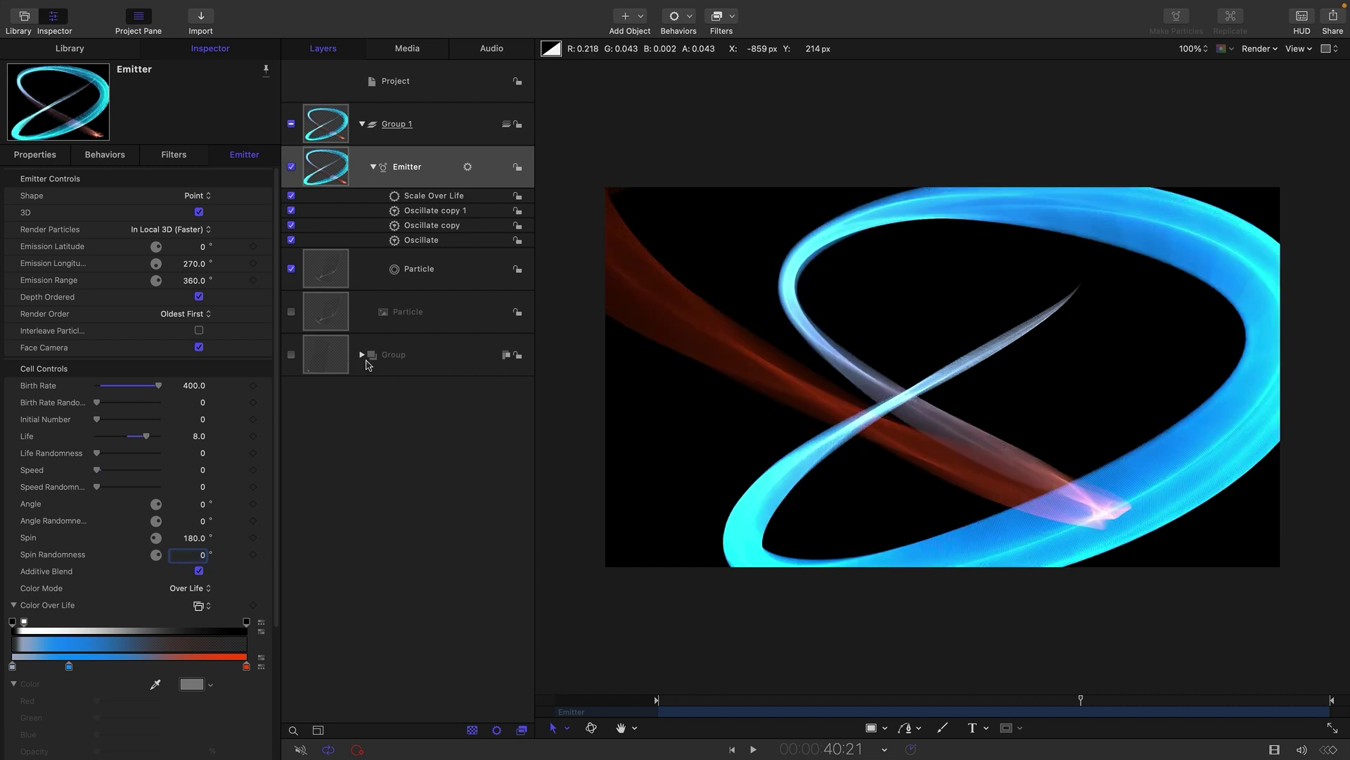
# Step: Apply Stylize > Crystallize to the Particle source layer, toggle it off and on, then play
pyautogui.click(337, 321)
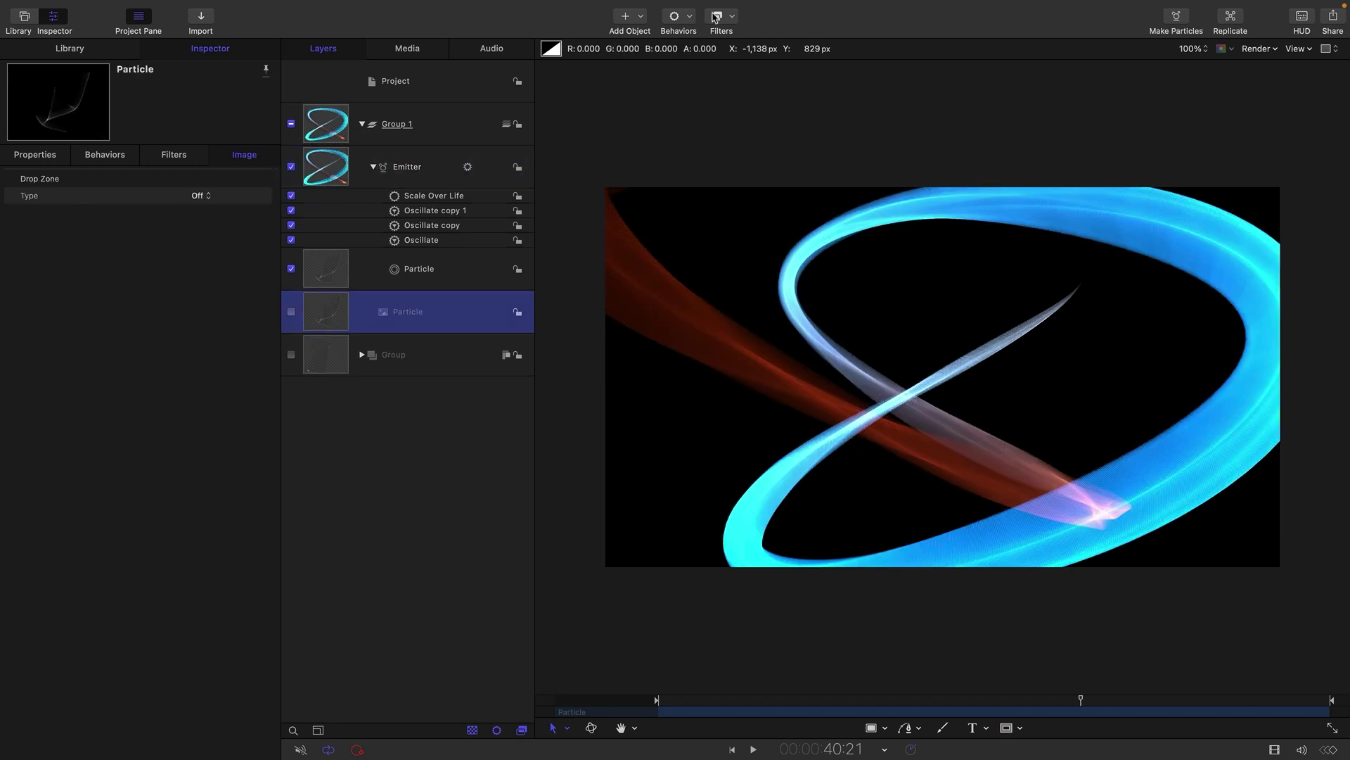
pyautogui.click(733, 18)
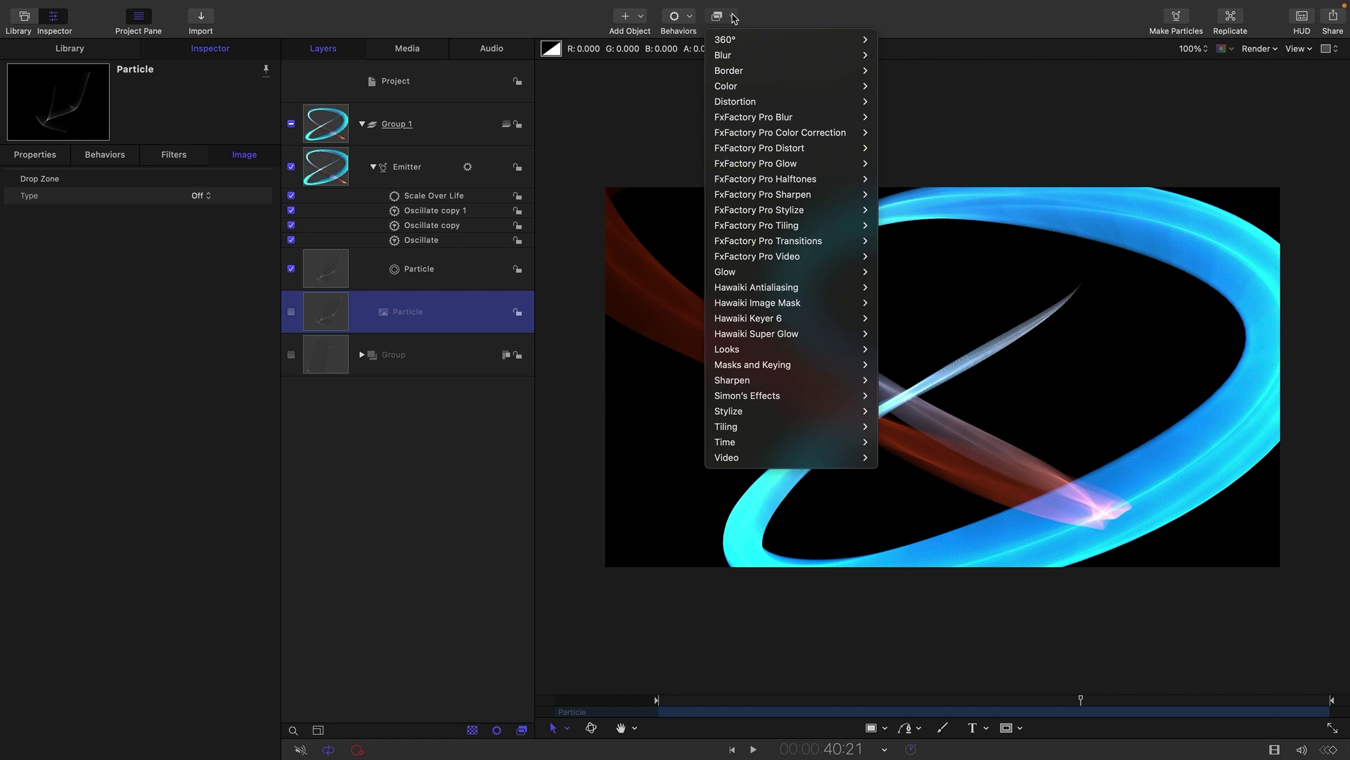
pyautogui.moveTo(750, 418)
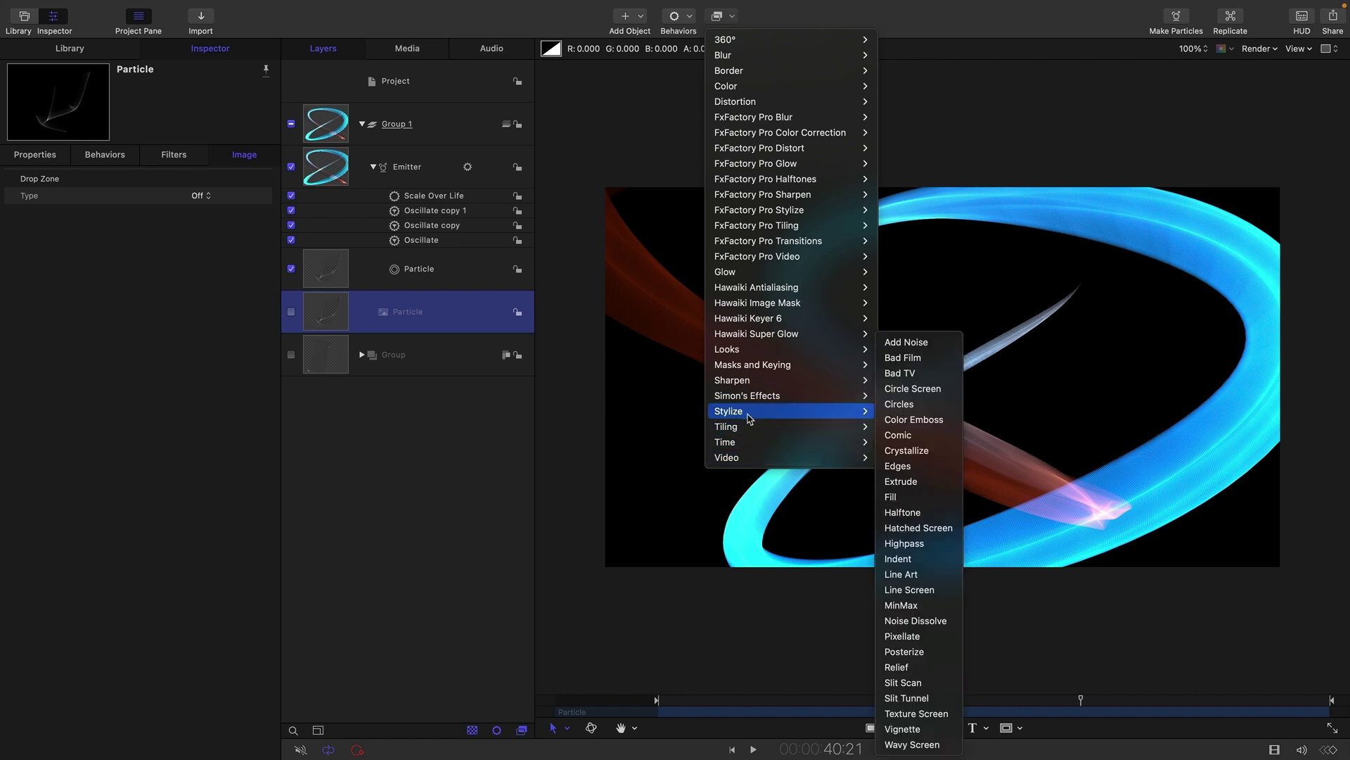
pyautogui.click(903, 451)
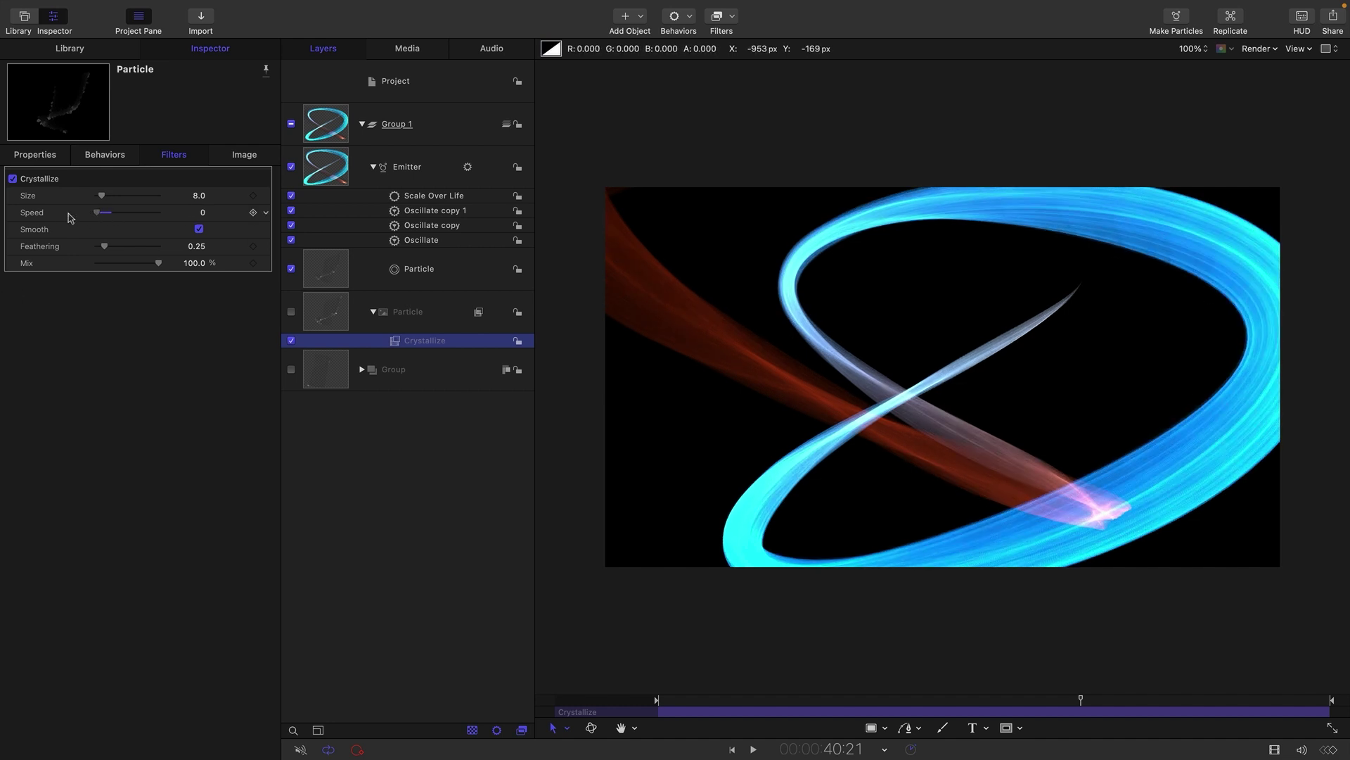
pyautogui.click(292, 341)
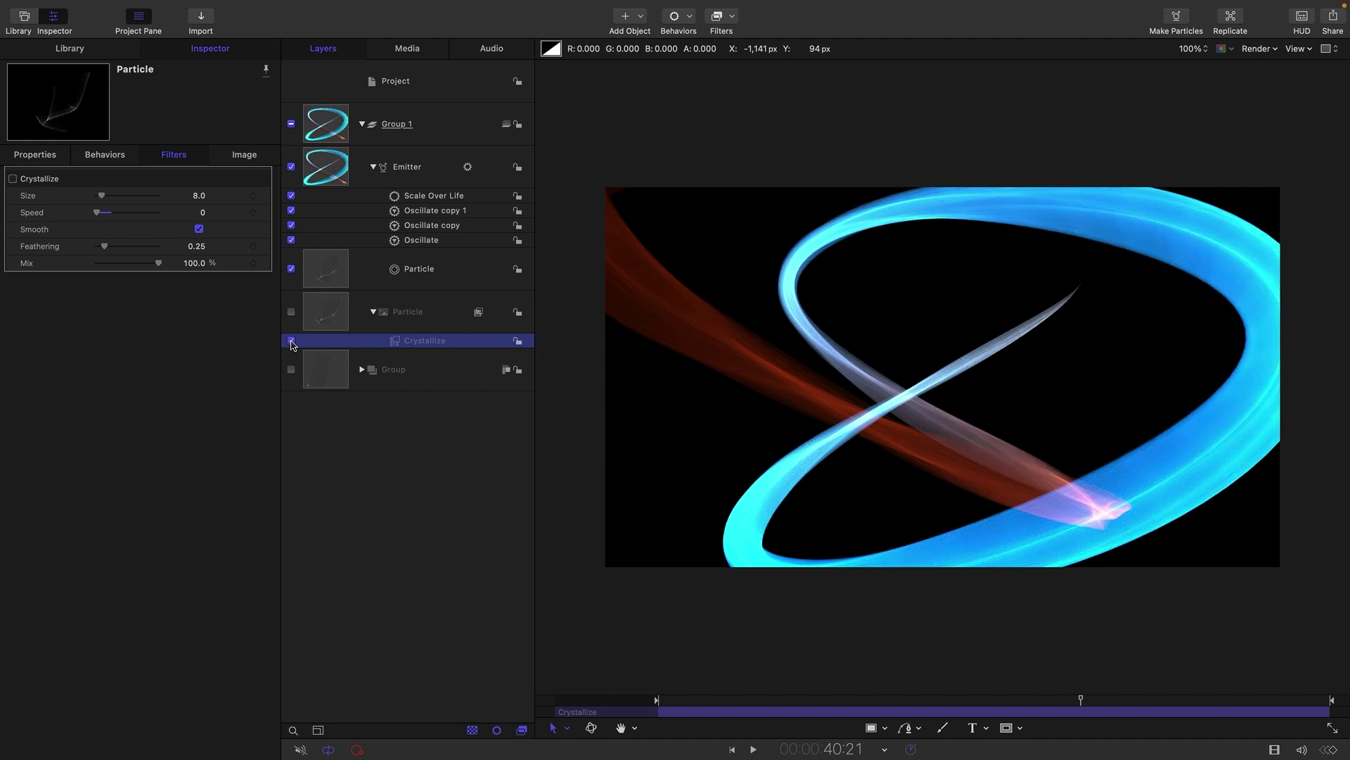
pyautogui.click(292, 341)
pyautogui.click(753, 749)
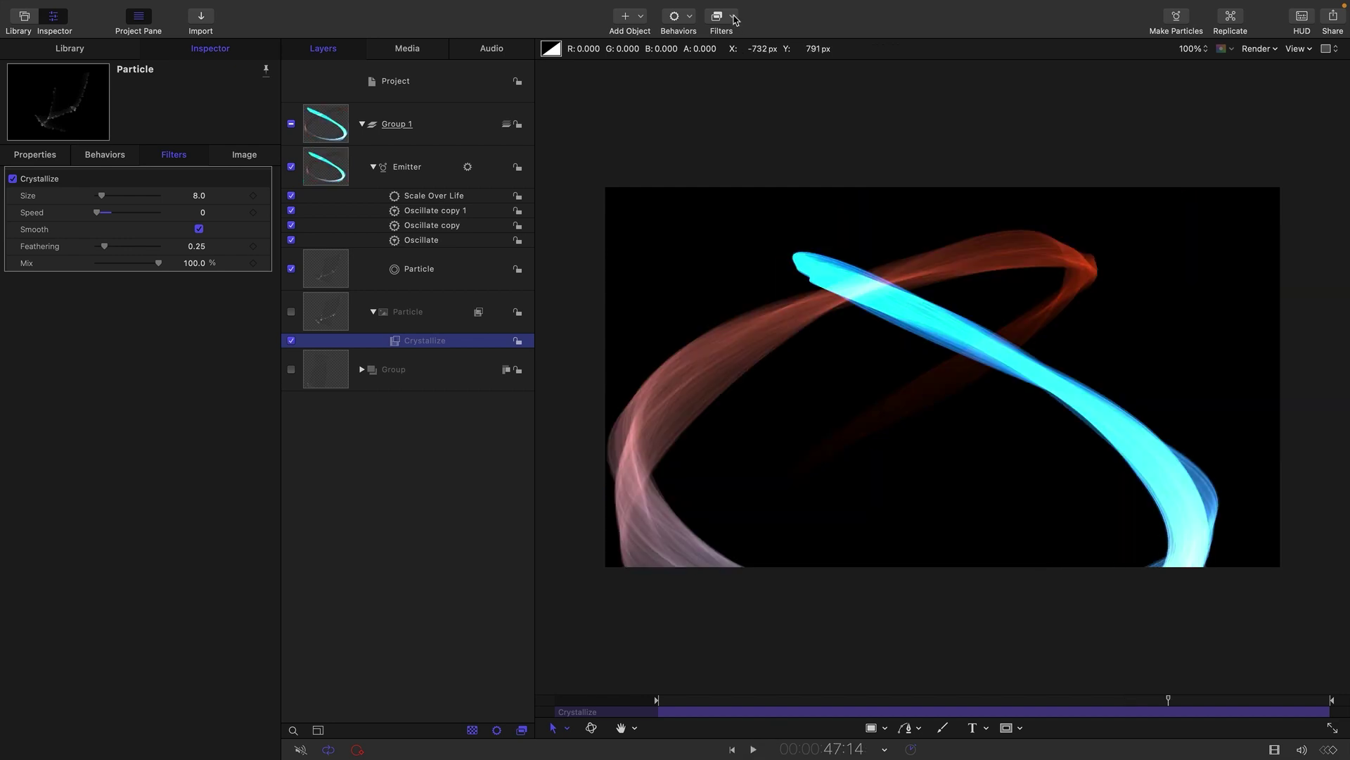
# Step: Add a Color > Threshold filter to the particle layer, trying 0.25 before settling on 0.45
pyautogui.click(734, 19)
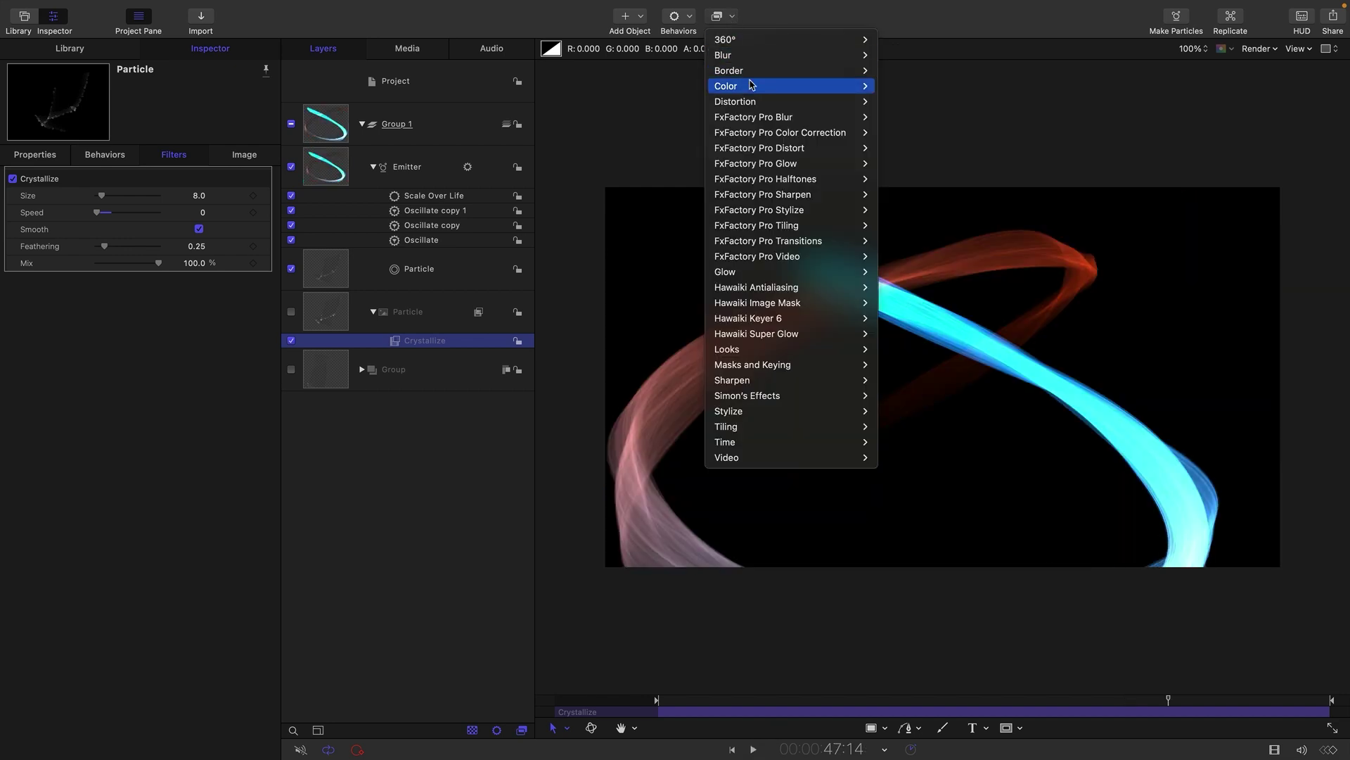
pyautogui.moveTo(751, 84)
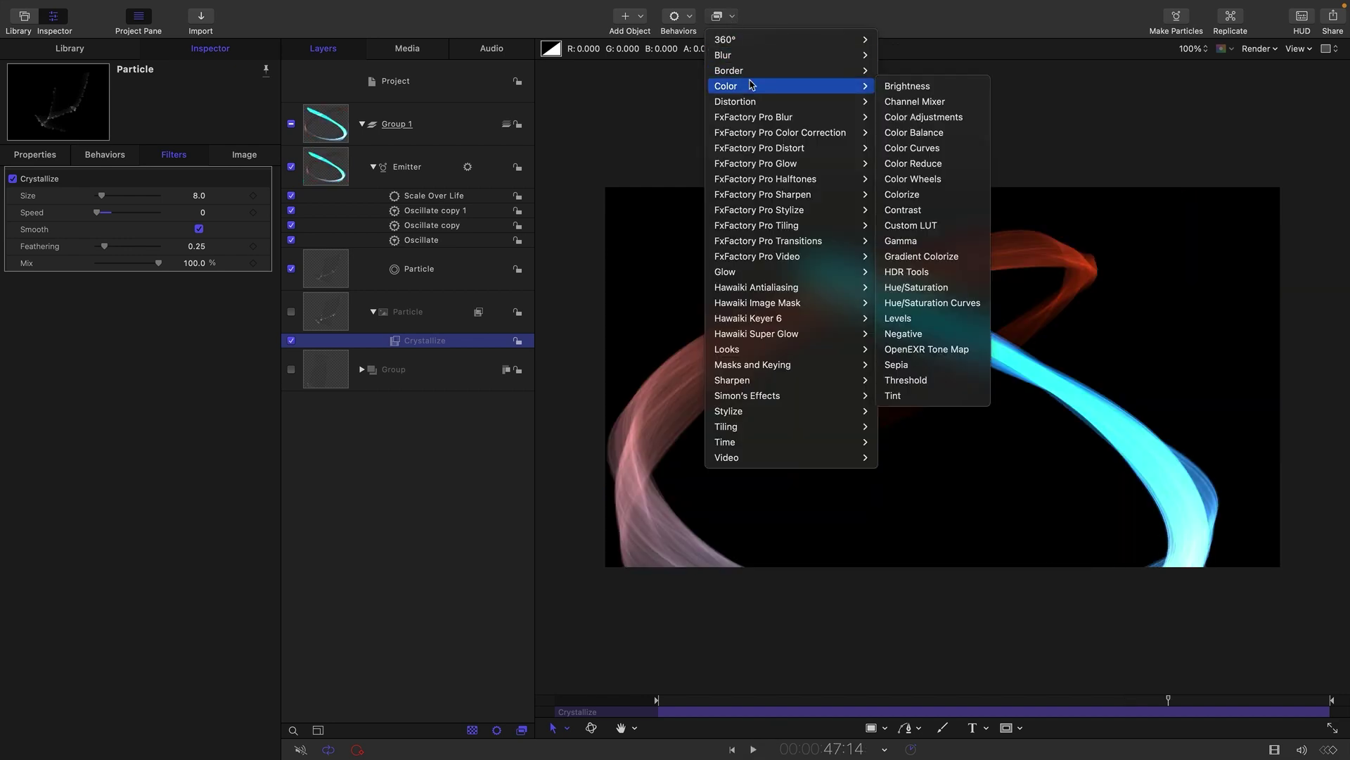
pyautogui.click(913, 379)
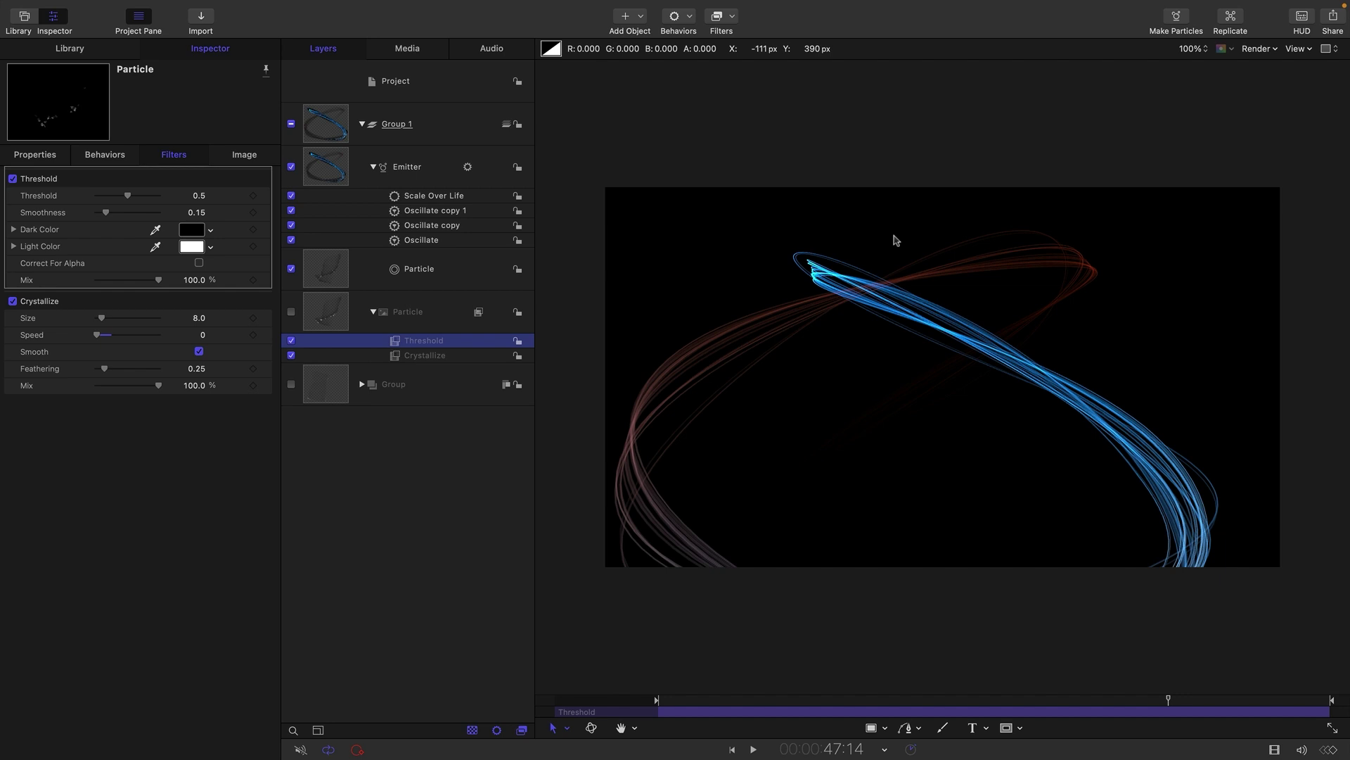
pyautogui.click(753, 751)
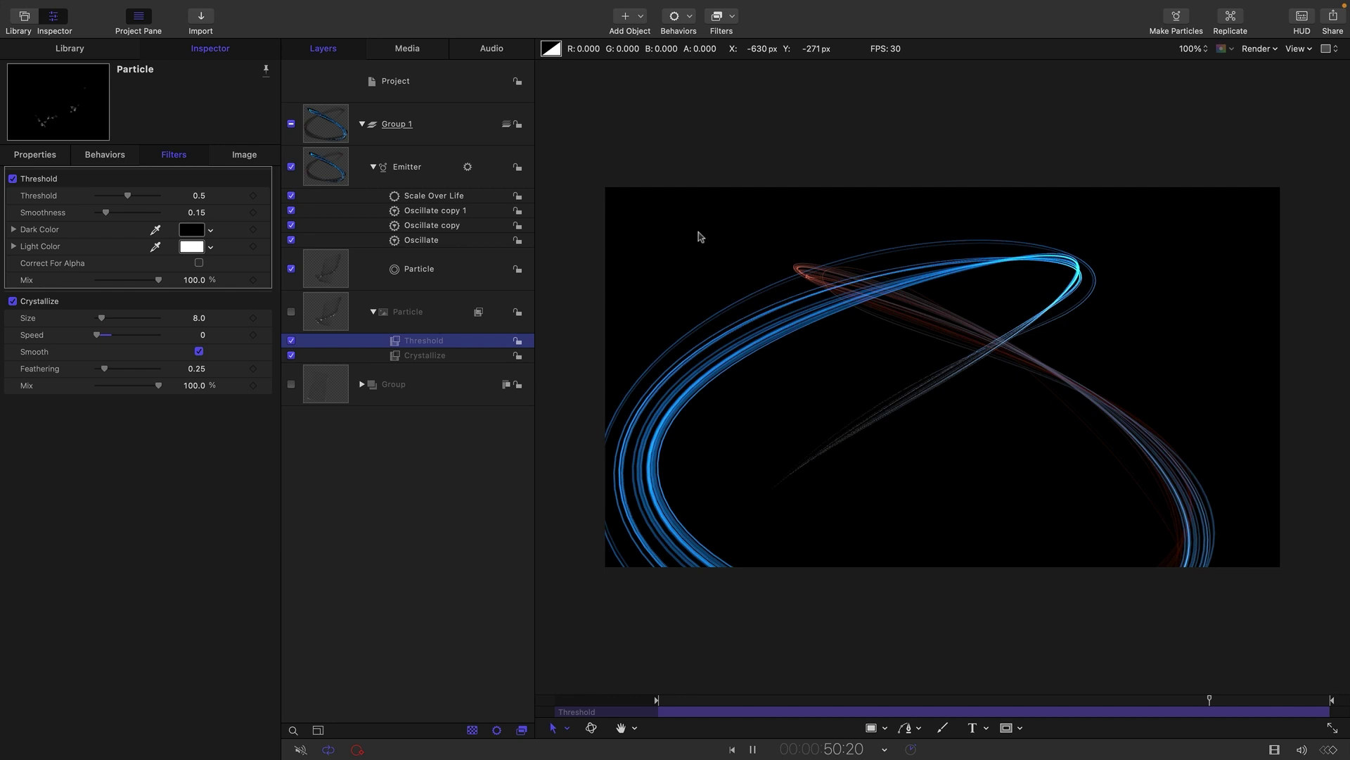
pyautogui.click(199, 196)
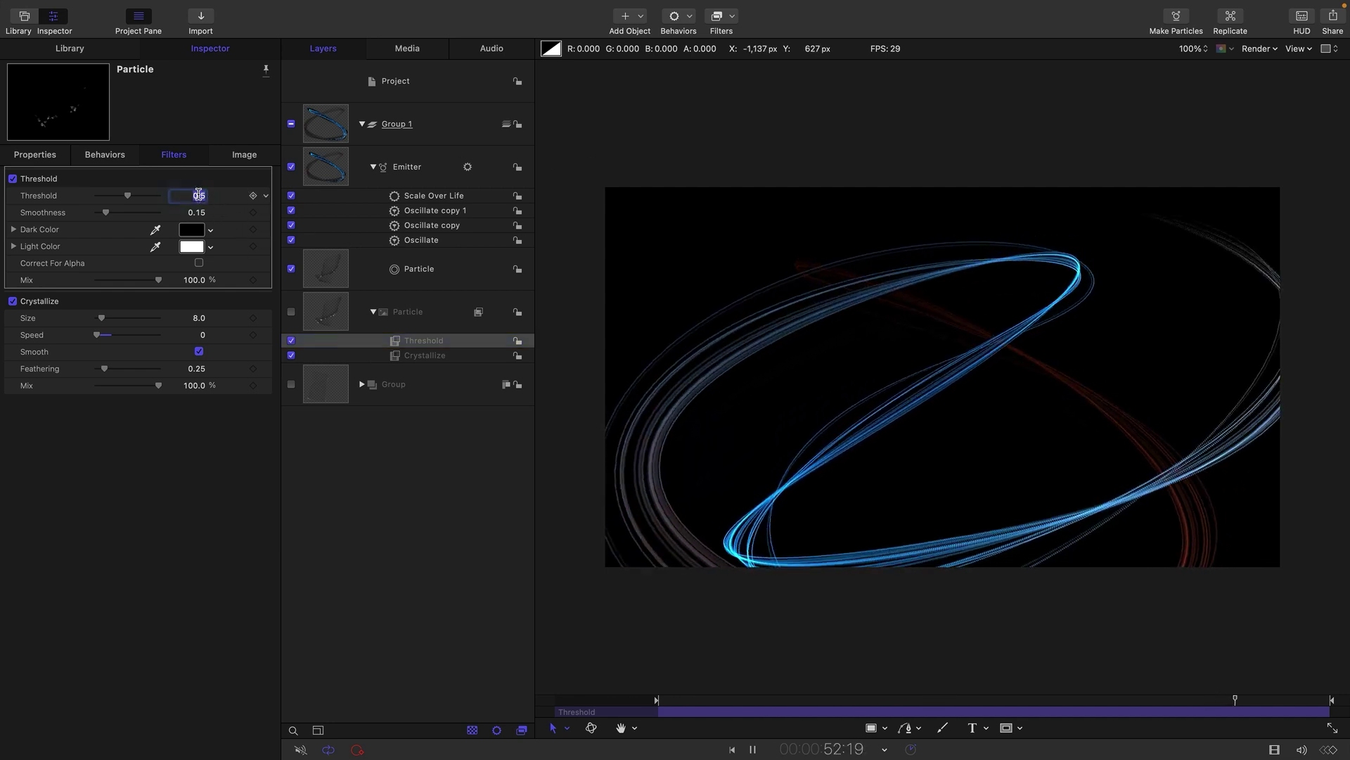
pyautogui.write('0.25')
pyautogui.press('Return')
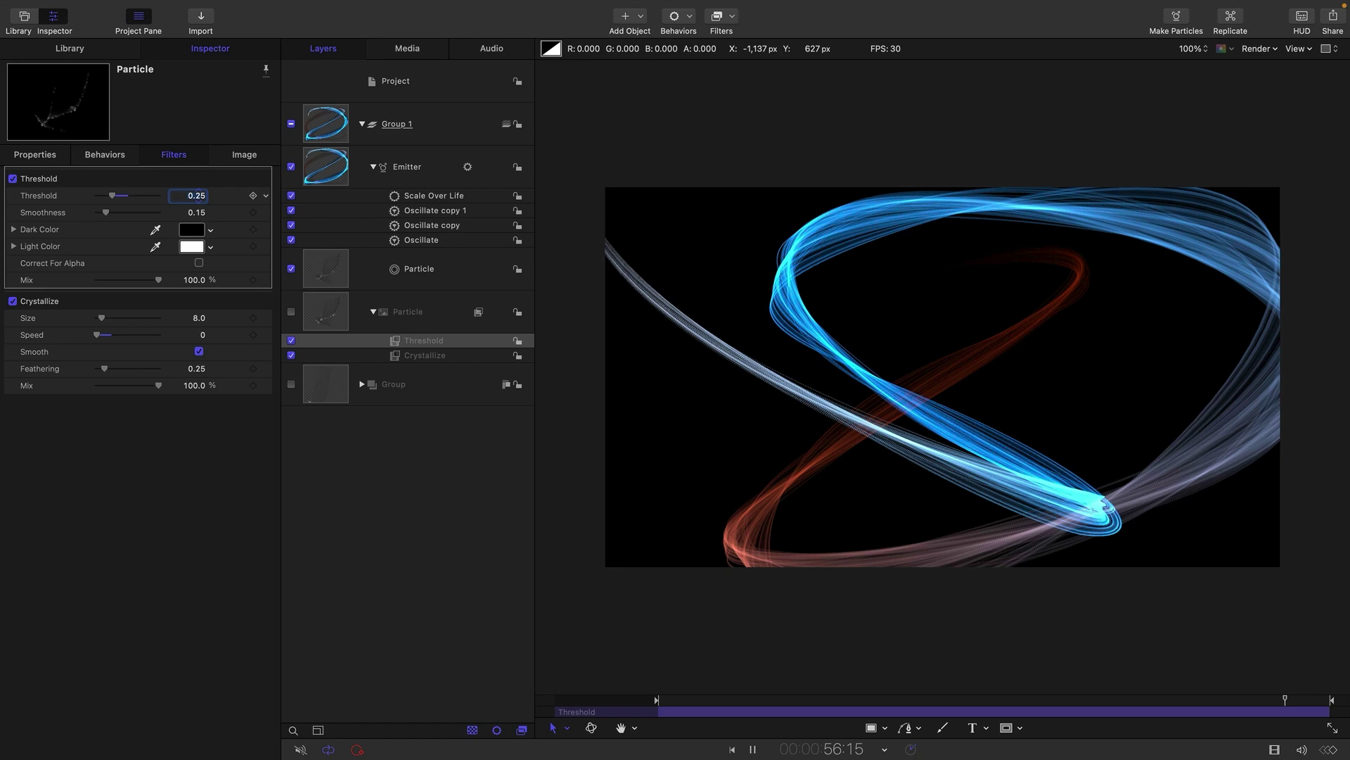
pyautogui.write('0.56')
pyautogui.press('Return')
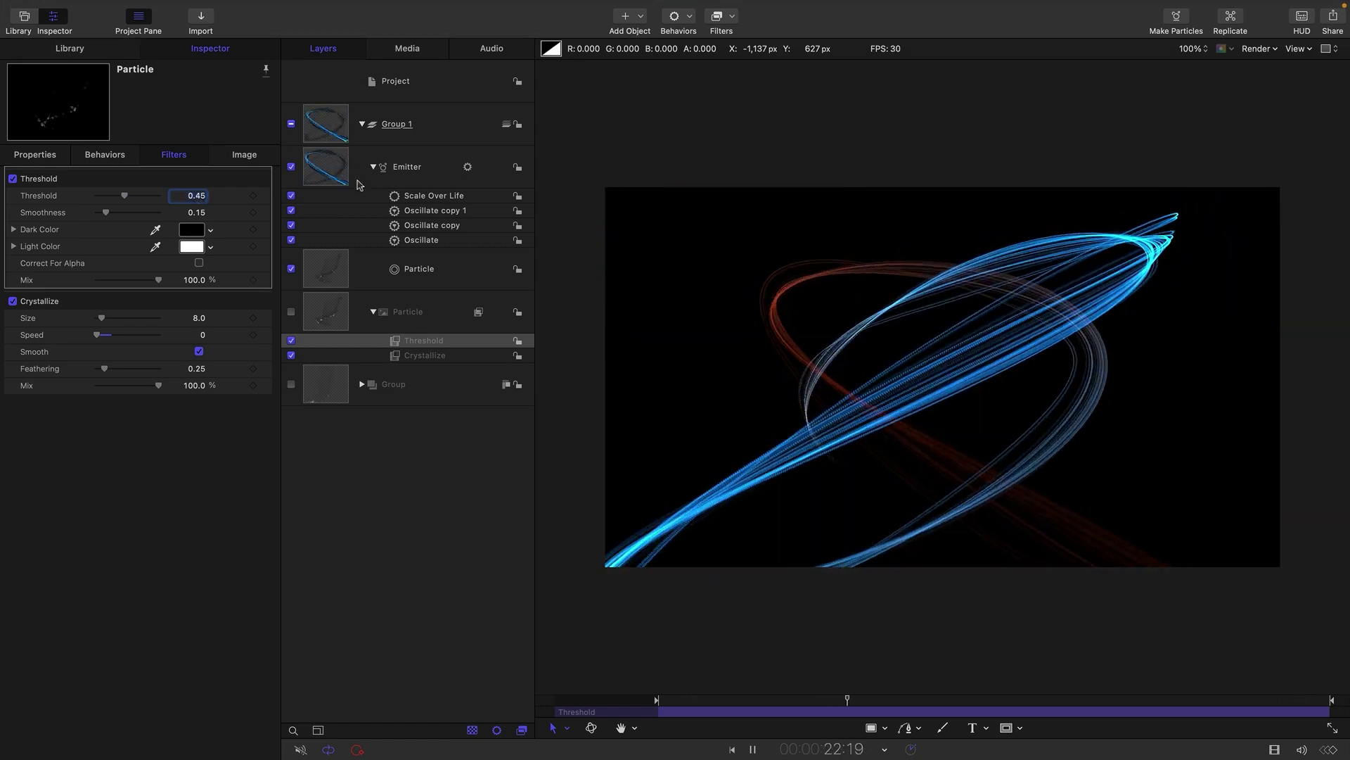
# Step: Select the Emitter layer to adjust its spin randomness
pyautogui.click(327, 169)
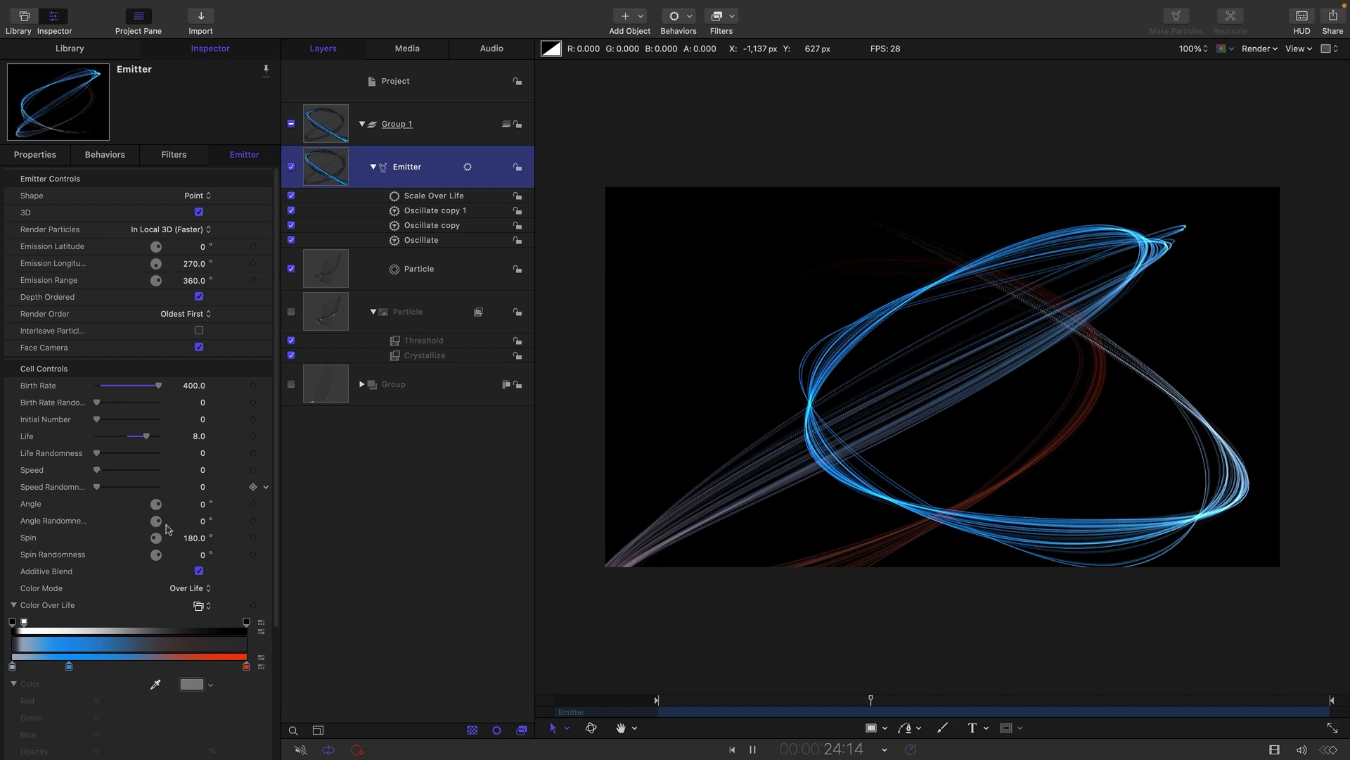